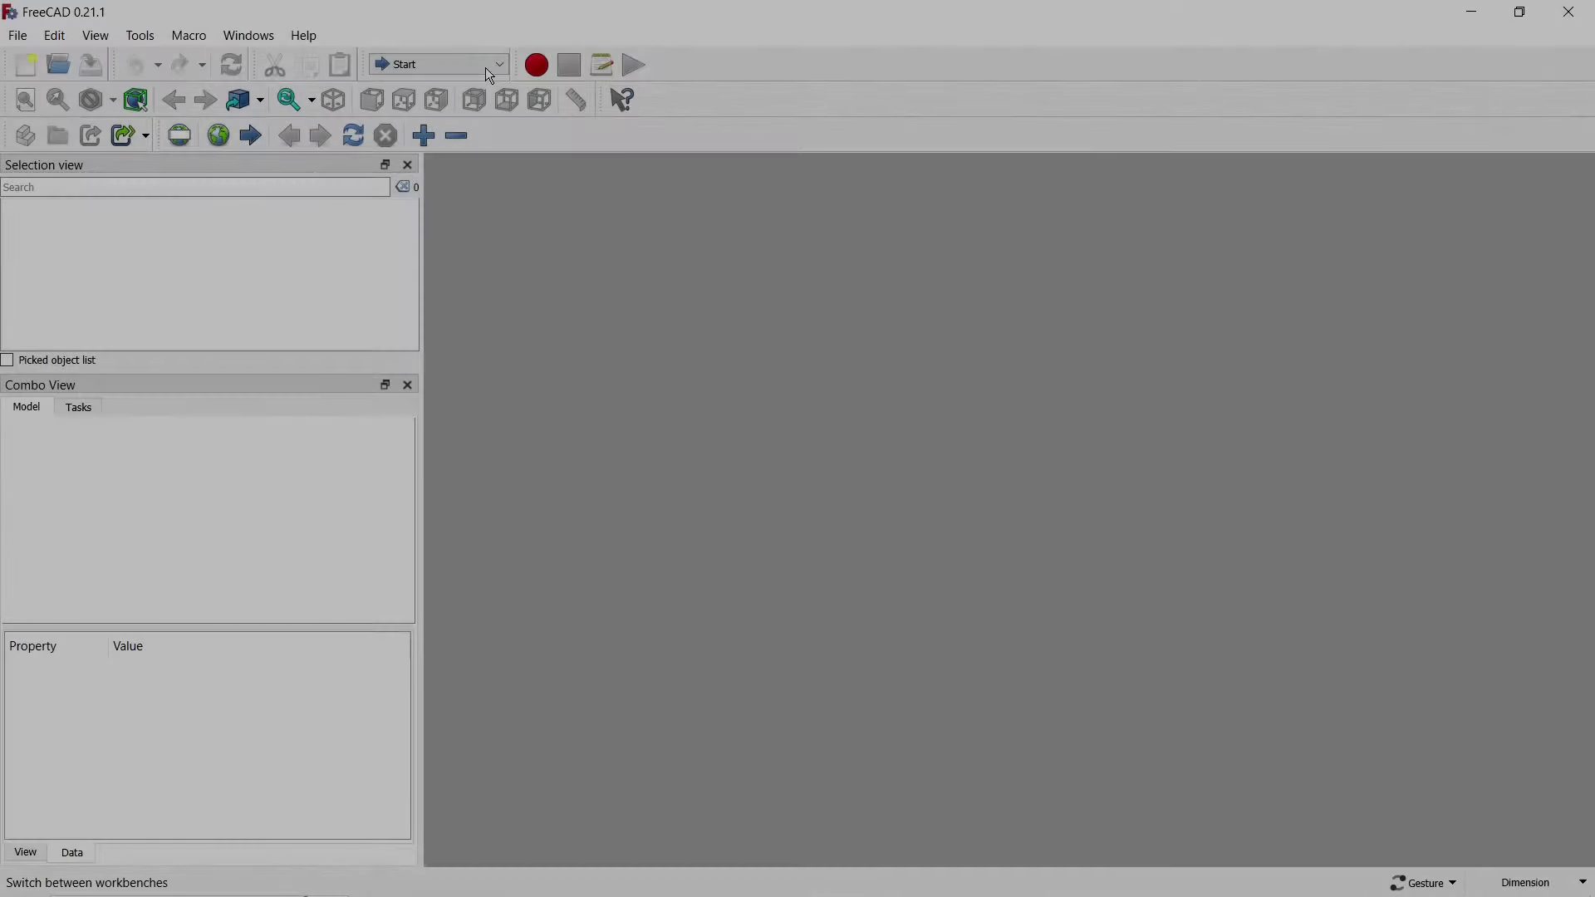
Switch to the Part Design workbench and start a new document.
left_click(497, 64)
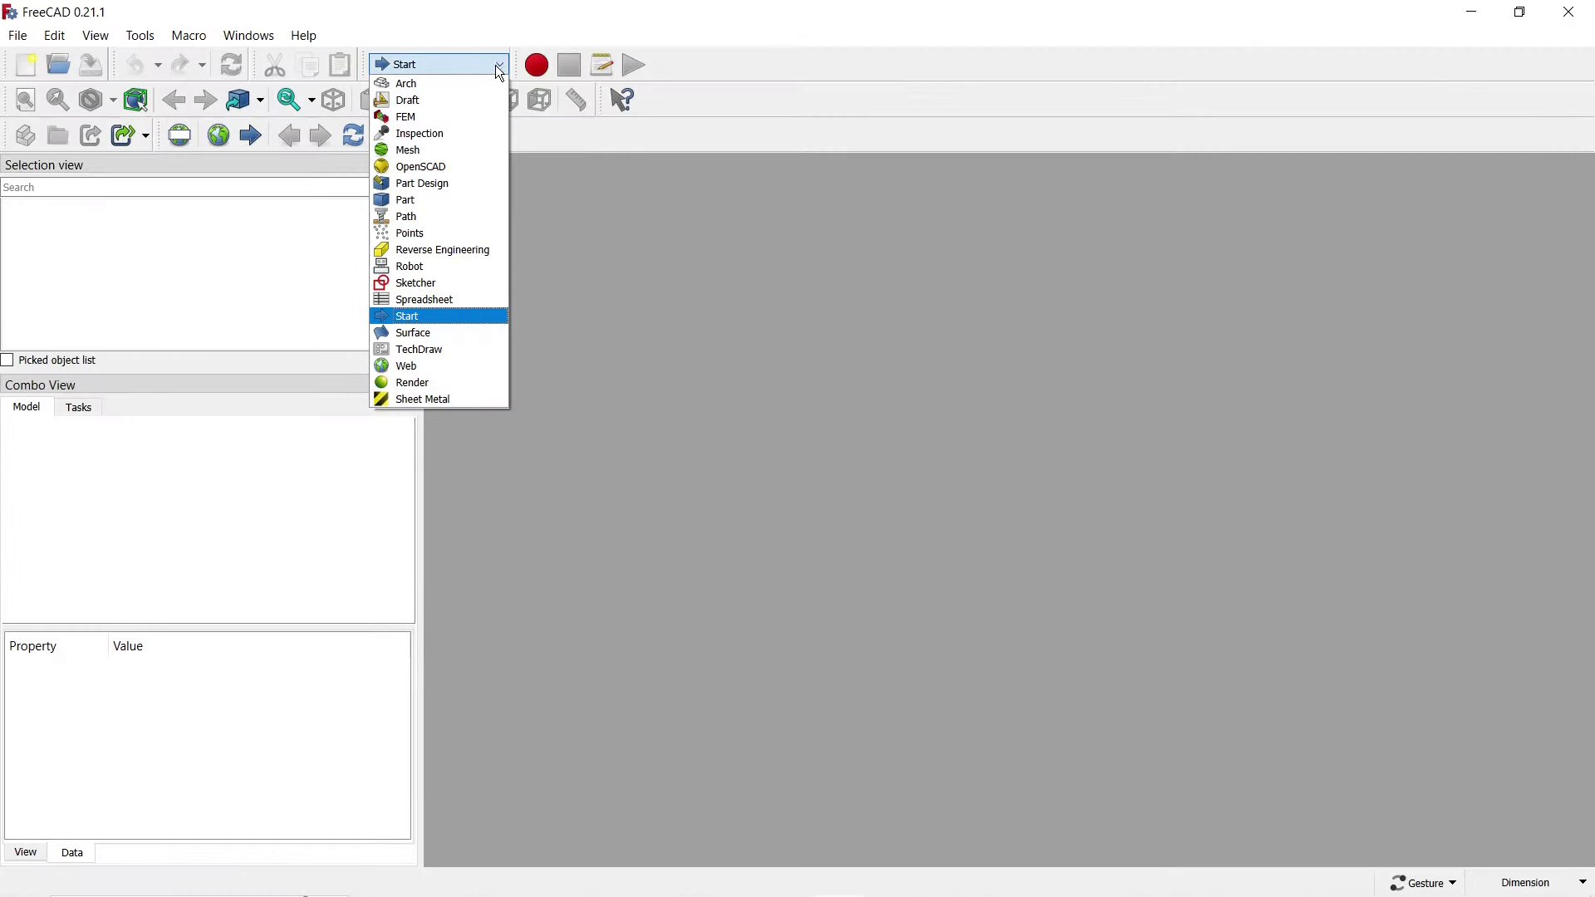
left_click(452, 178)
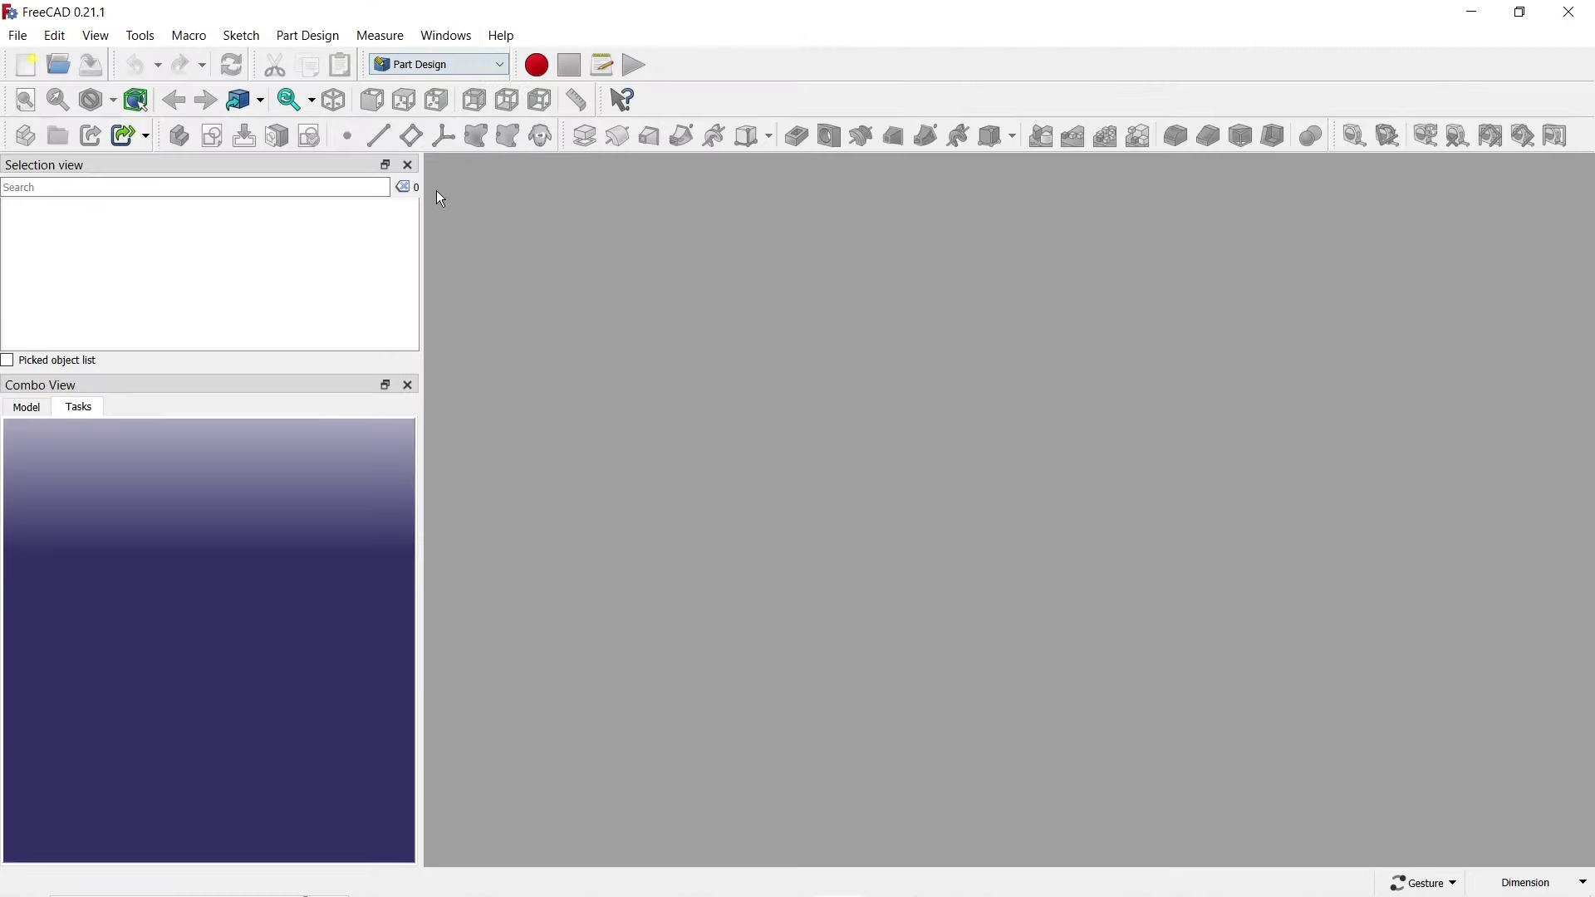
left_click(25, 64)
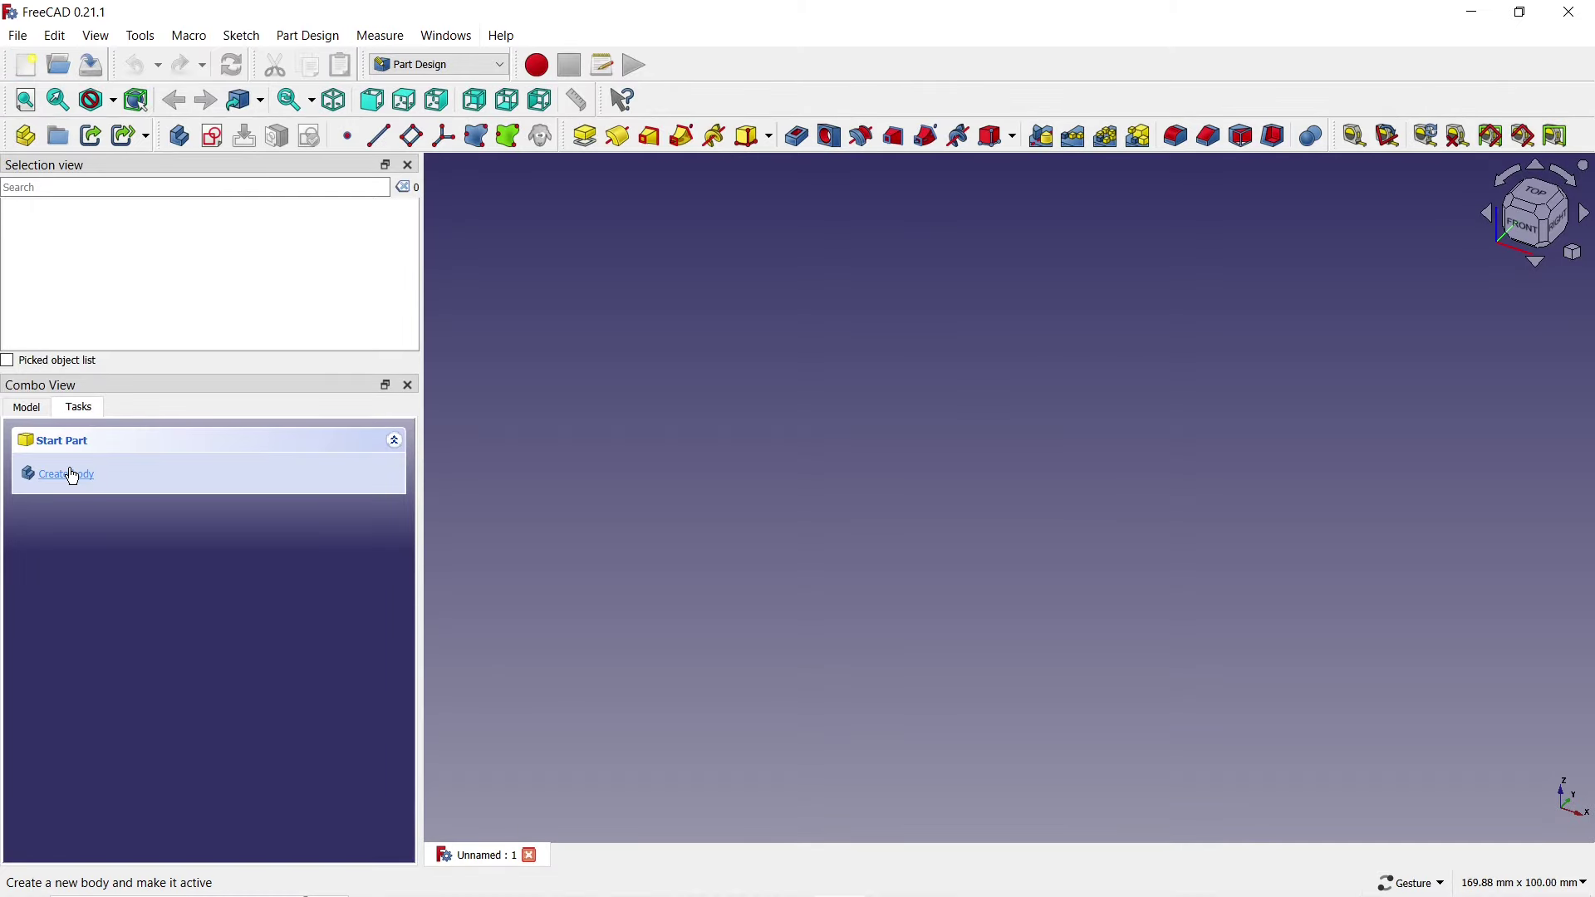
Create a body and a new sketch on the XY plane.
left_click(71, 474)
left_click(62, 548)
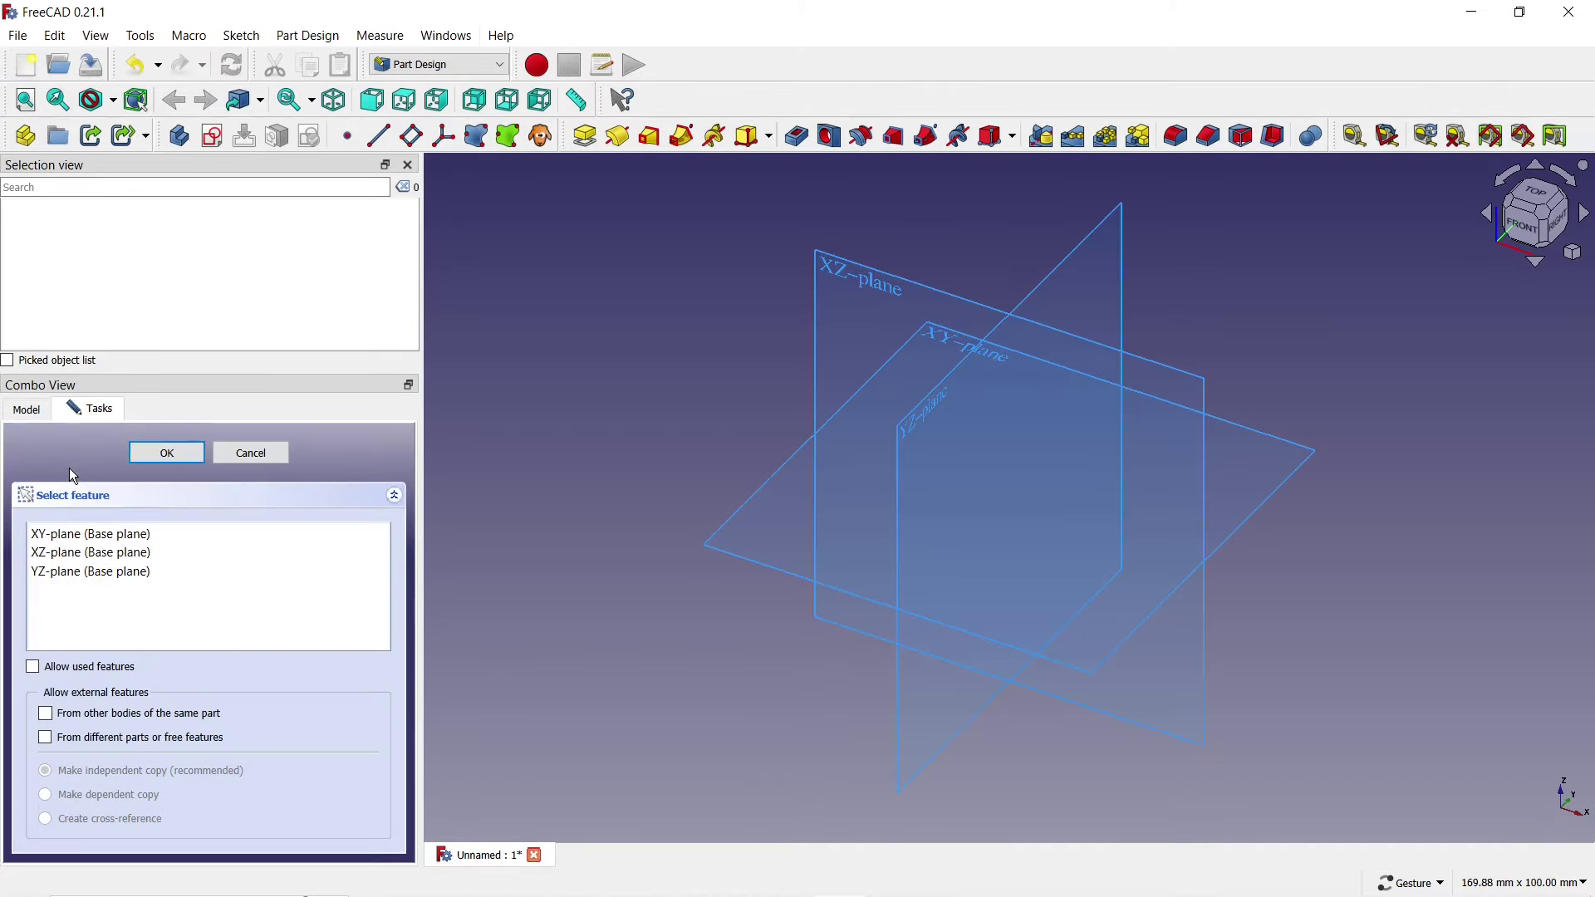
left_click(88, 534)
left_click(141, 452)
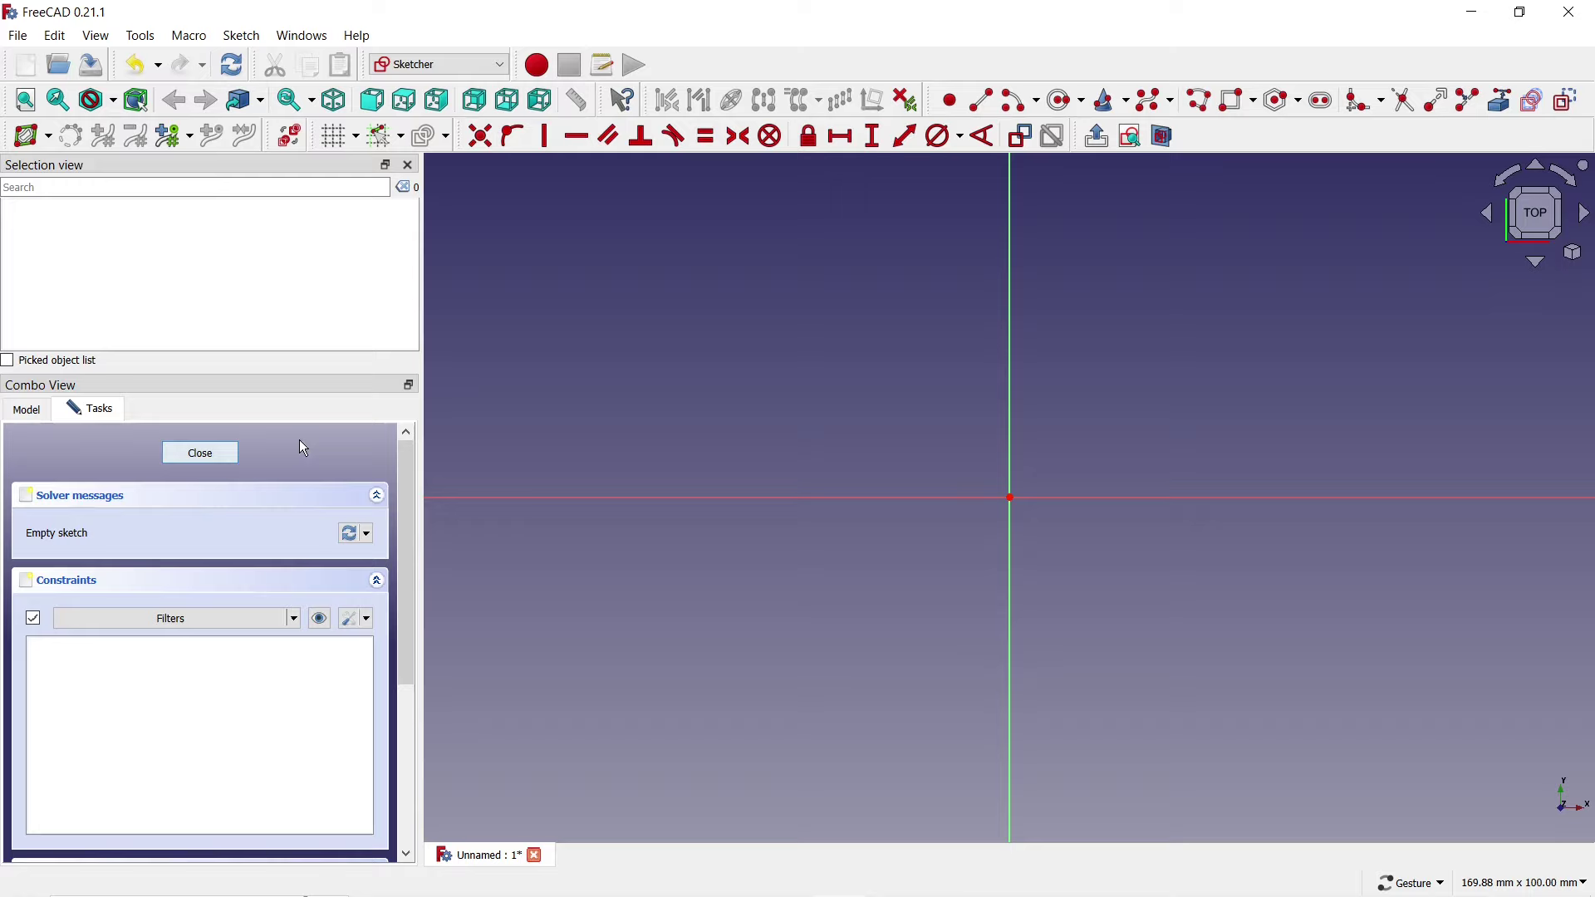
Draw a circle on the horizontal axis and constrain its diameter to 10 mm.
left_click(1061, 101)
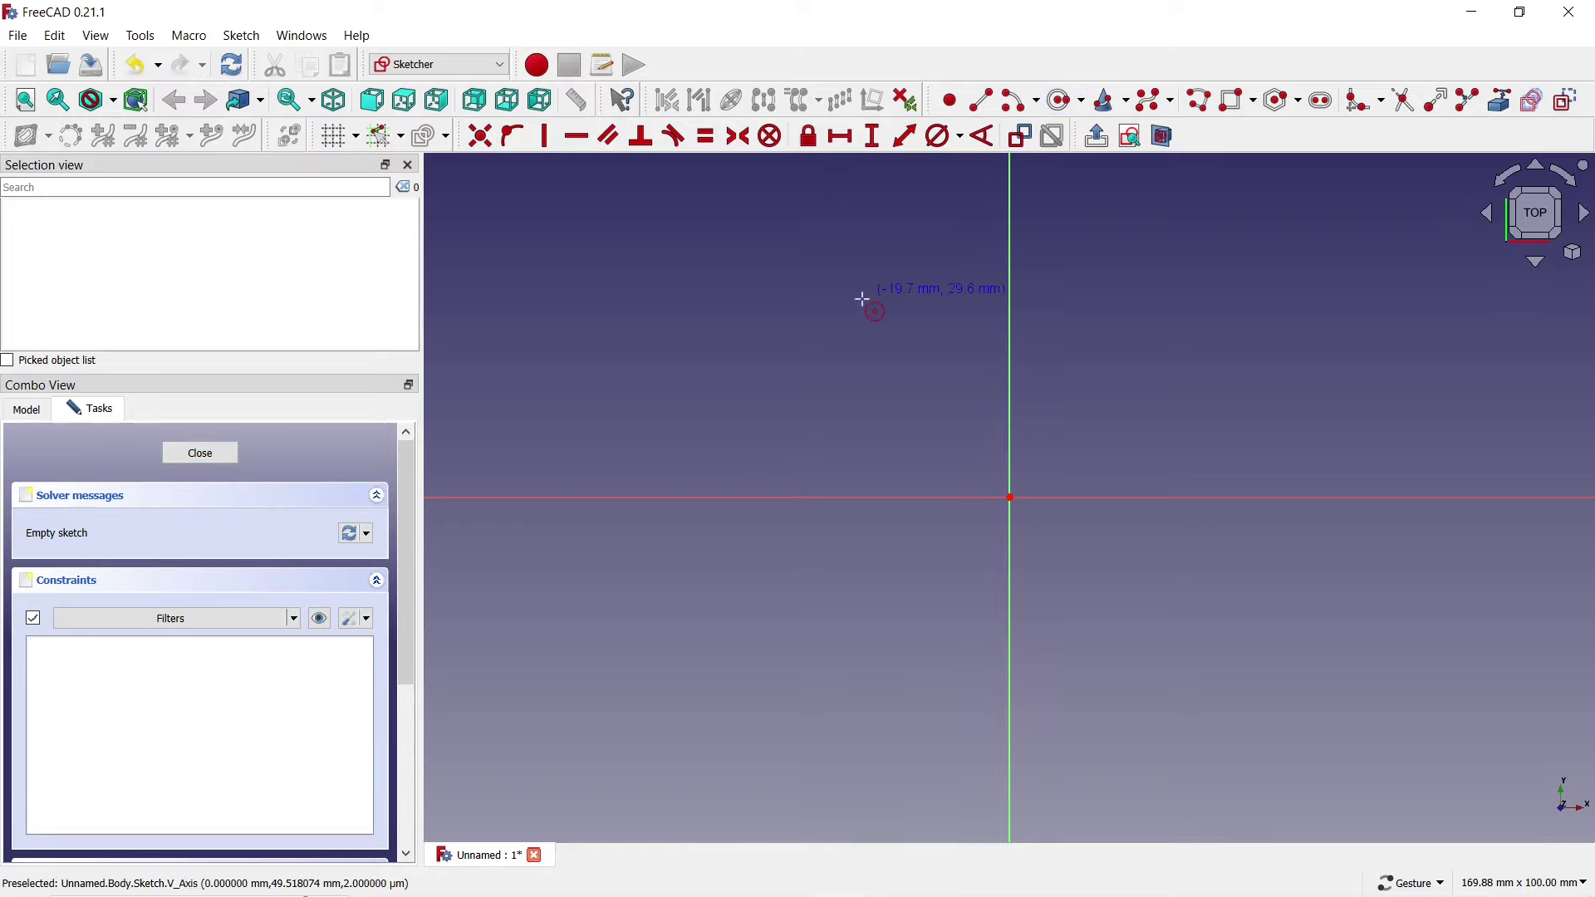
left_click(657, 498)
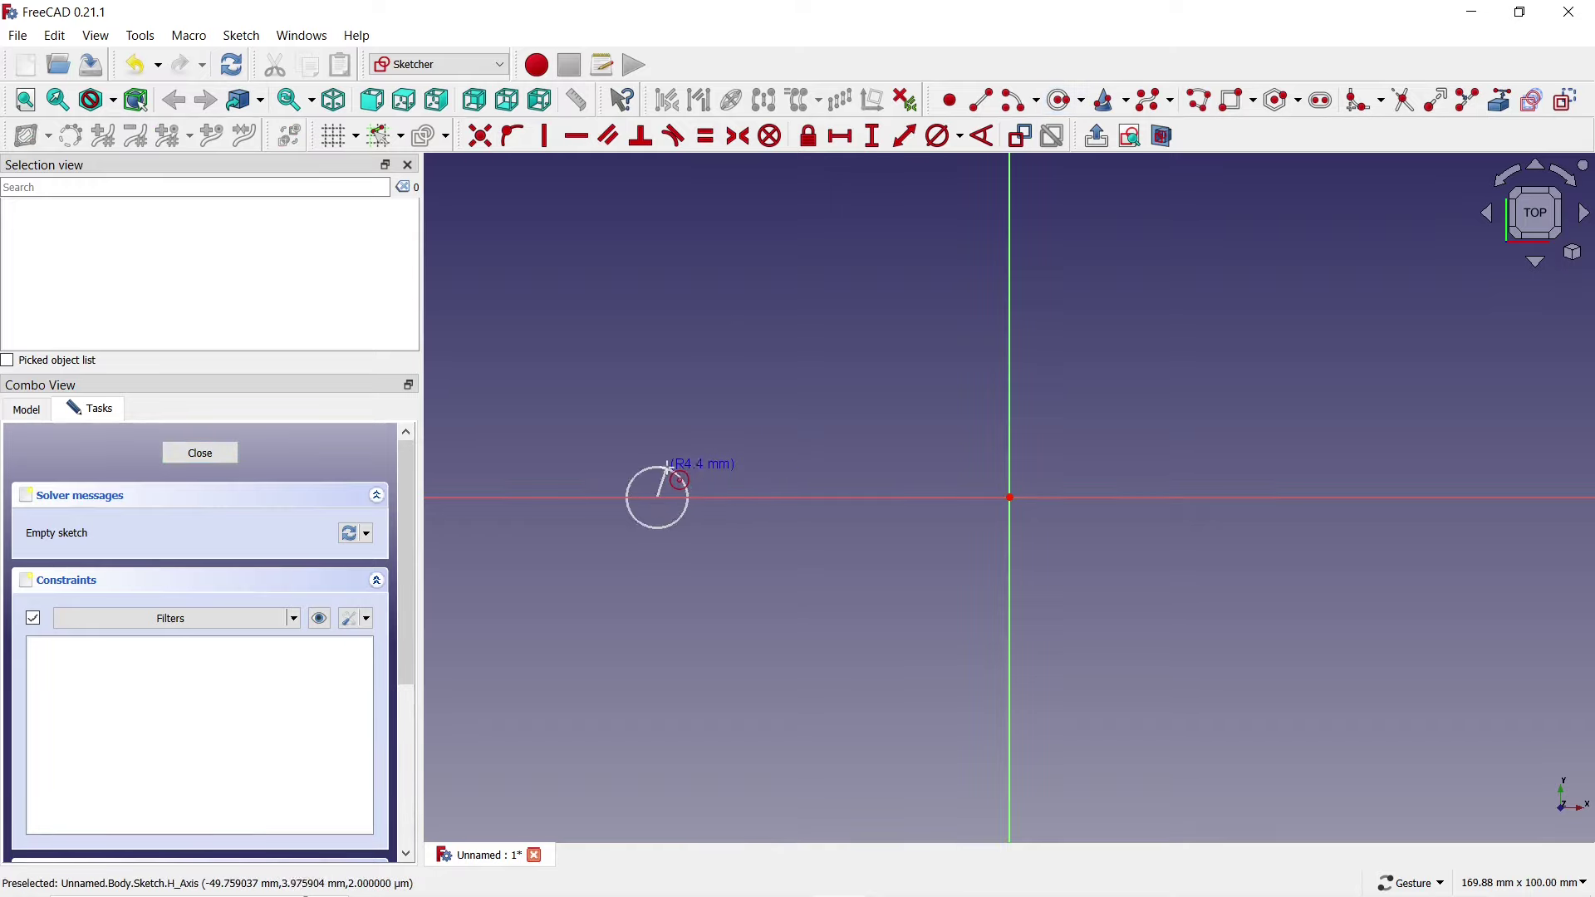
left_click(683, 443)
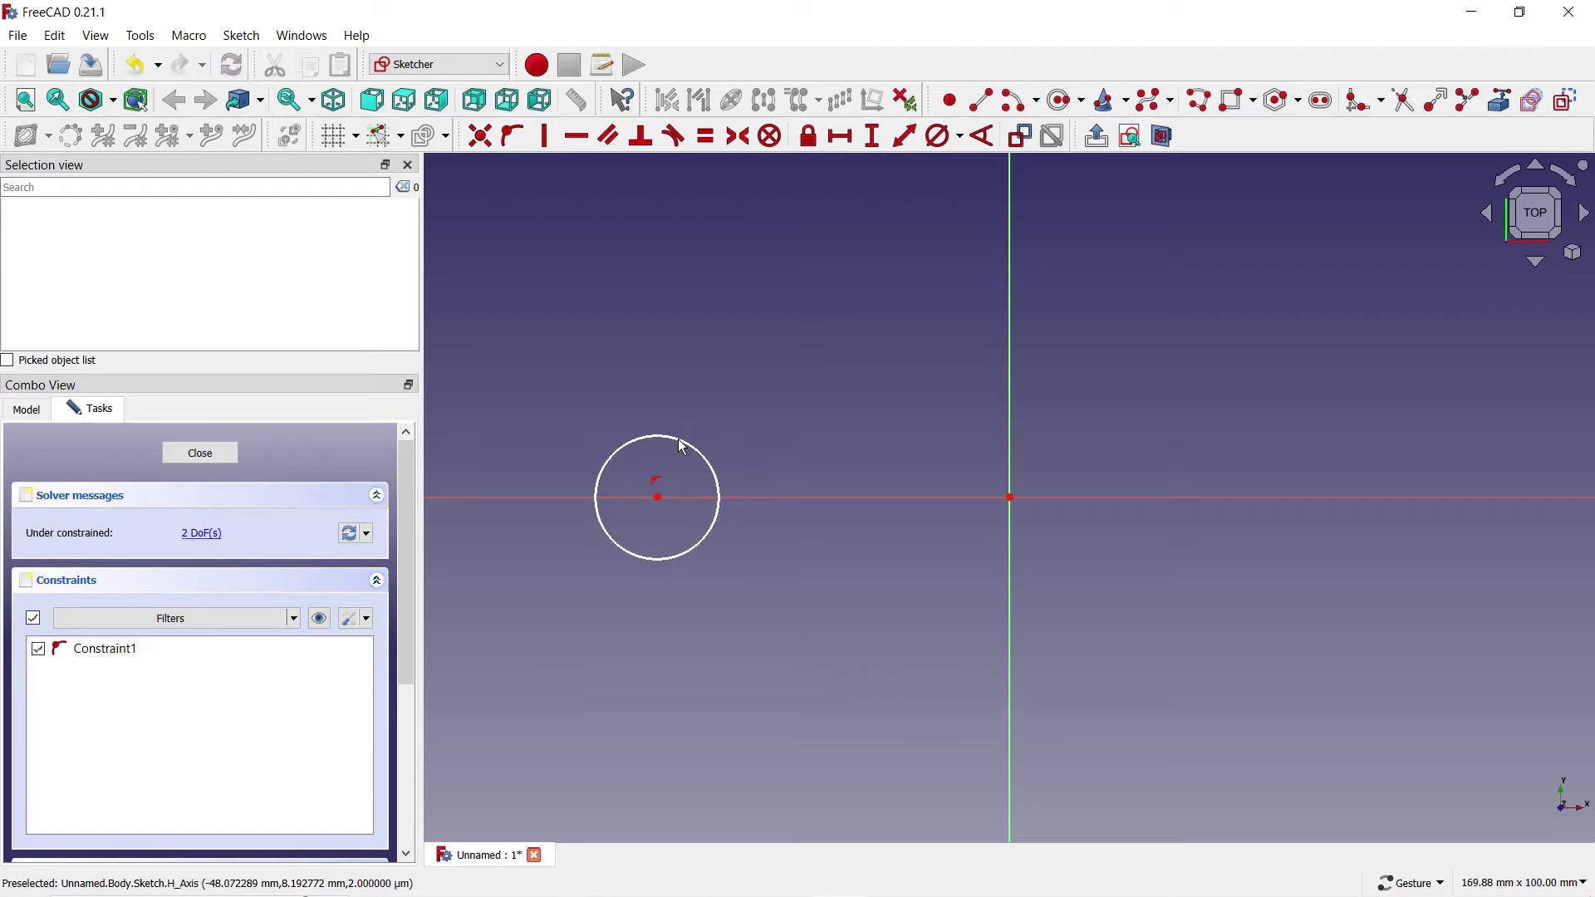
left_click(940, 136)
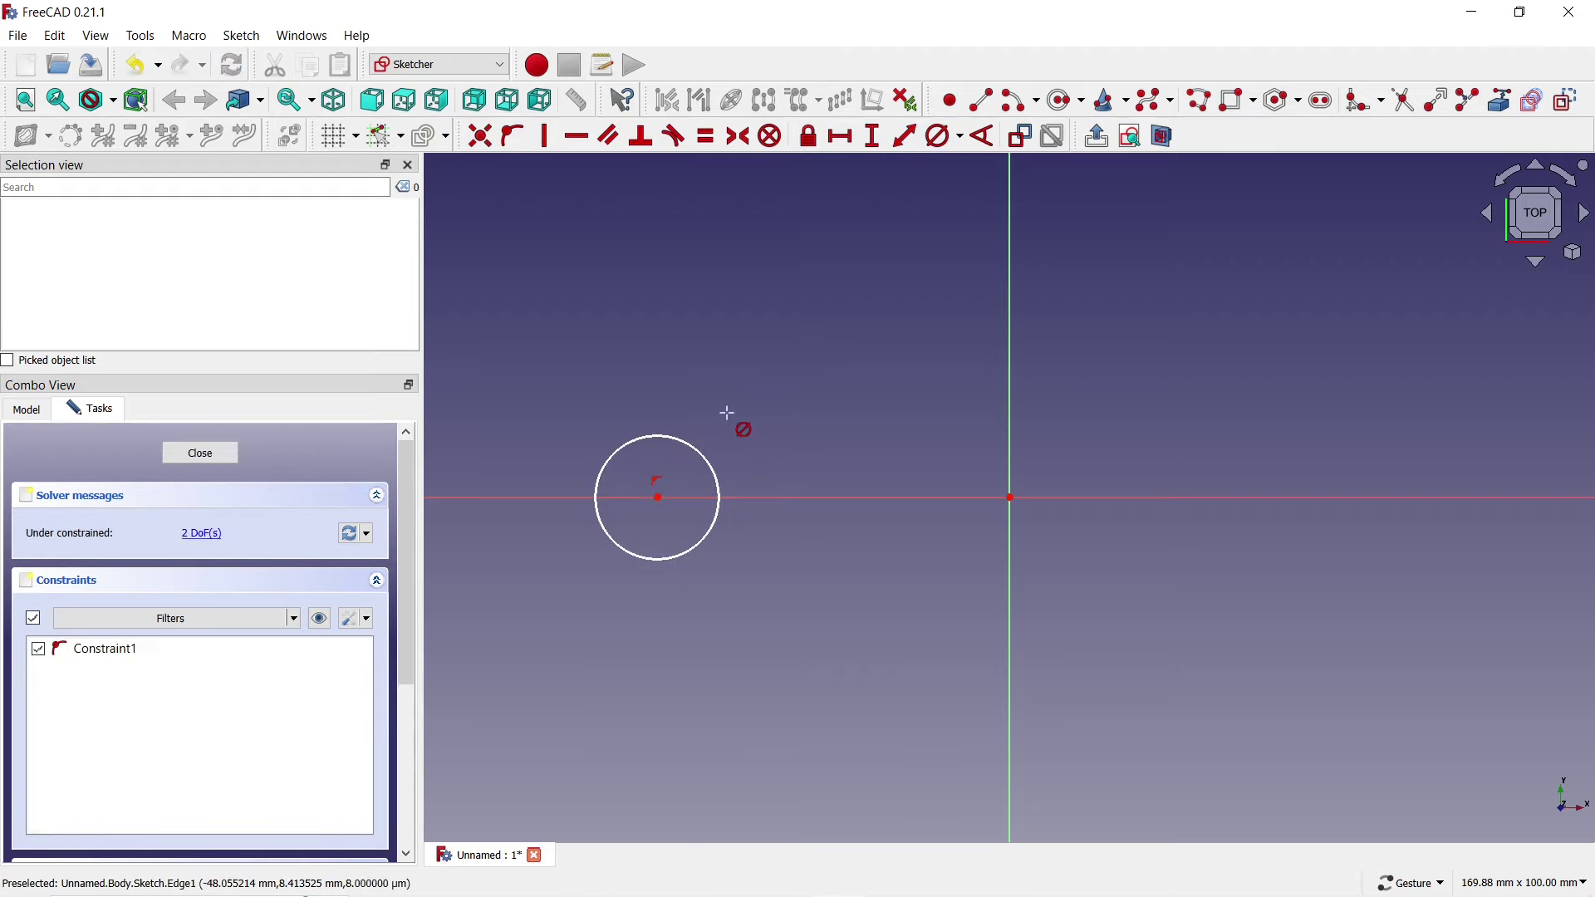
left_click(708, 462)
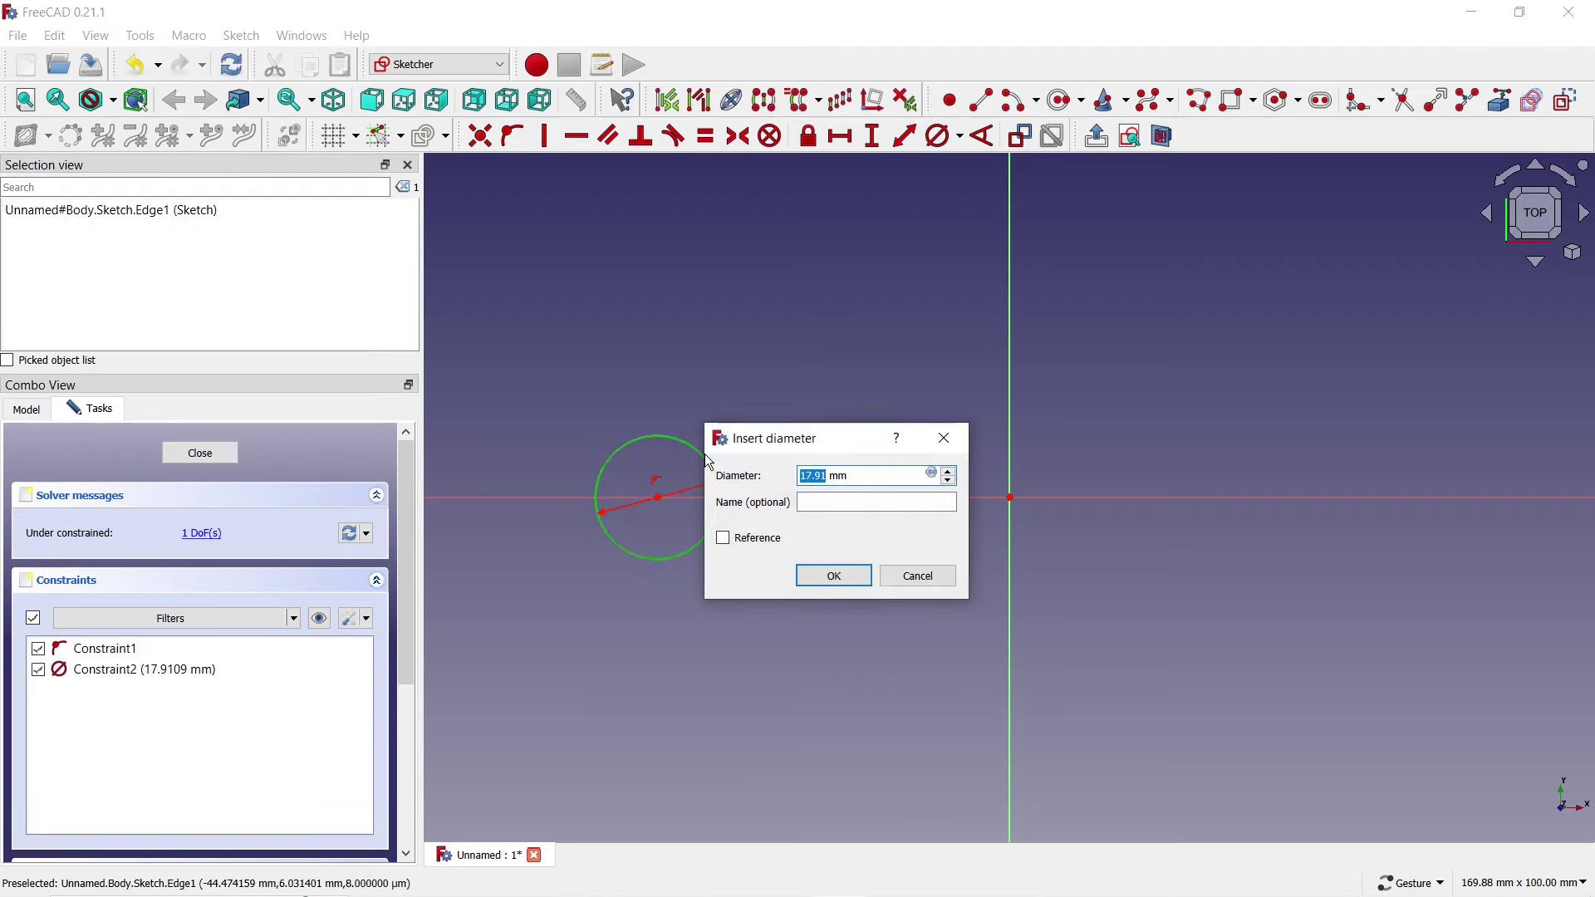
type("10")
key("Return")
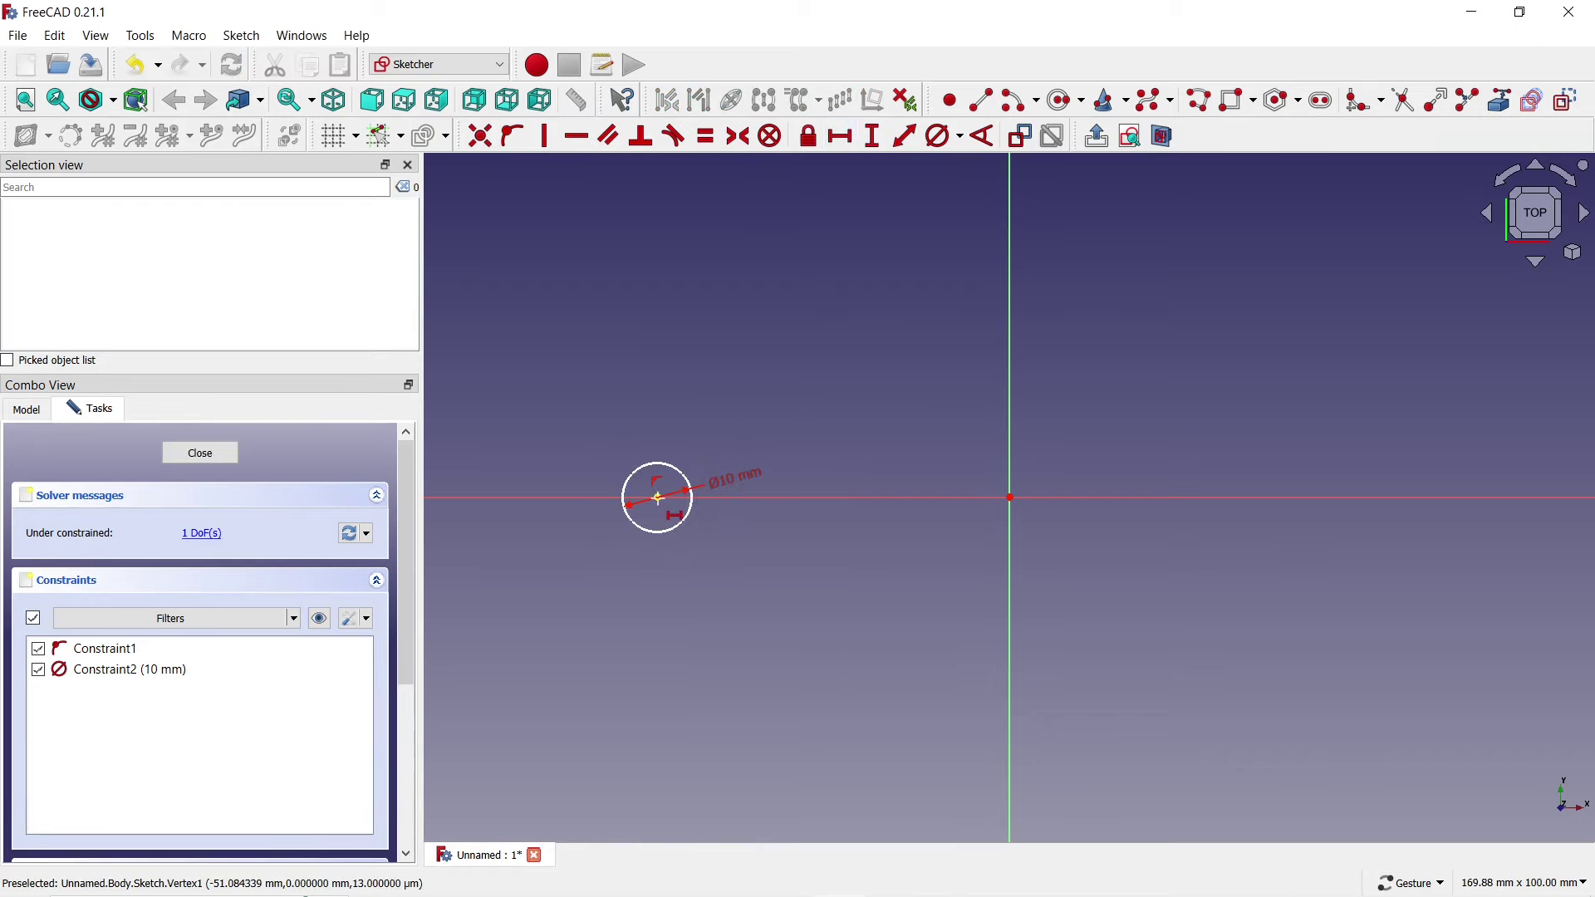
Constrain the circle centre 30 mm horizontally from the origin and close the sketch.
left_click(657, 497)
left_click(1010, 498)
type("l")
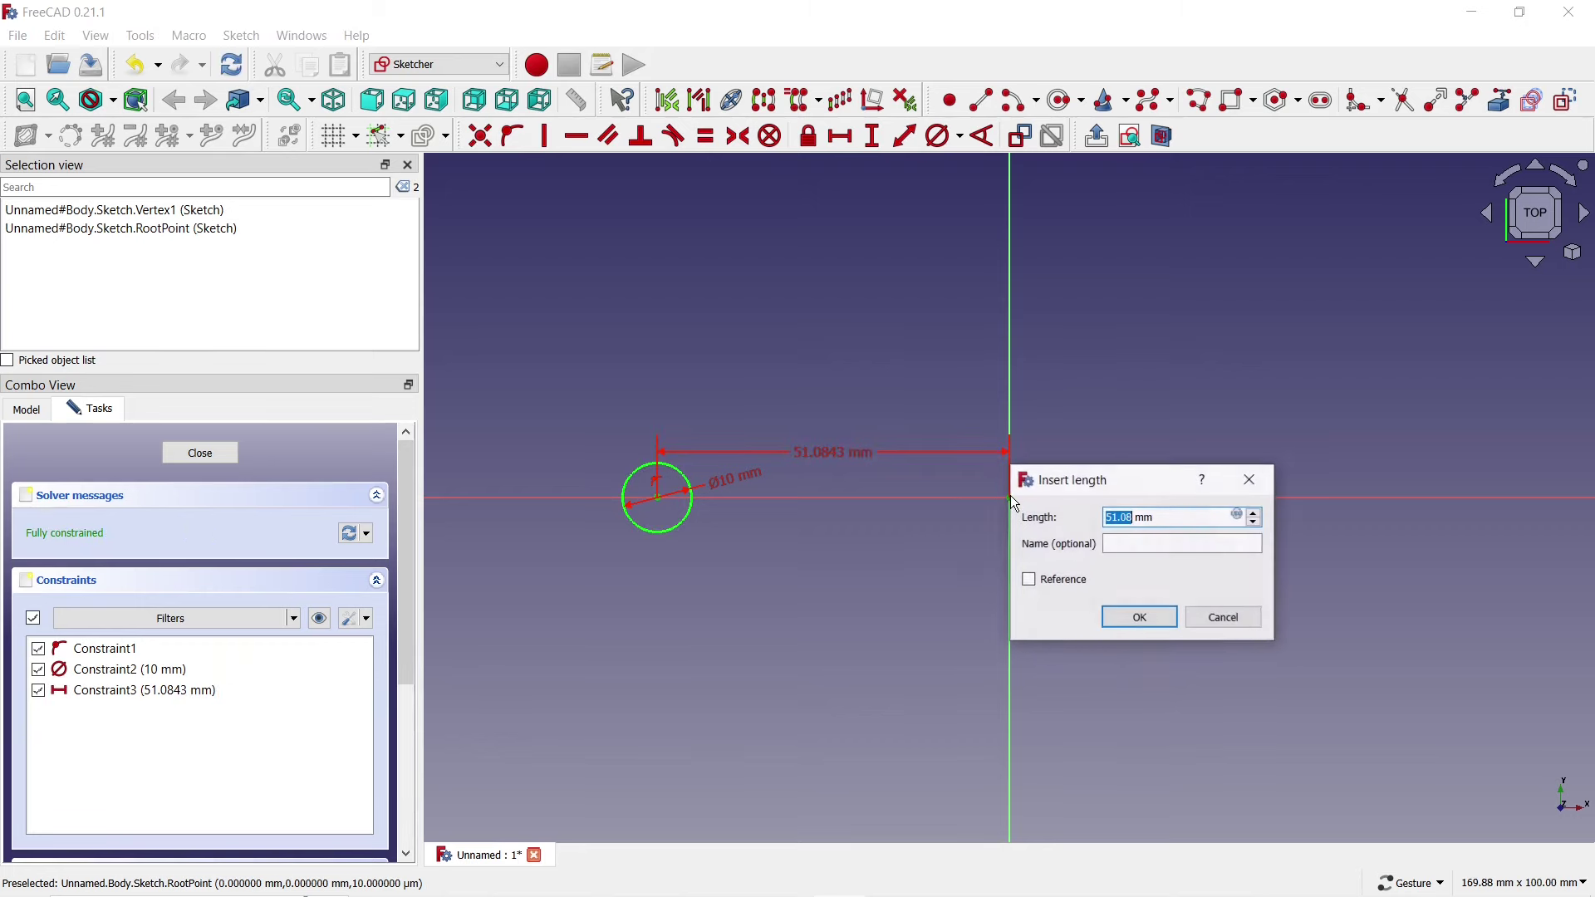
type("30")
key("Return")
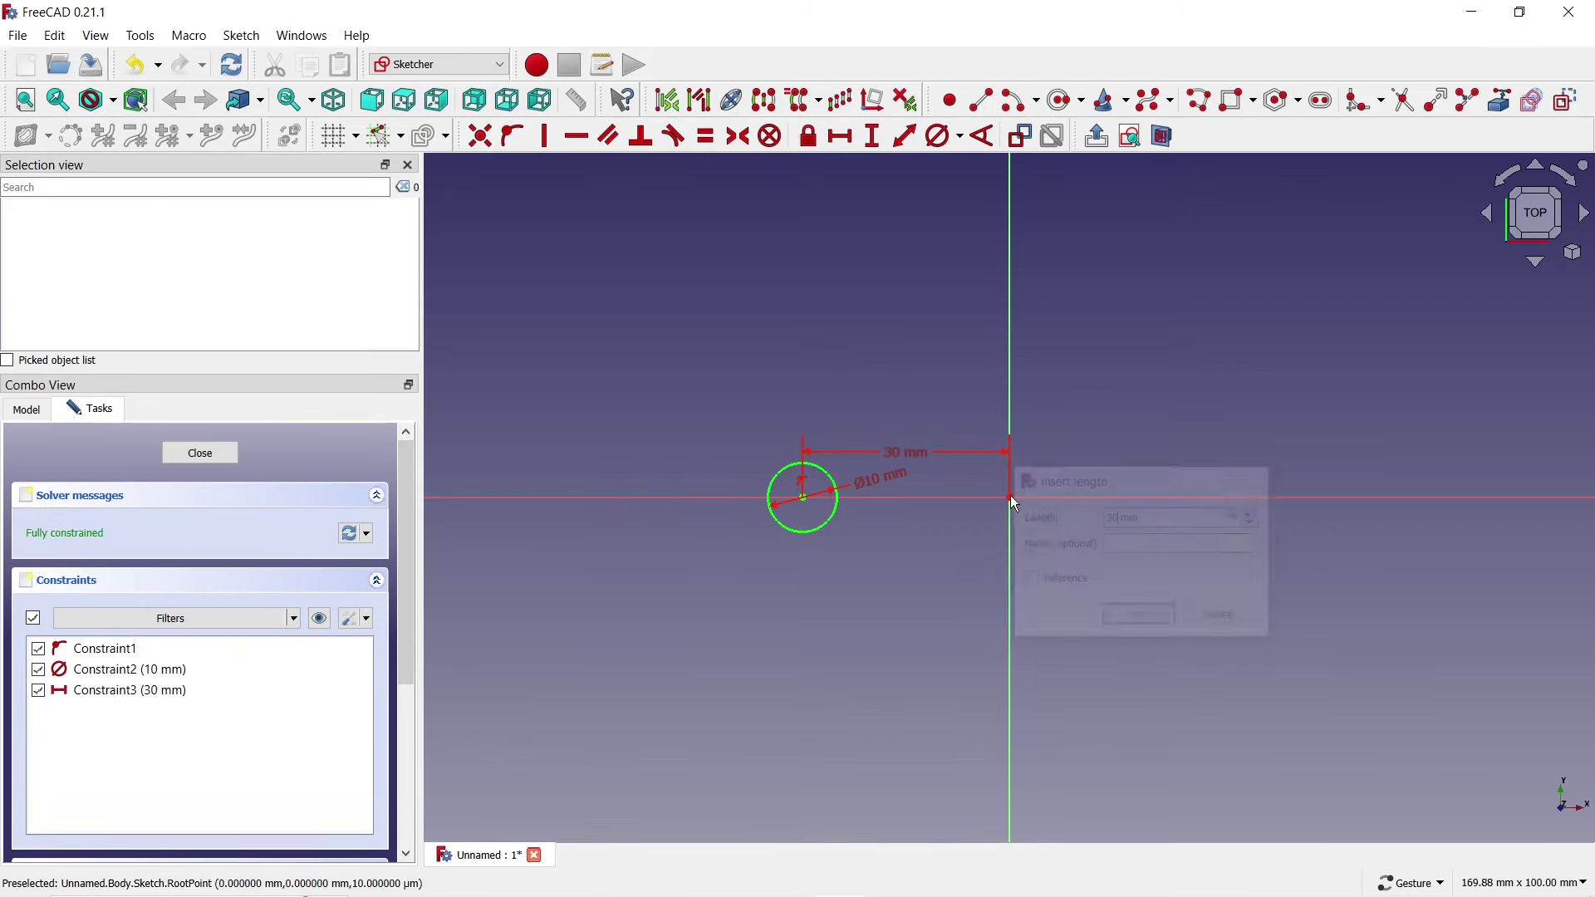
left_click(219, 455)
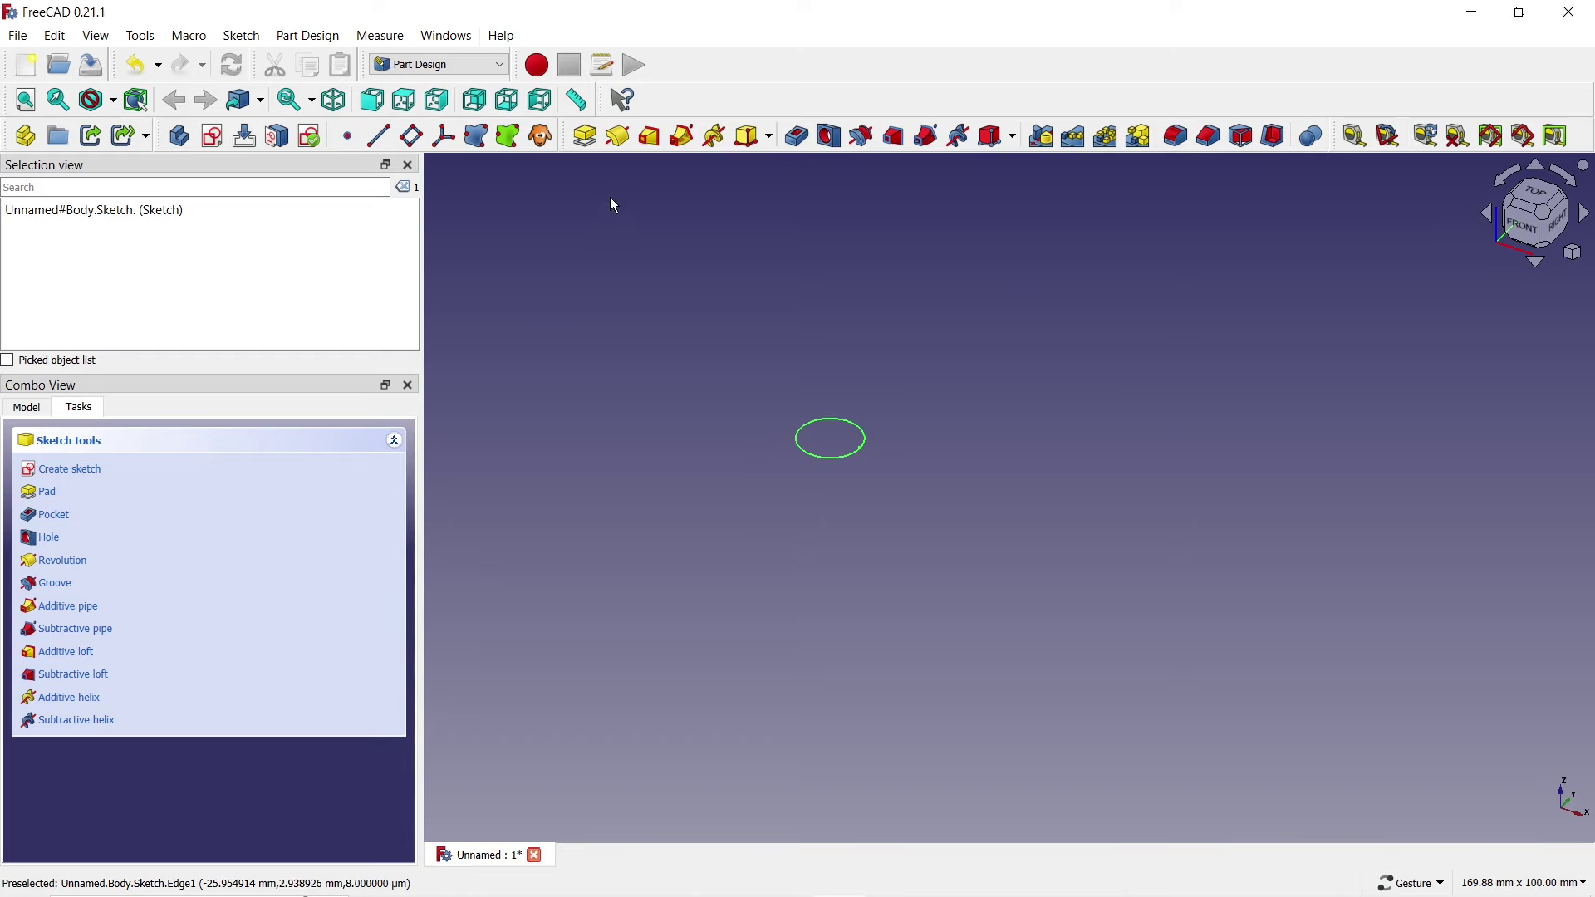
Revolve the circle 360° about the vertical sketch axis into a torus.
left_click(626, 147)
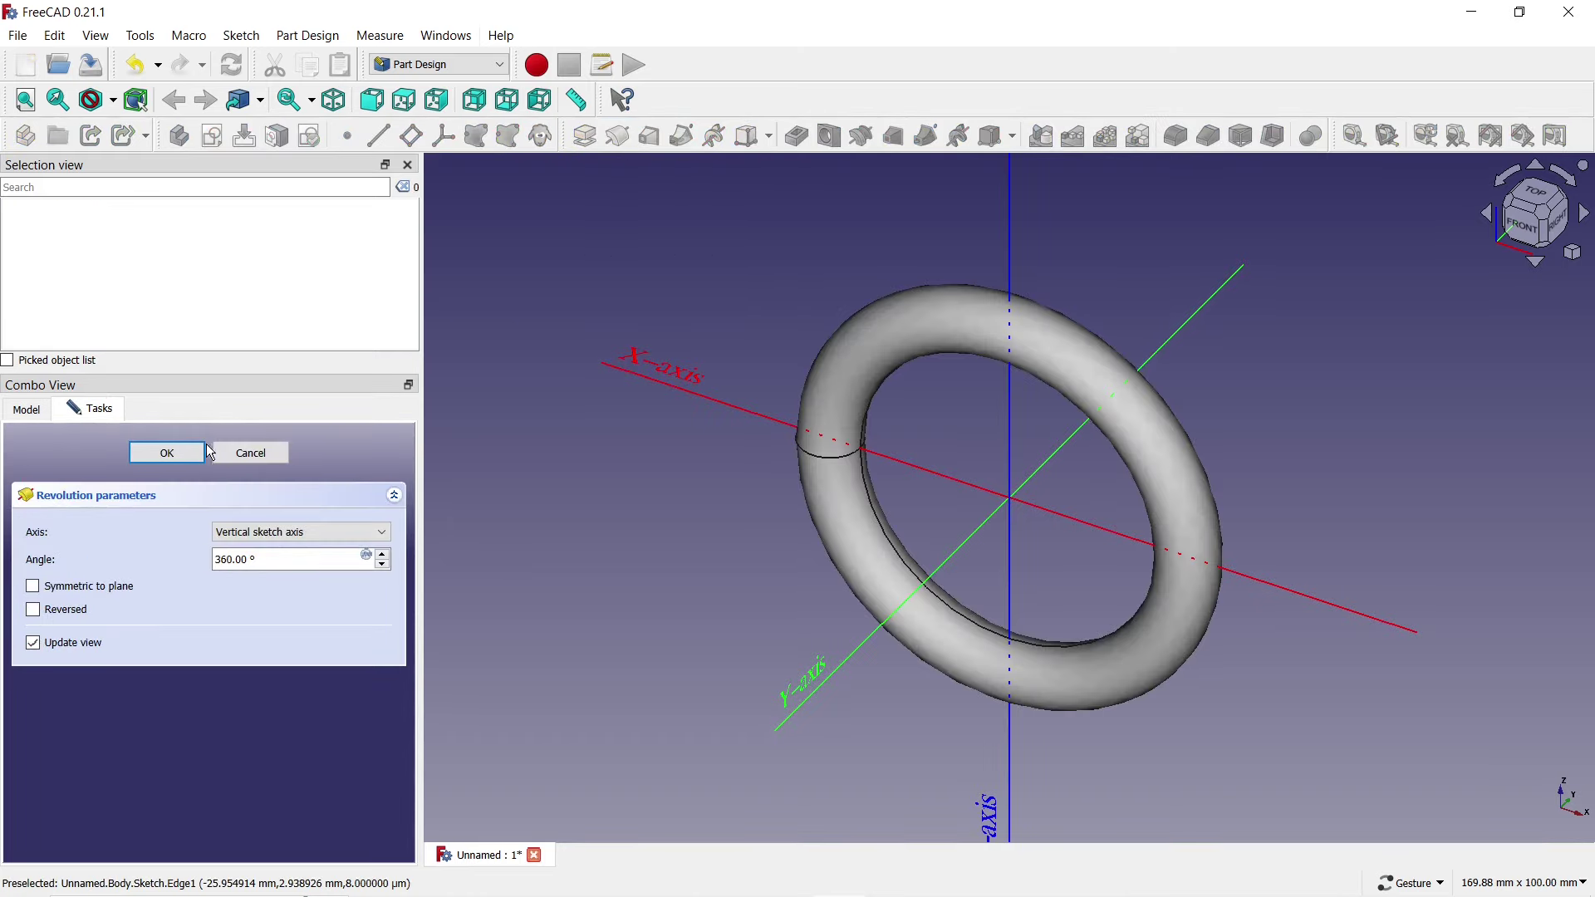
left_click(179, 451)
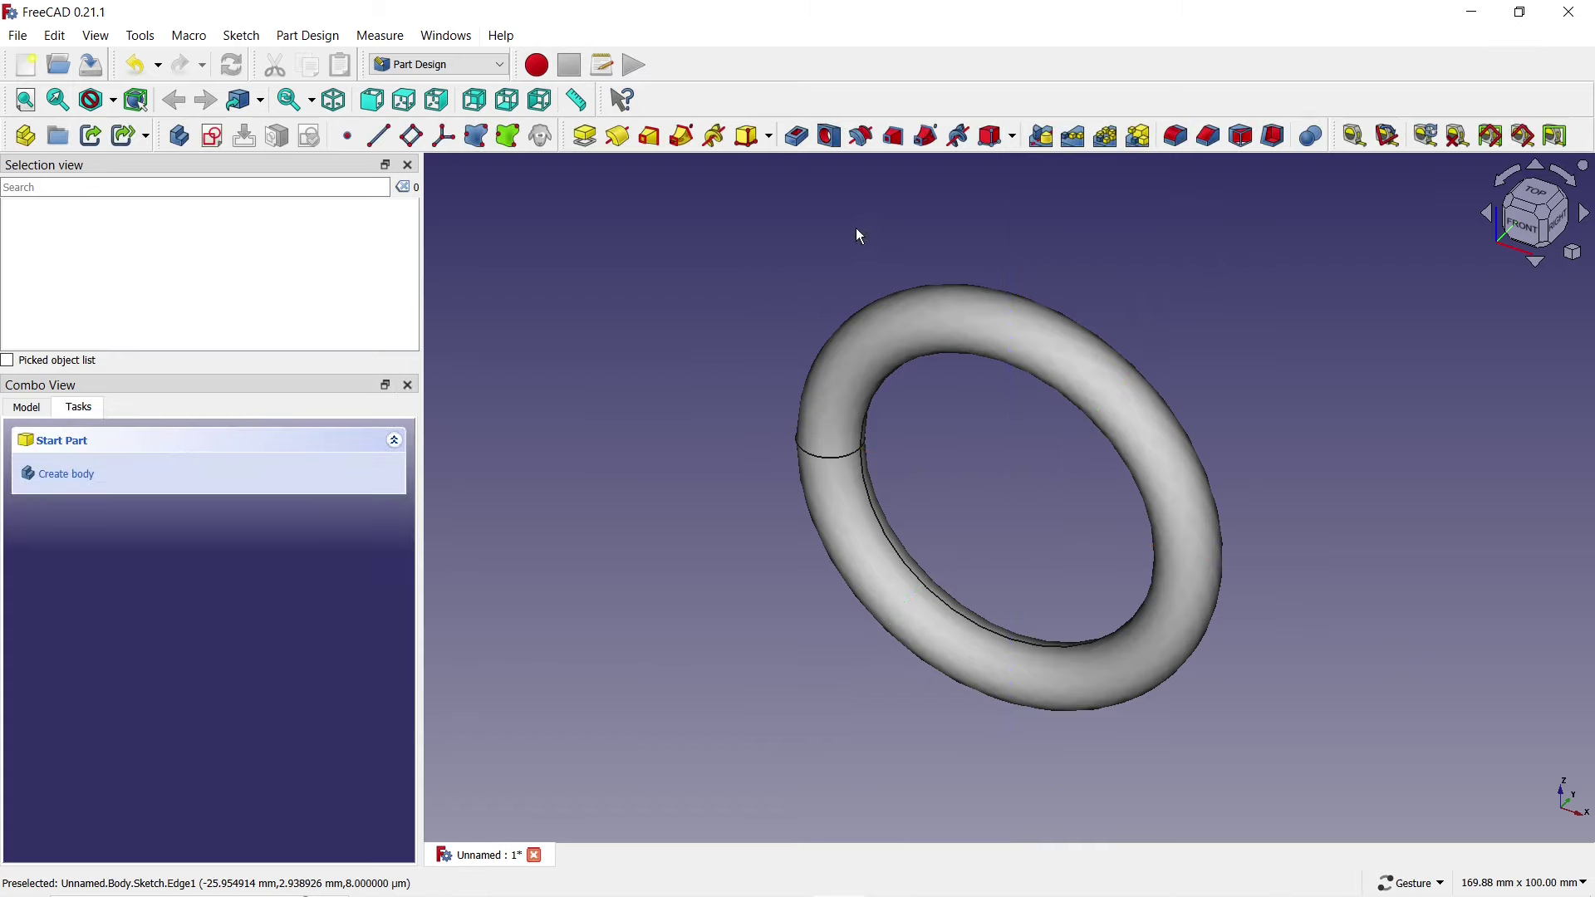
mouse_move(848, 735)
left_mouse_down()
mouse_move(872, 573)
mouse_move(770, 531)
left_mouse_up()
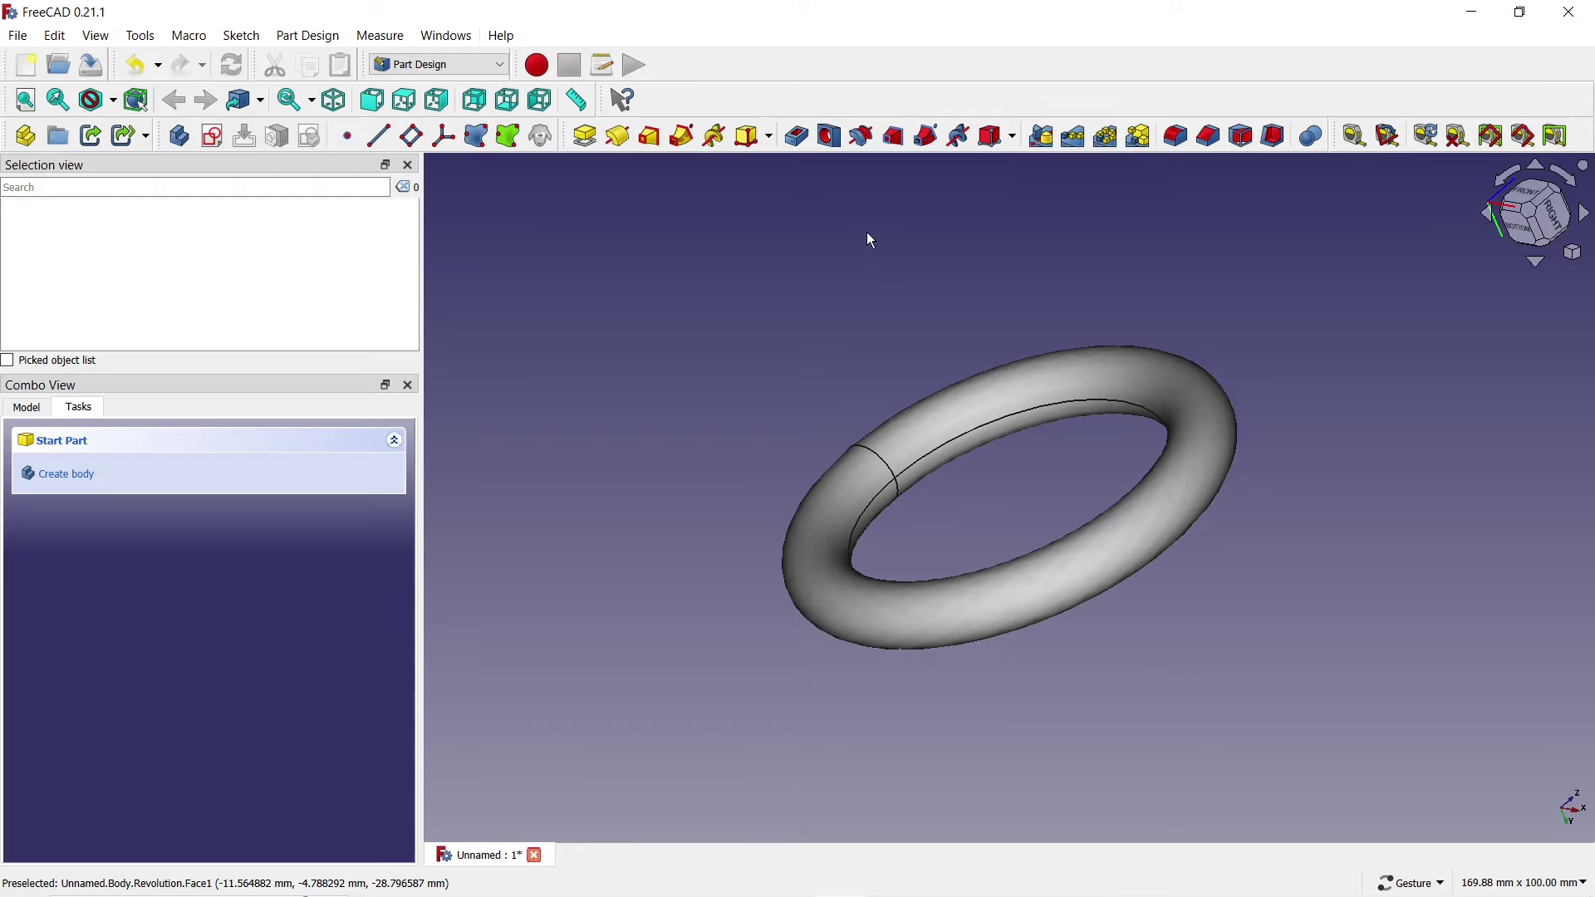
left_click(769, 135)
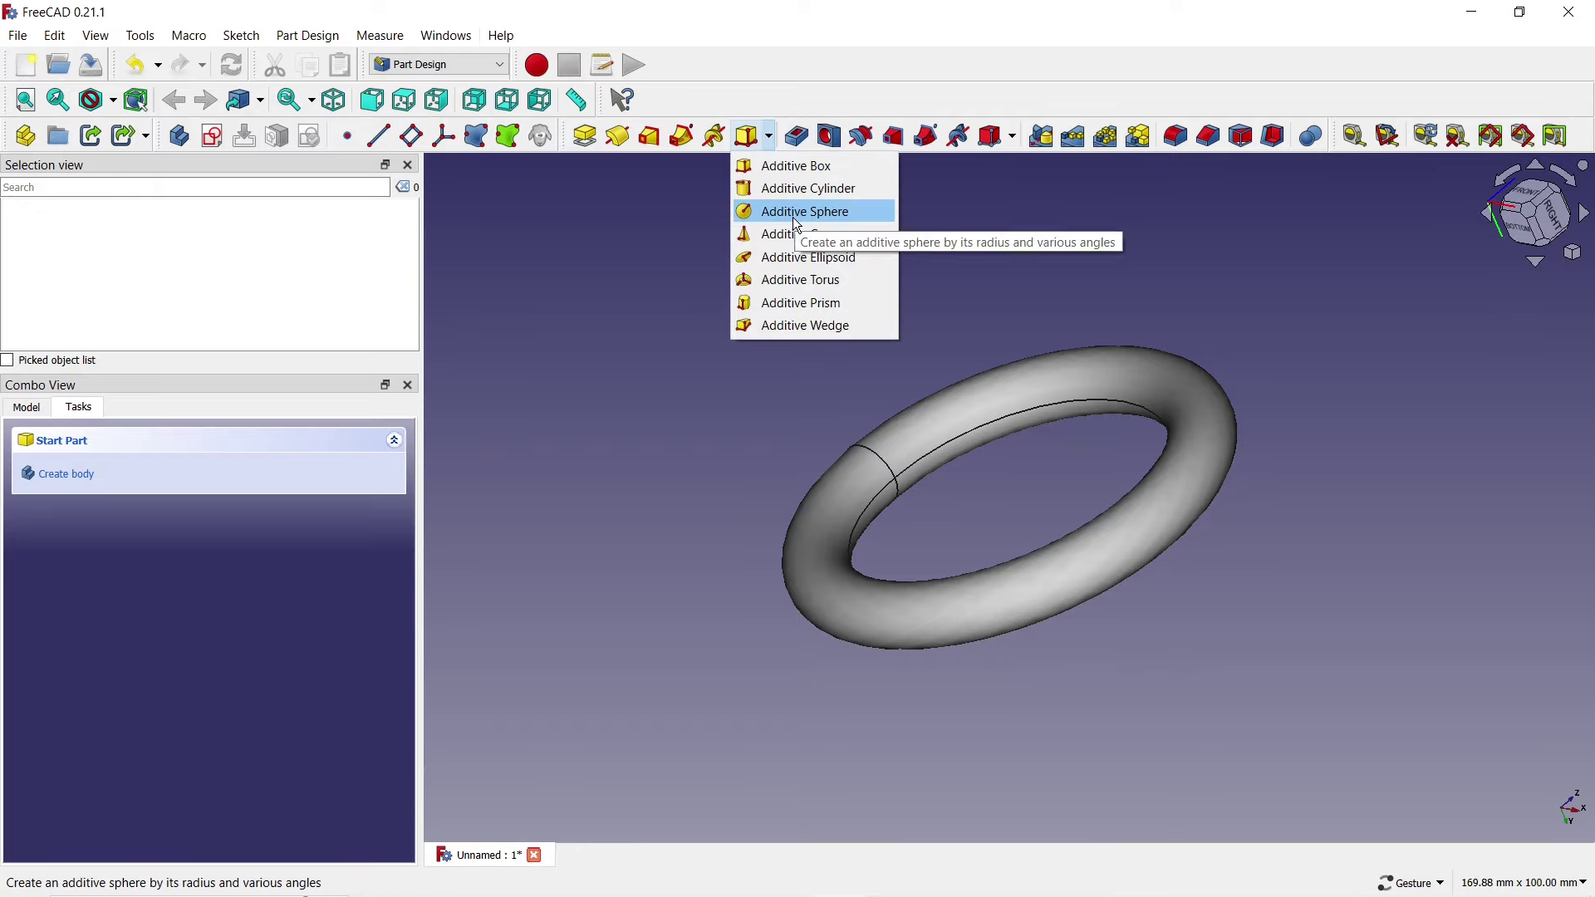
Add an additive sphere with radius 2.5 mm.
left_click(796, 214)
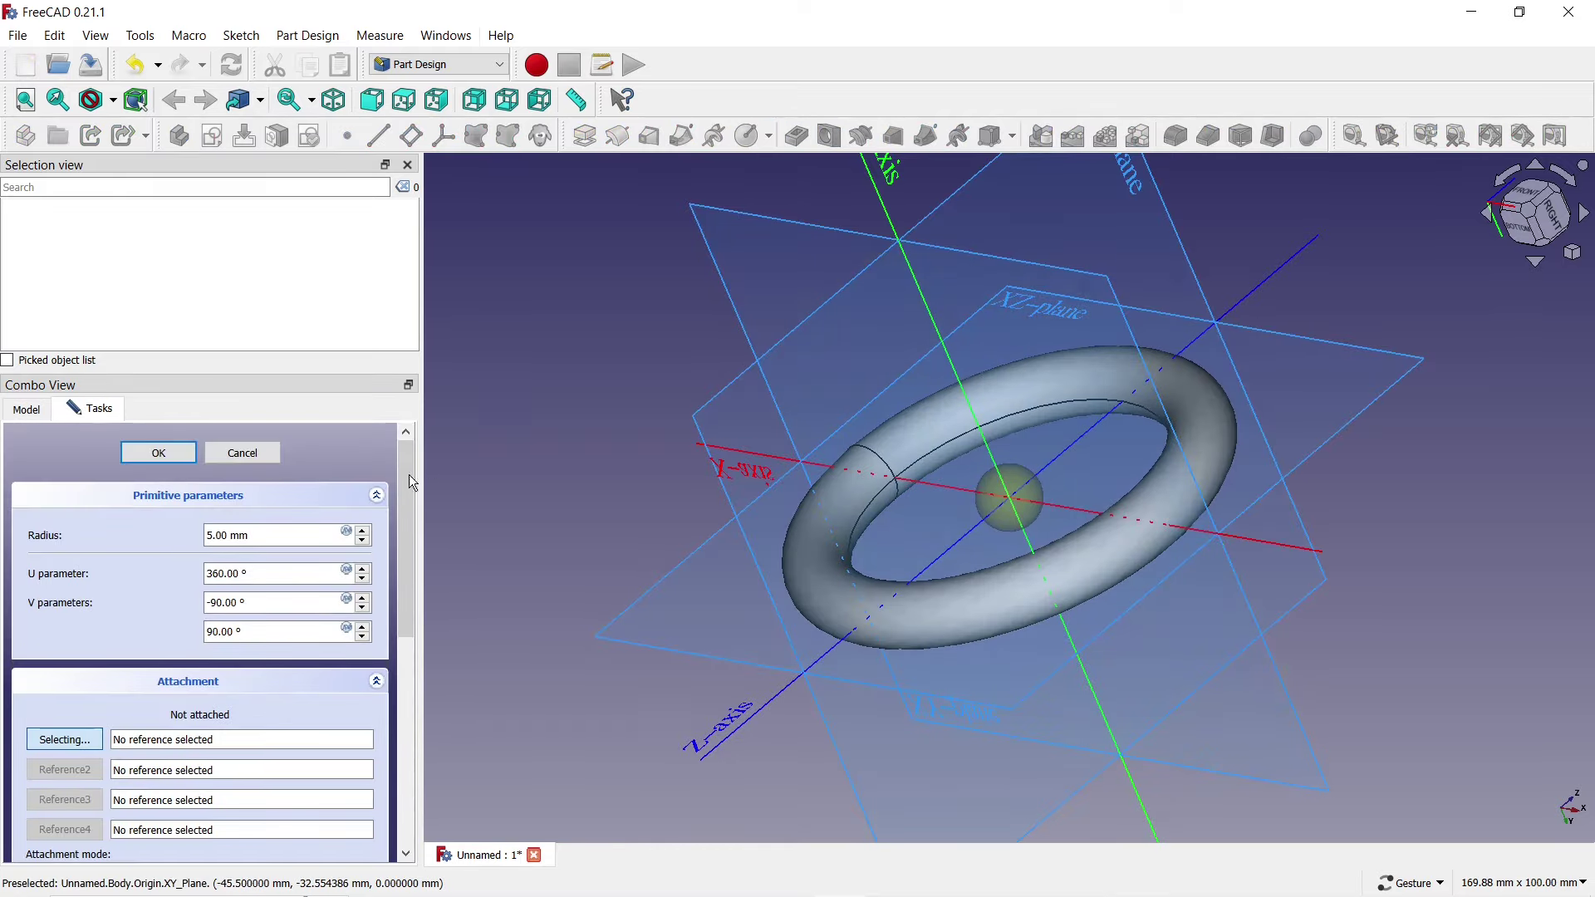
left_click_drag(291, 535, 169, 538)
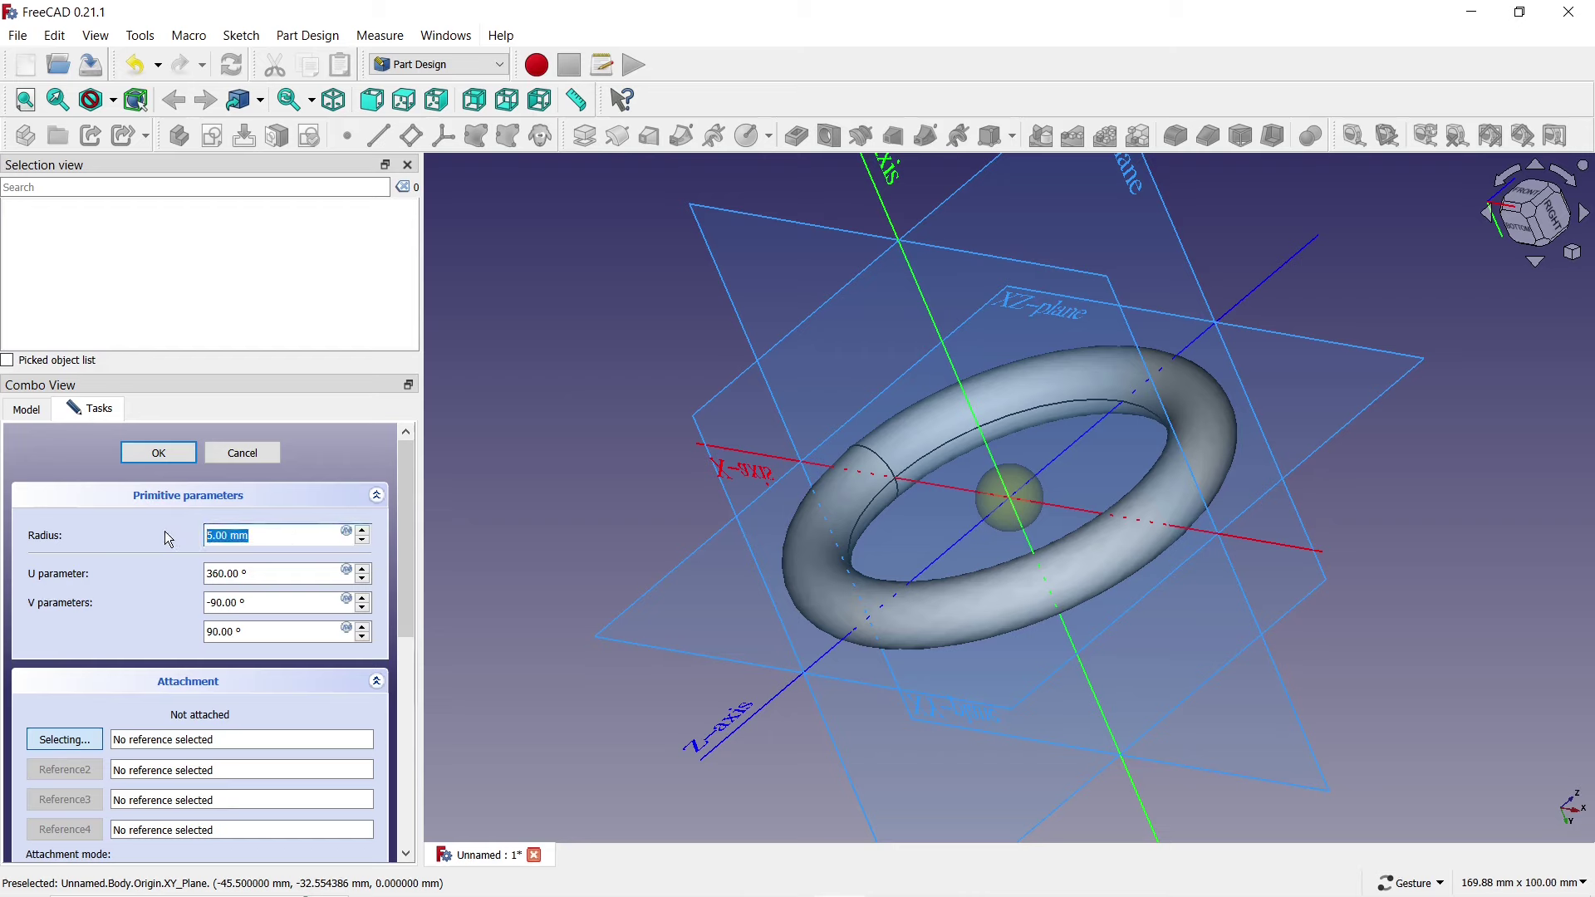
type("2.5")
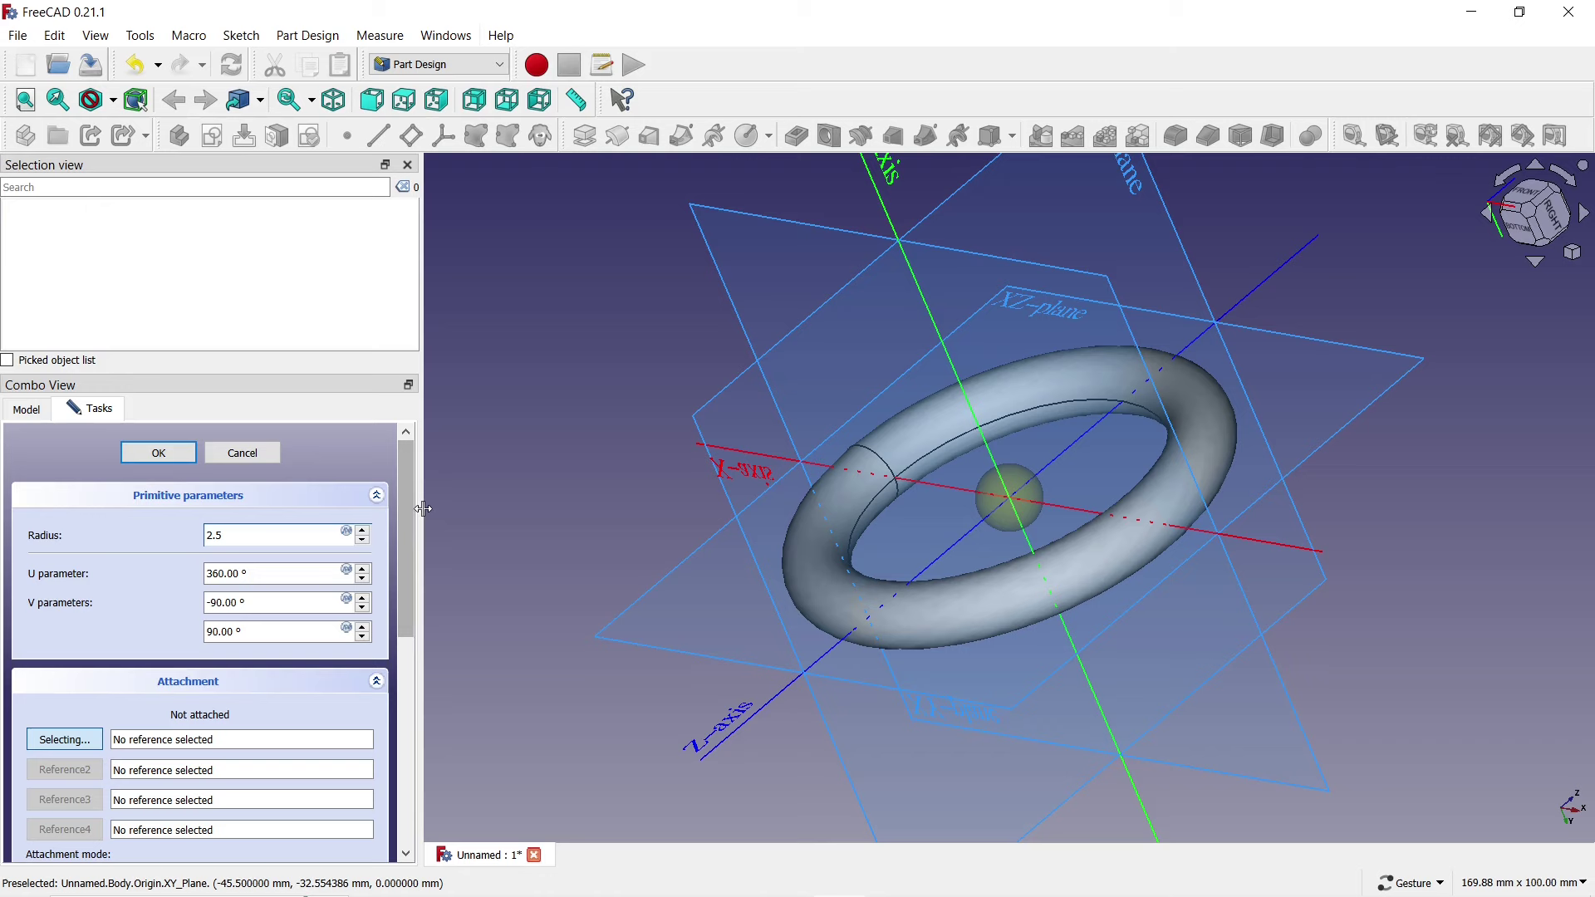
left_click_drag(413, 495, 402, 561)
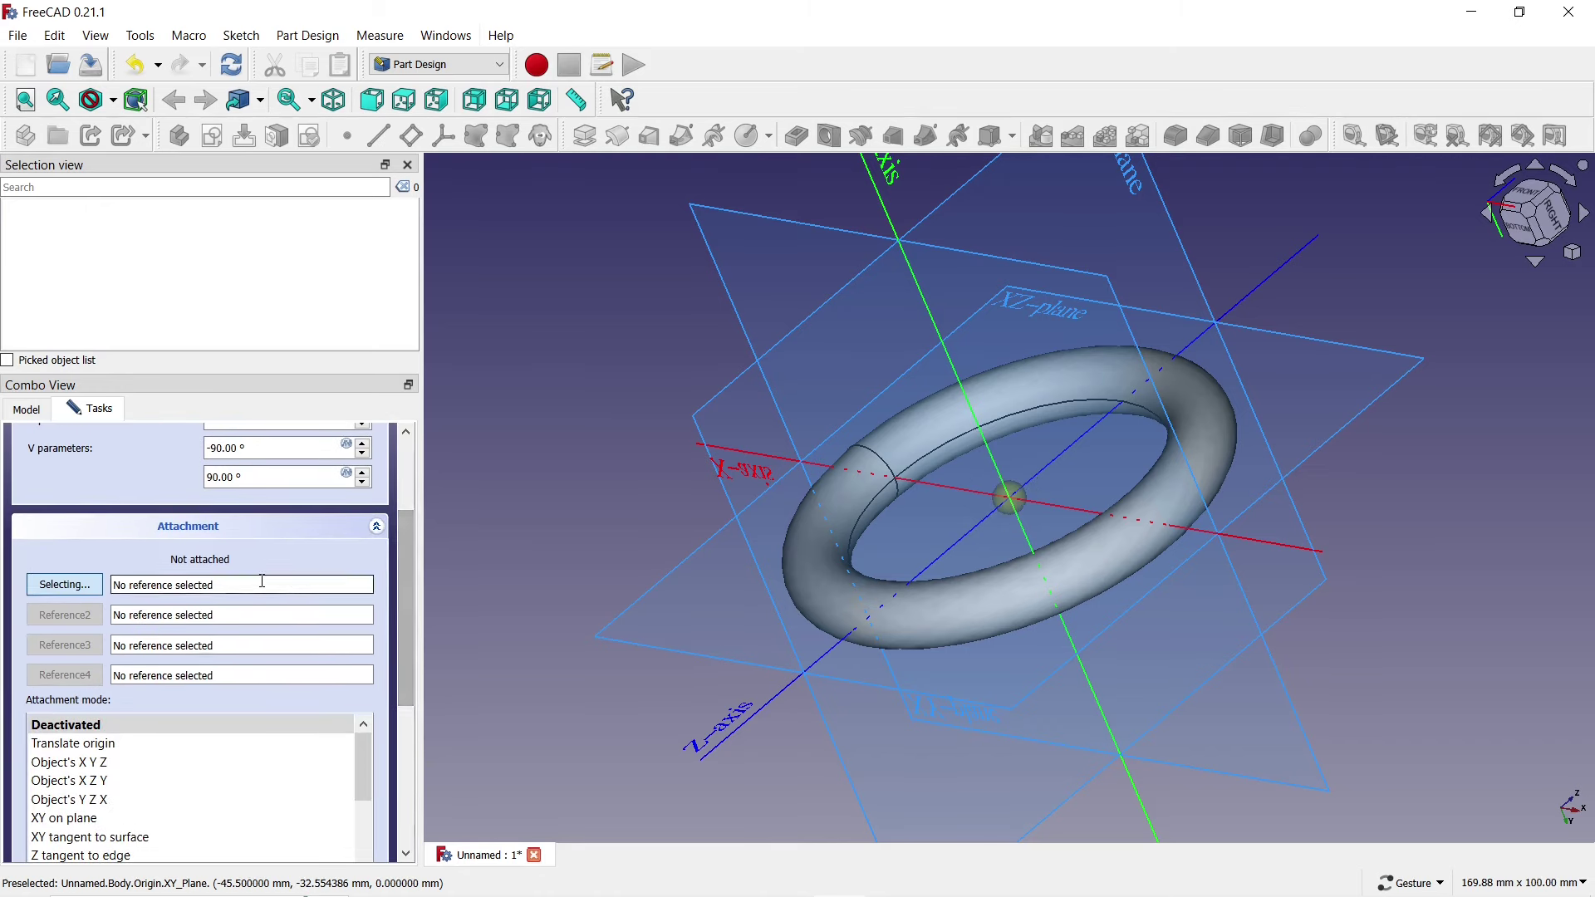
Attach the sphere to the torus Edge2 in 'Z tangent to edge' mode and confirm.
left_click(65, 584)
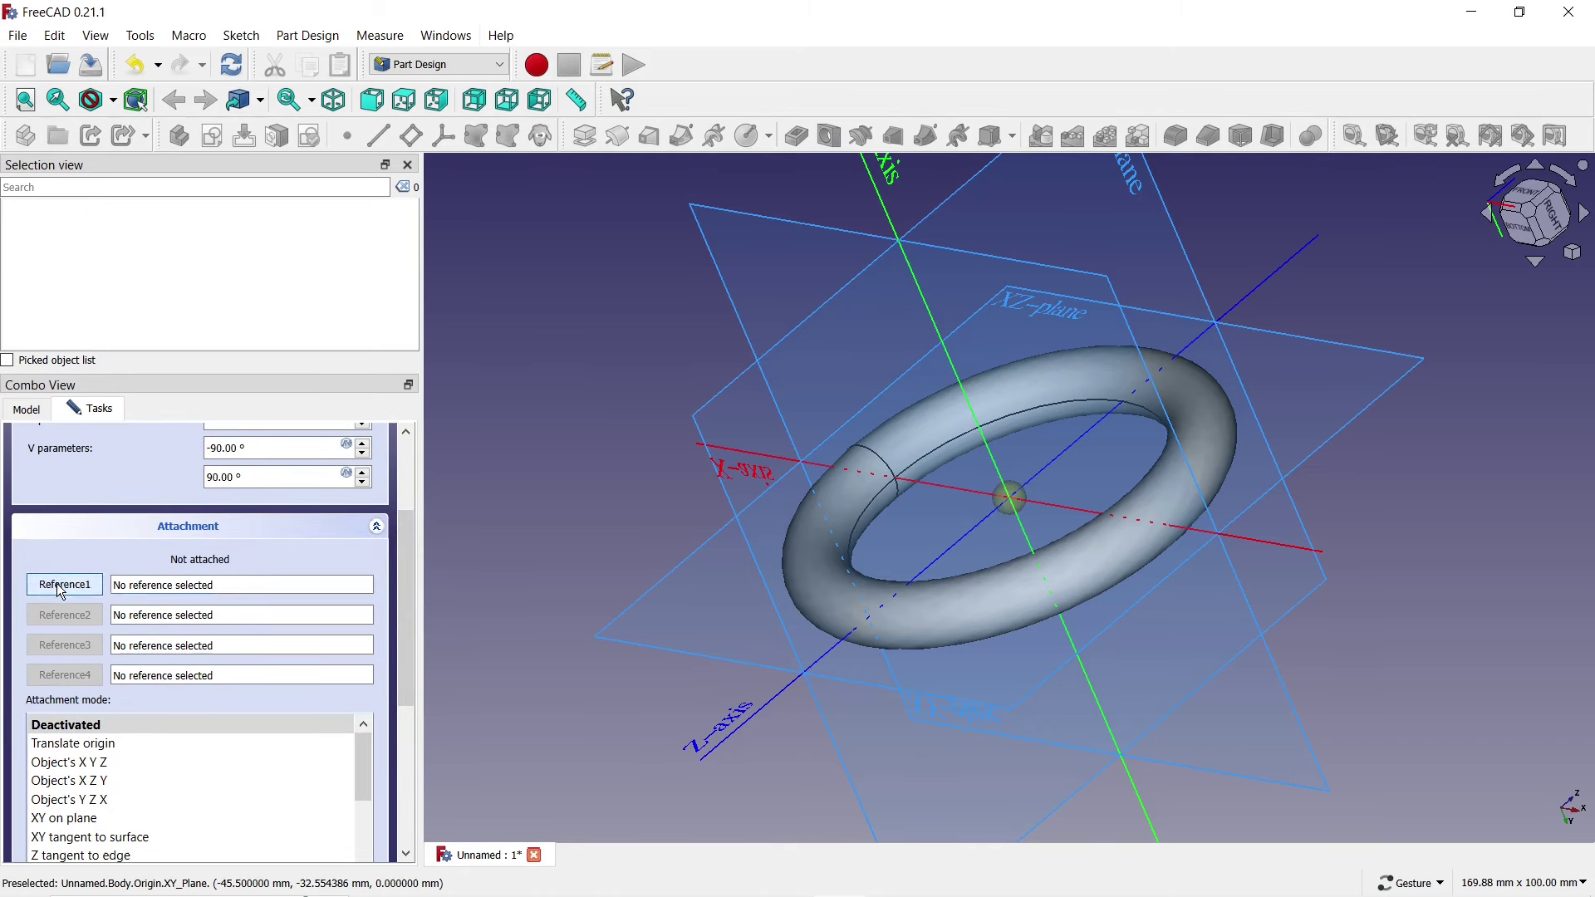
left_click(890, 469)
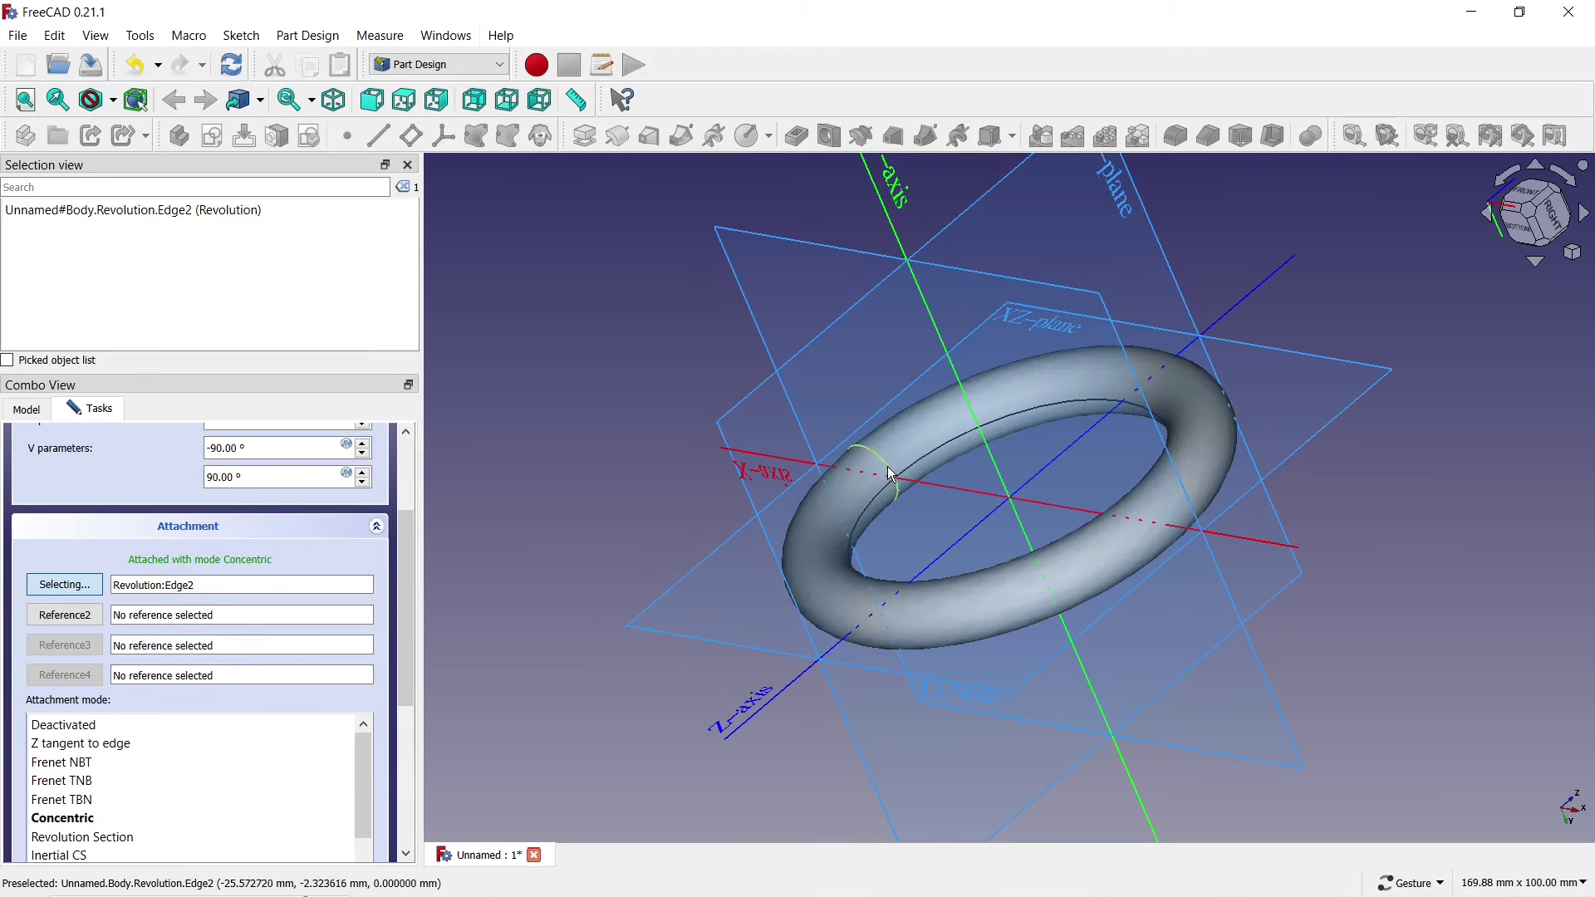
left_click_drag(403, 538, 402, 591)
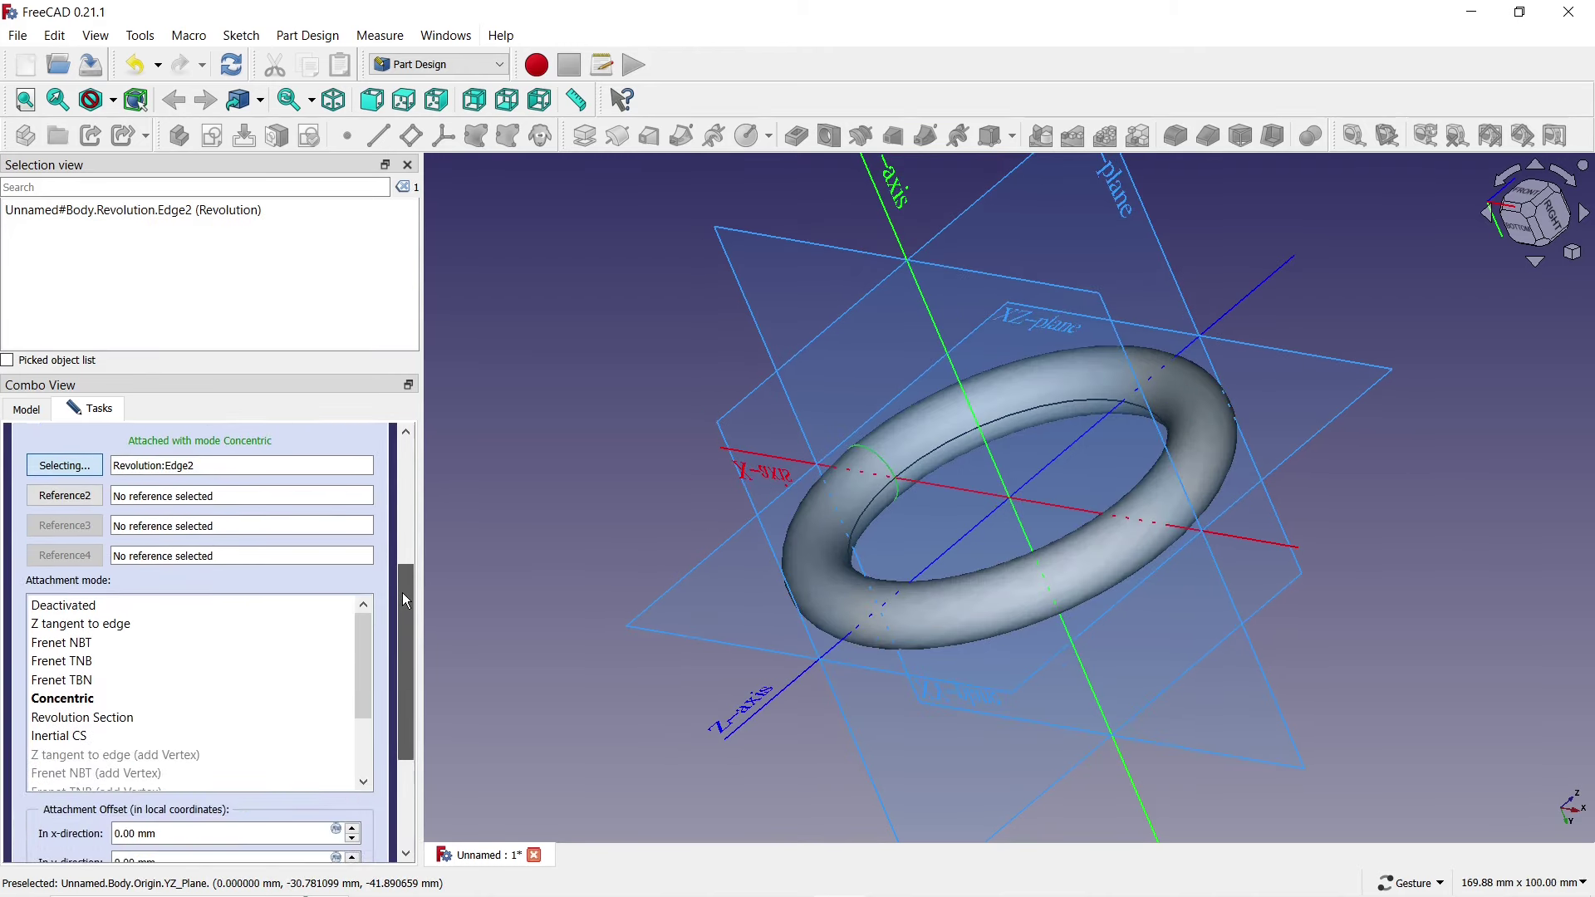
left_click(128, 624)
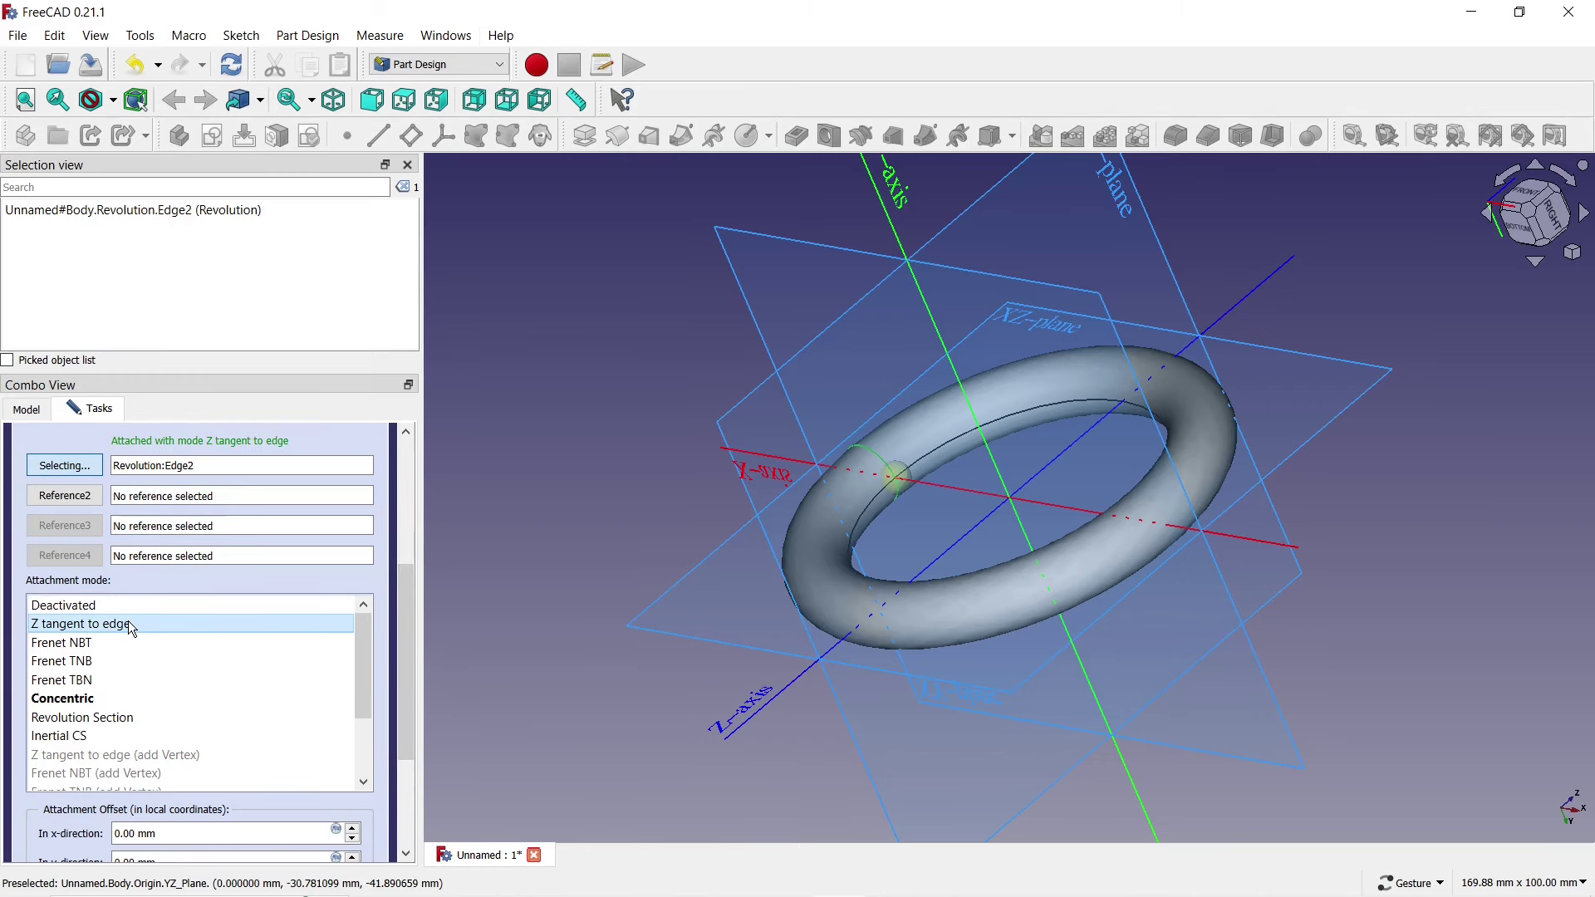
scroll(765, 510, "up", 3)
scroll(777, 506, "up", 2)
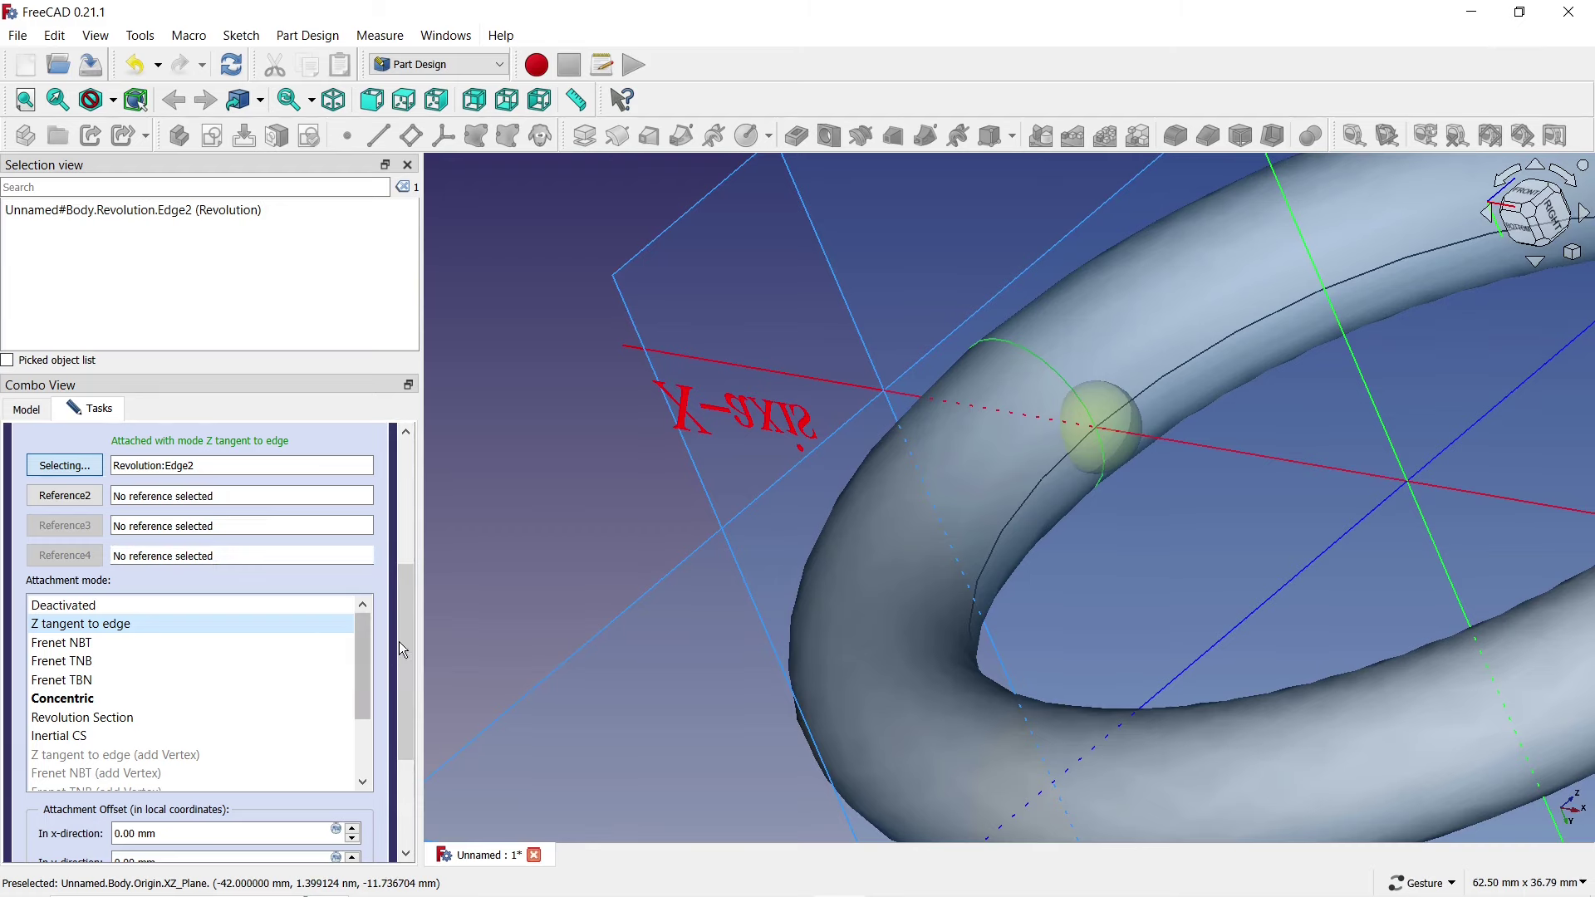
left_click_drag(413, 651, 425, 490)
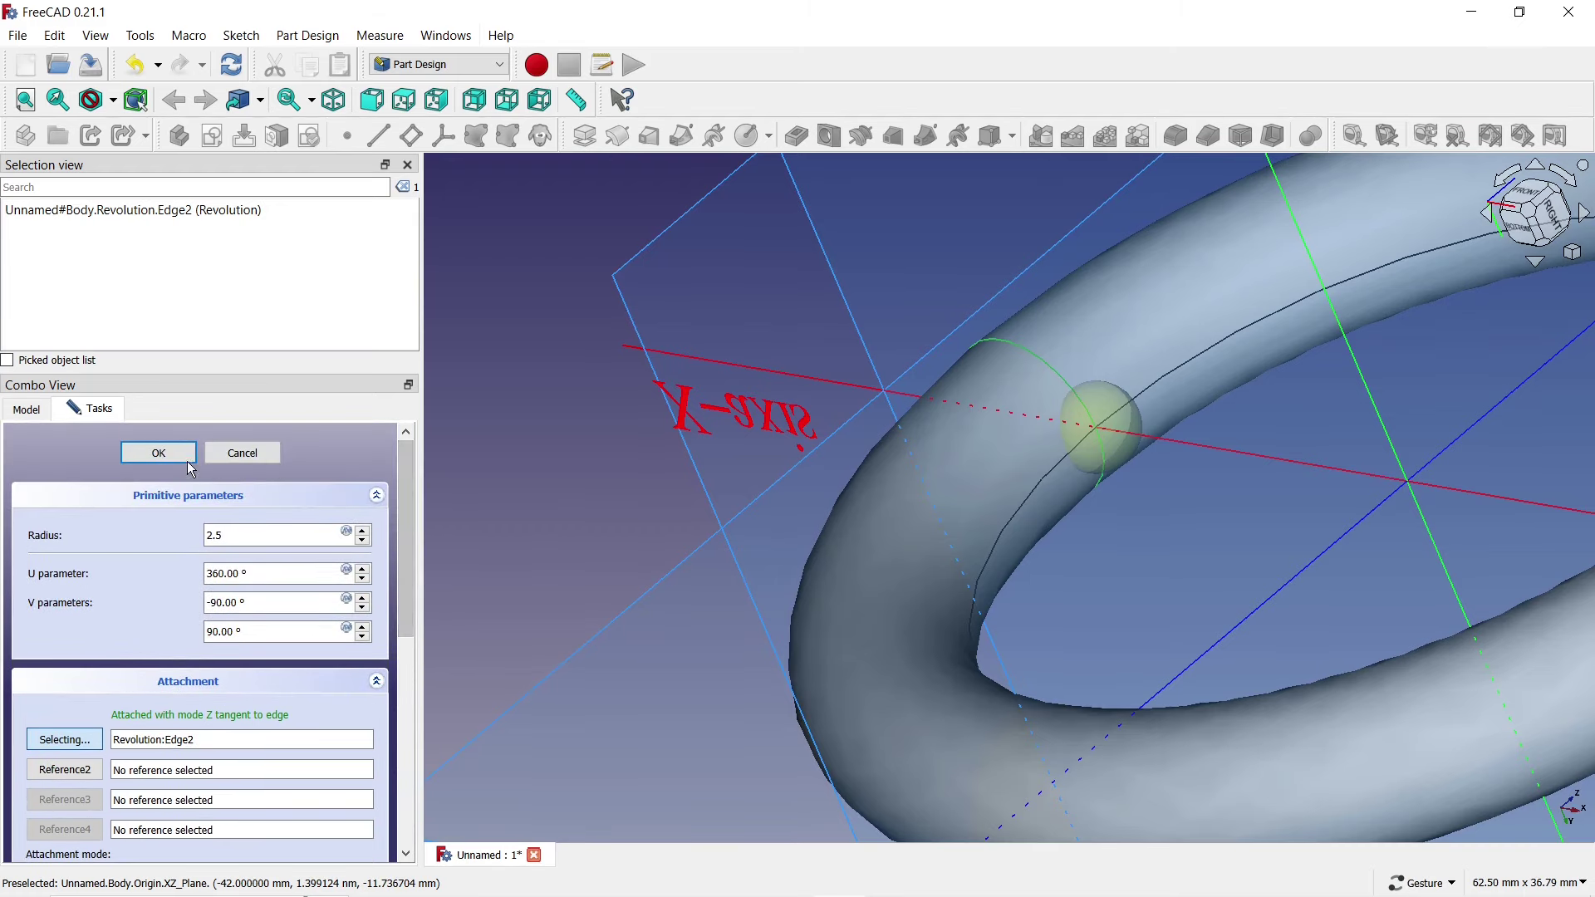
left_click(184, 460)
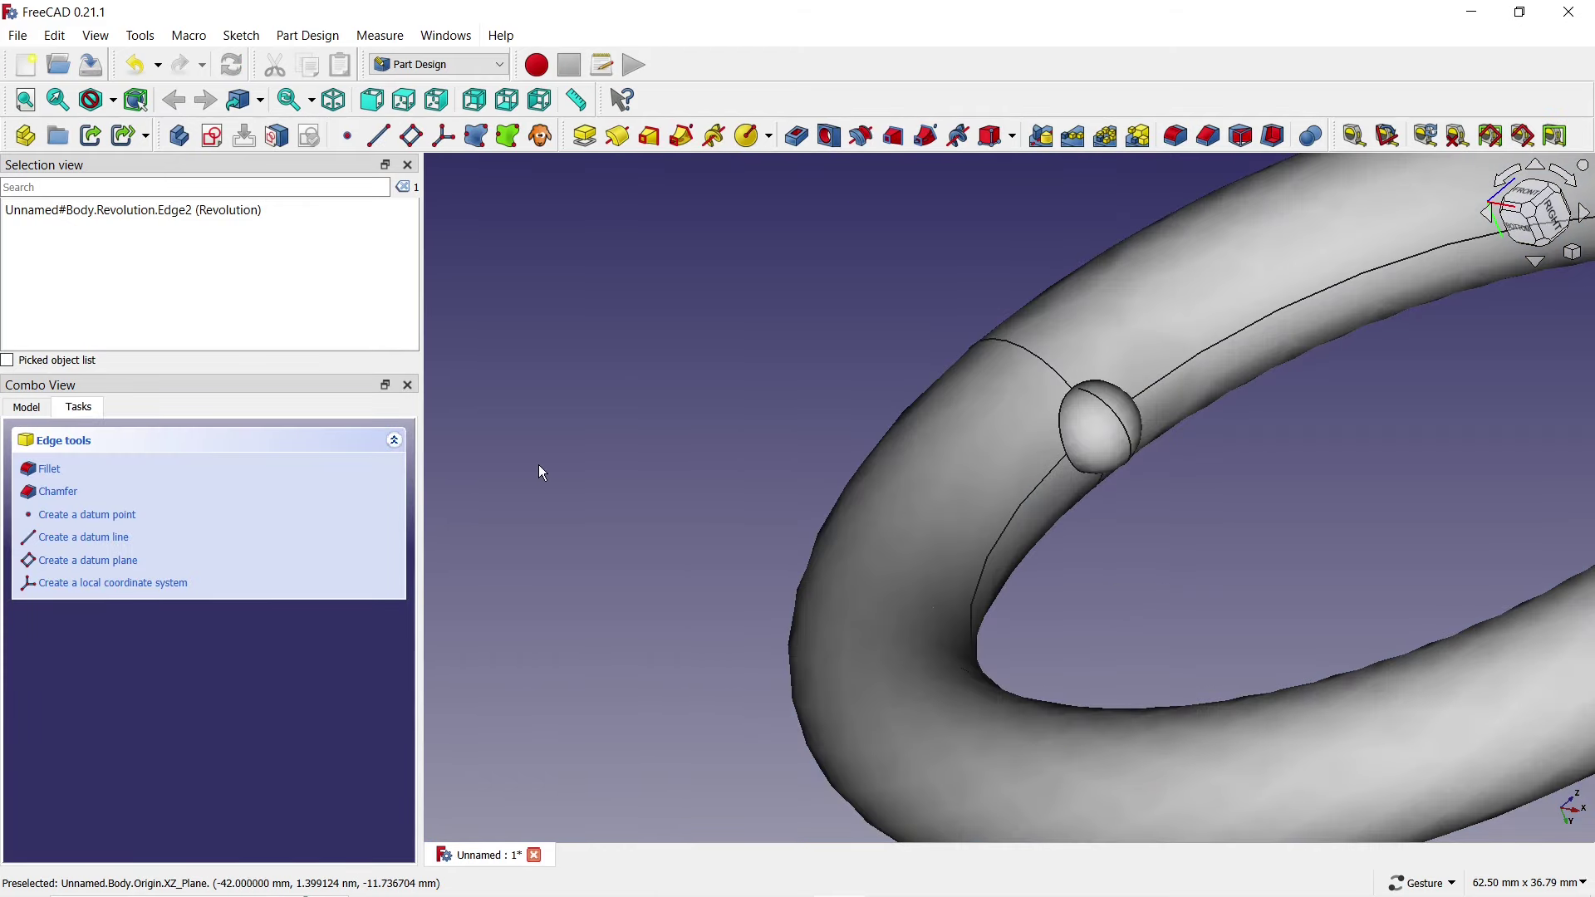
scroll(570, 458, "down", 2)
Select the Sphere feature in the model tree.
mouse_move(592, 335)
left_mouse_down()
mouse_move(598, 395)
mouse_move(635, 404)
left_mouse_up()
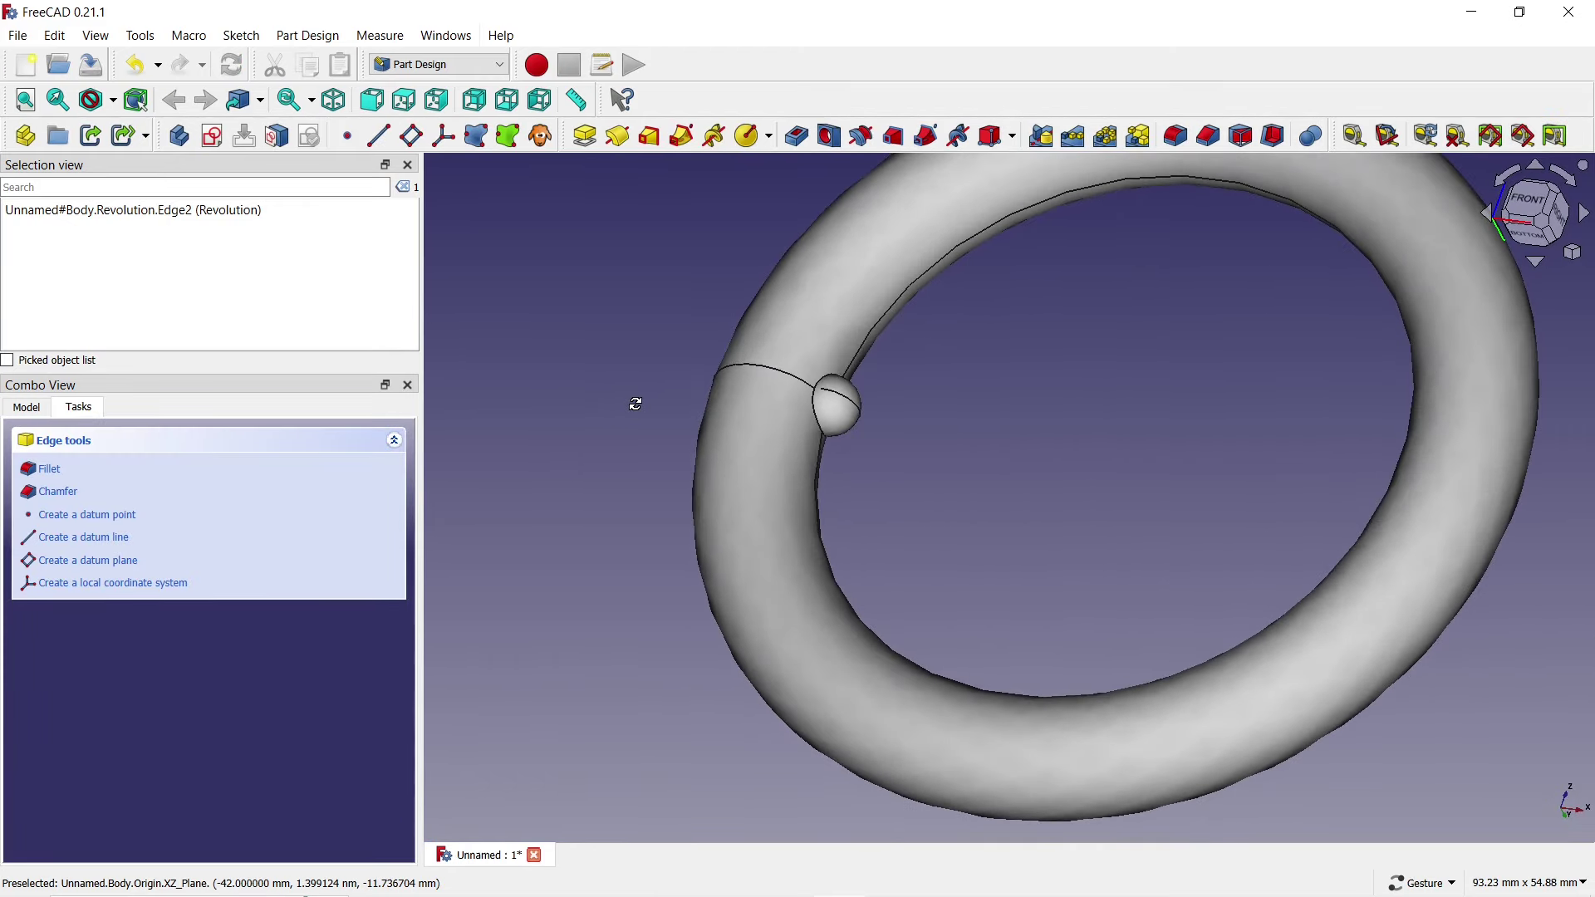
left_click(27, 407)
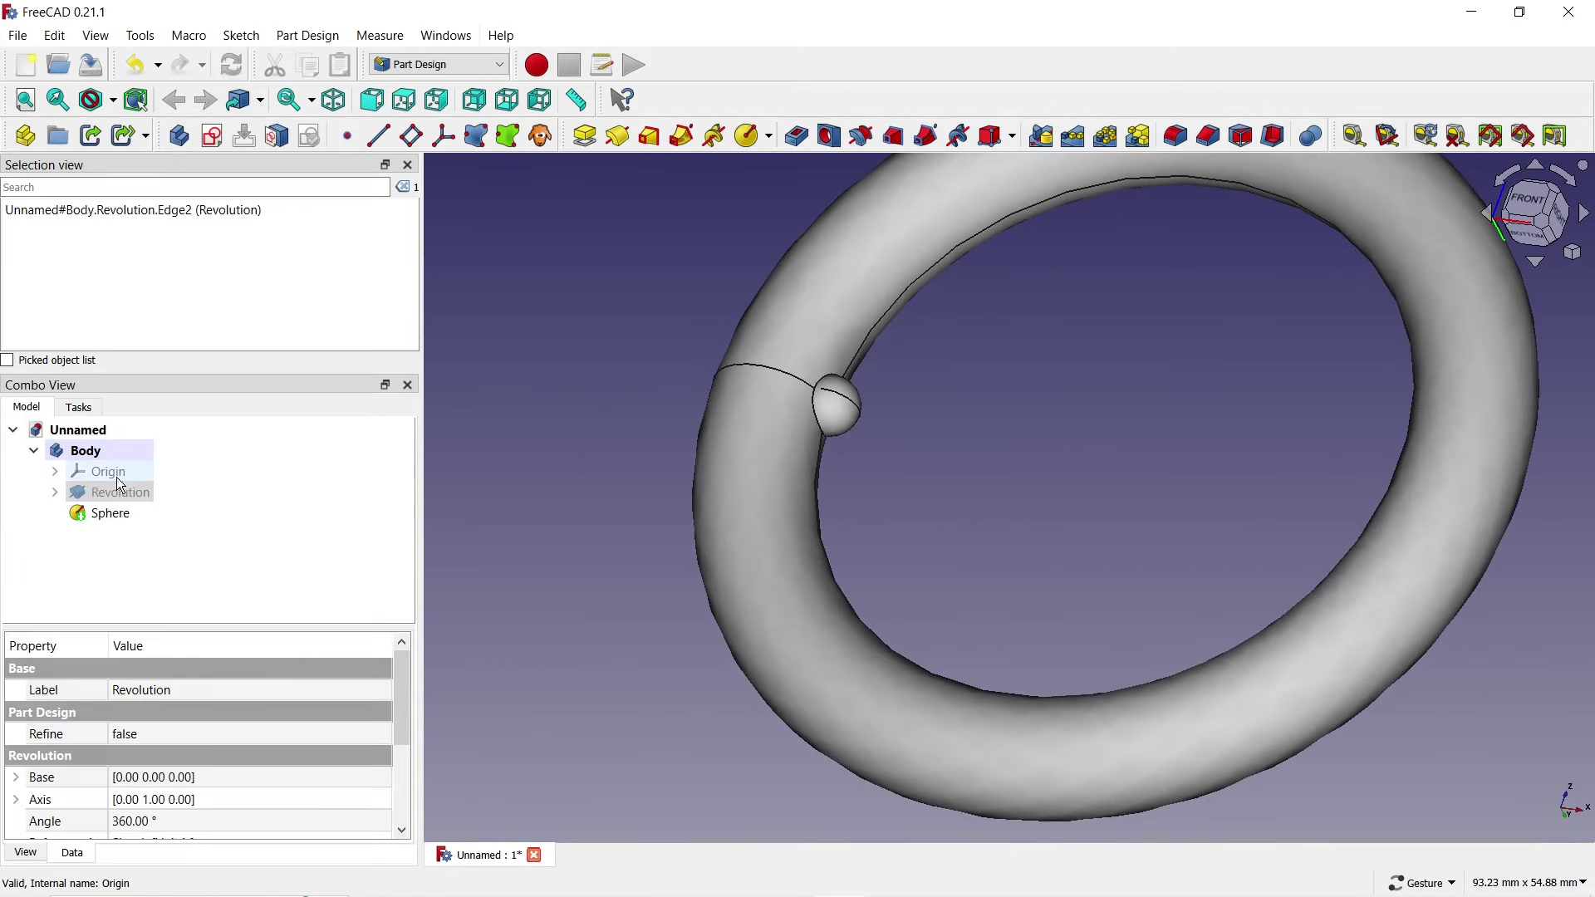
left_click(127, 518)
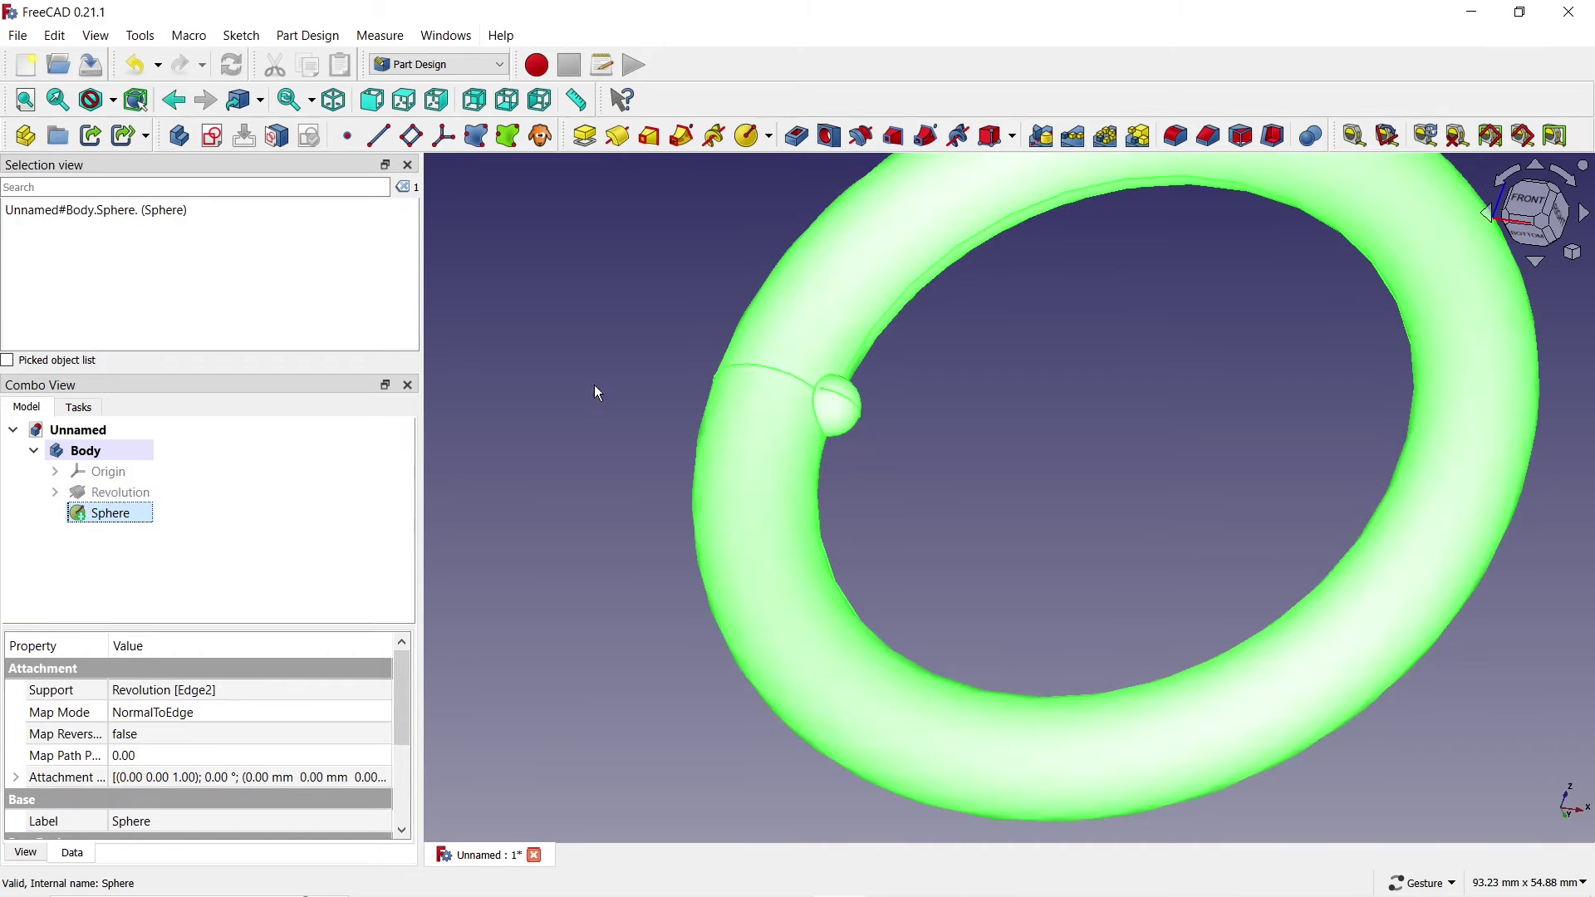
Start a MultiTransform of the sphere with a polar pattern.
left_click(1141, 136)
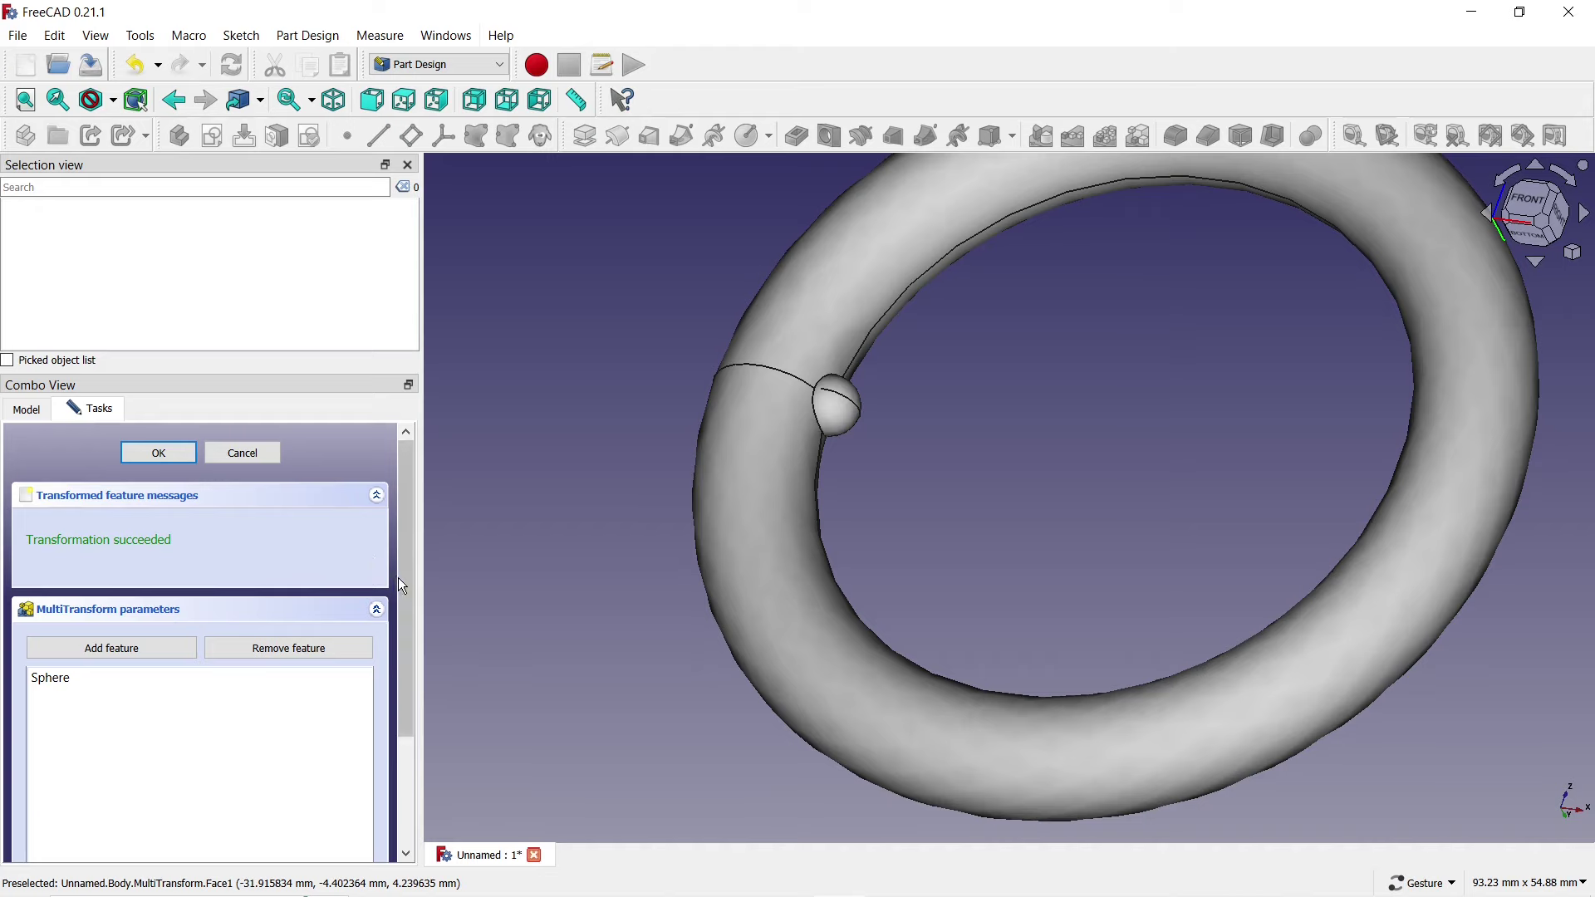
left_click_drag(402, 585, 405, 699)
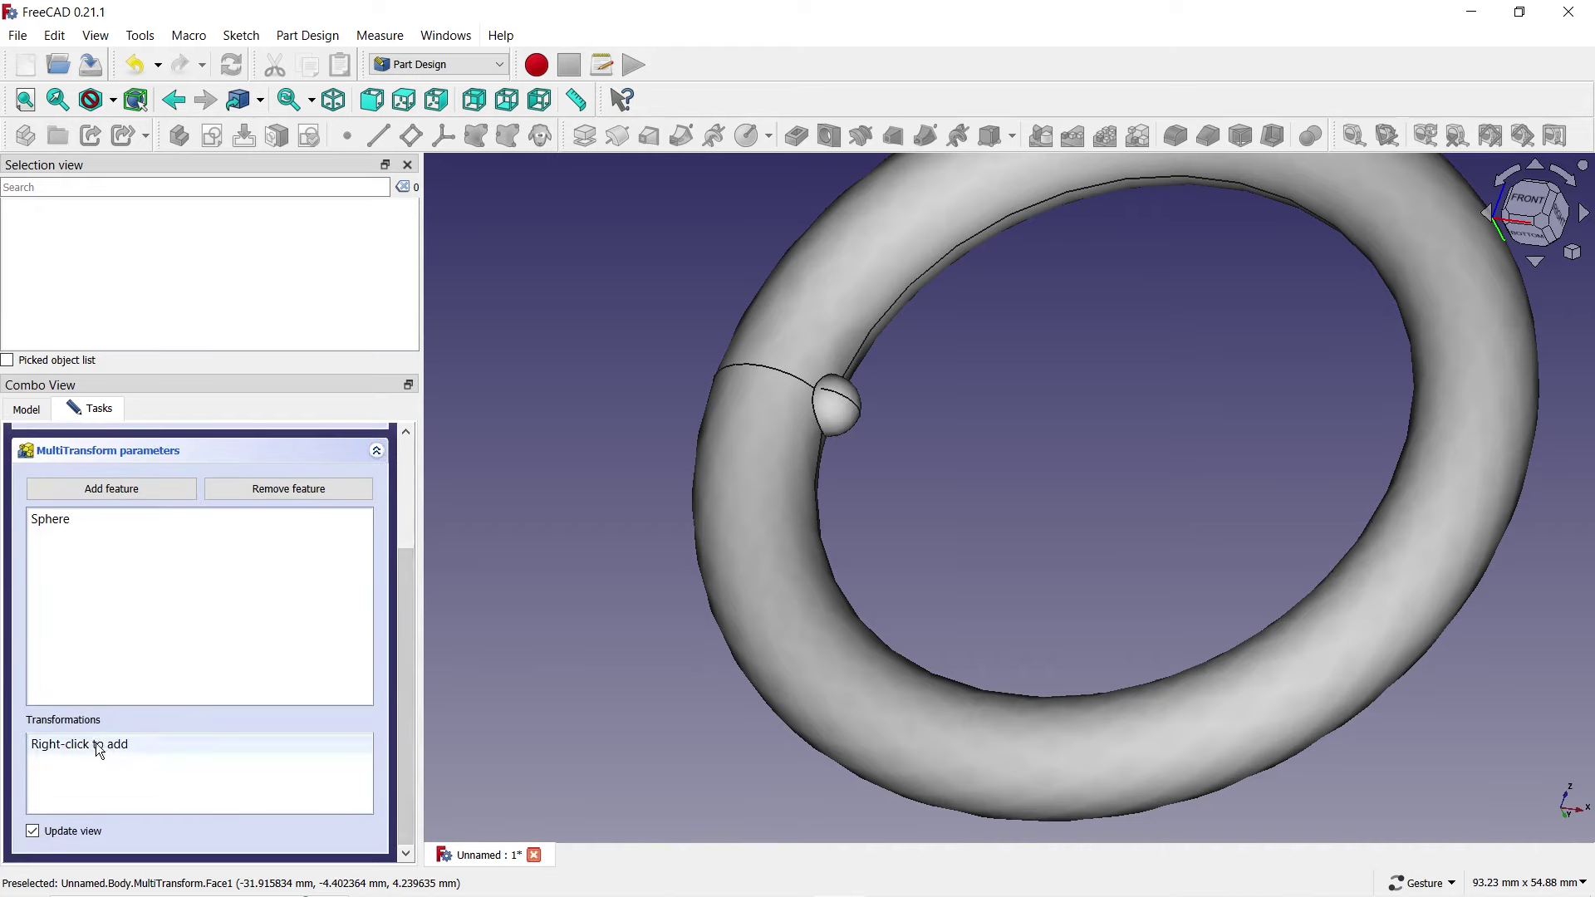
right_click(96, 748)
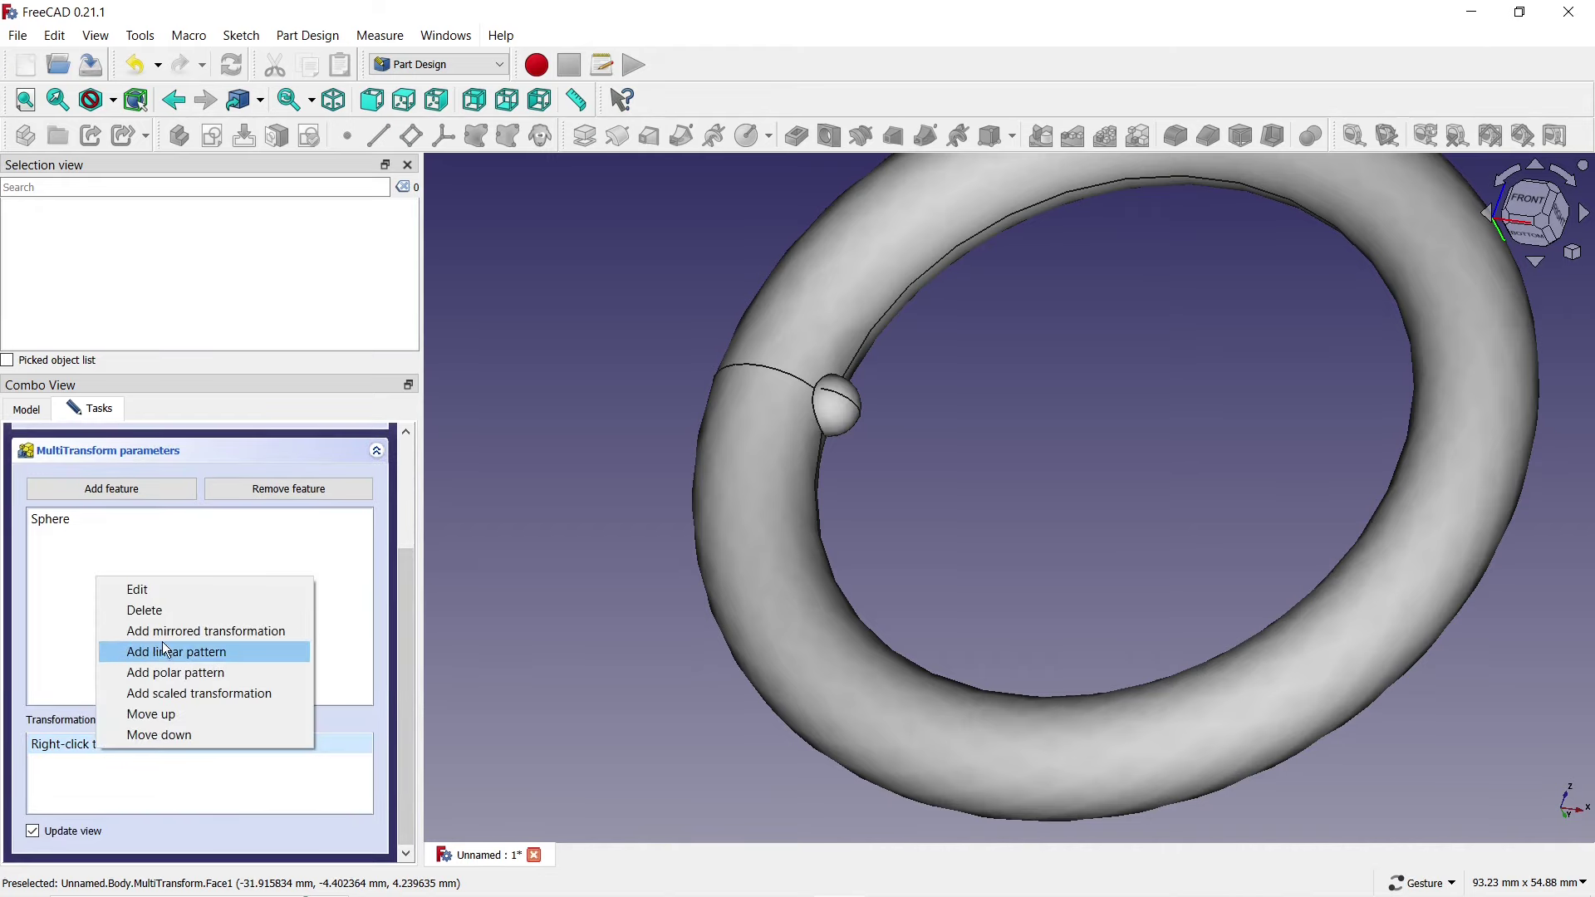
left_click(188, 680)
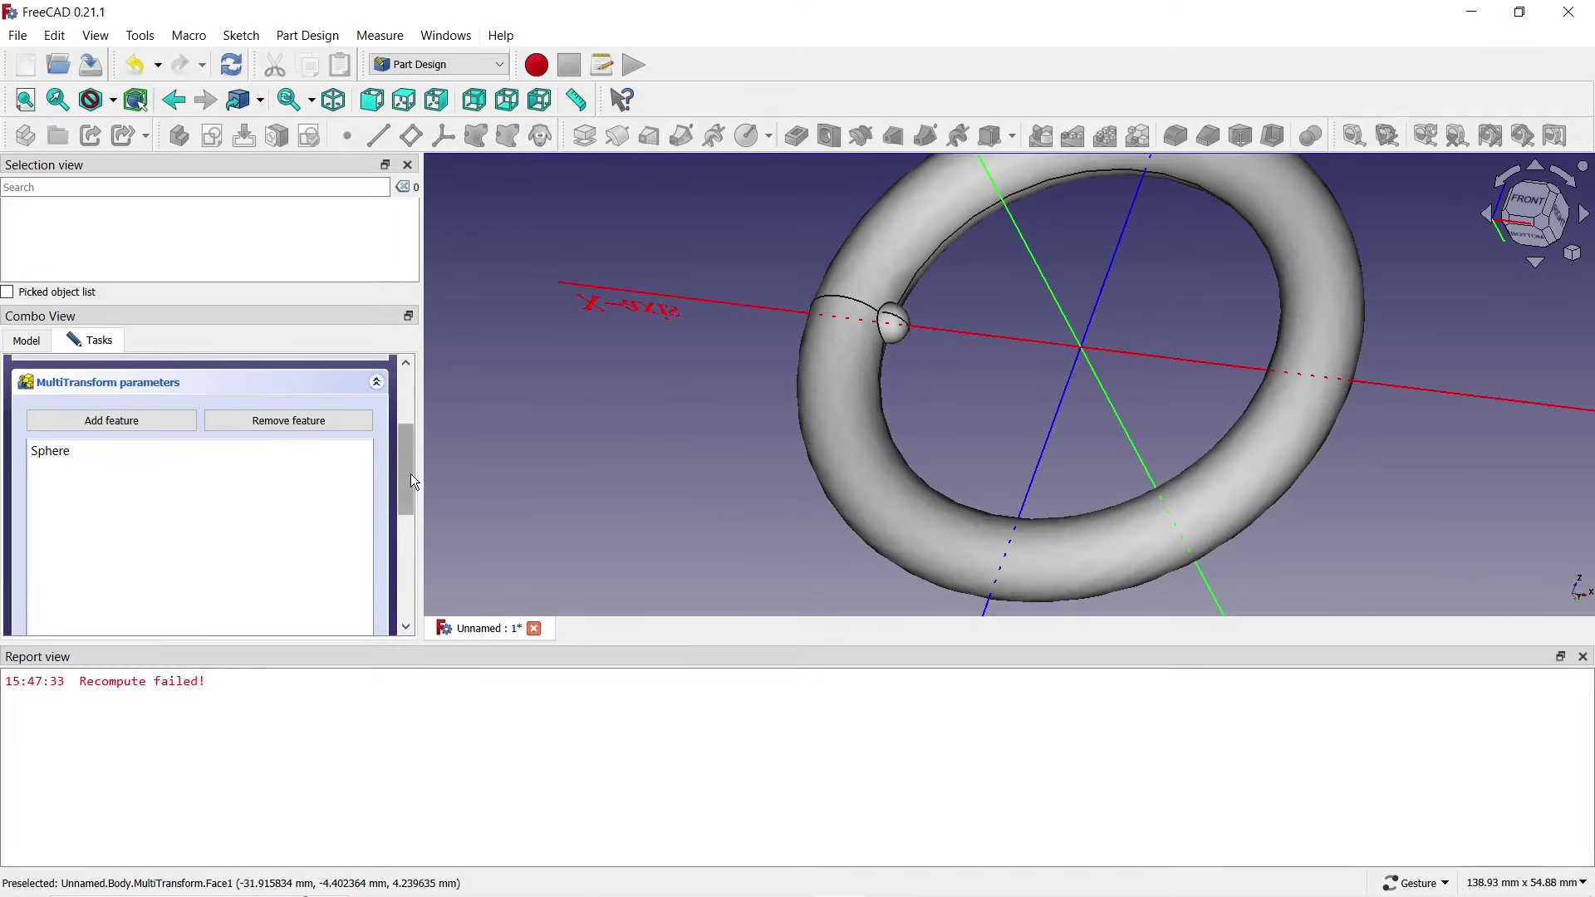
Set the polar pattern axis to Sphere:Edge2 with 4 occurrences and confirm.
left_click_drag(410, 474, 414, 556)
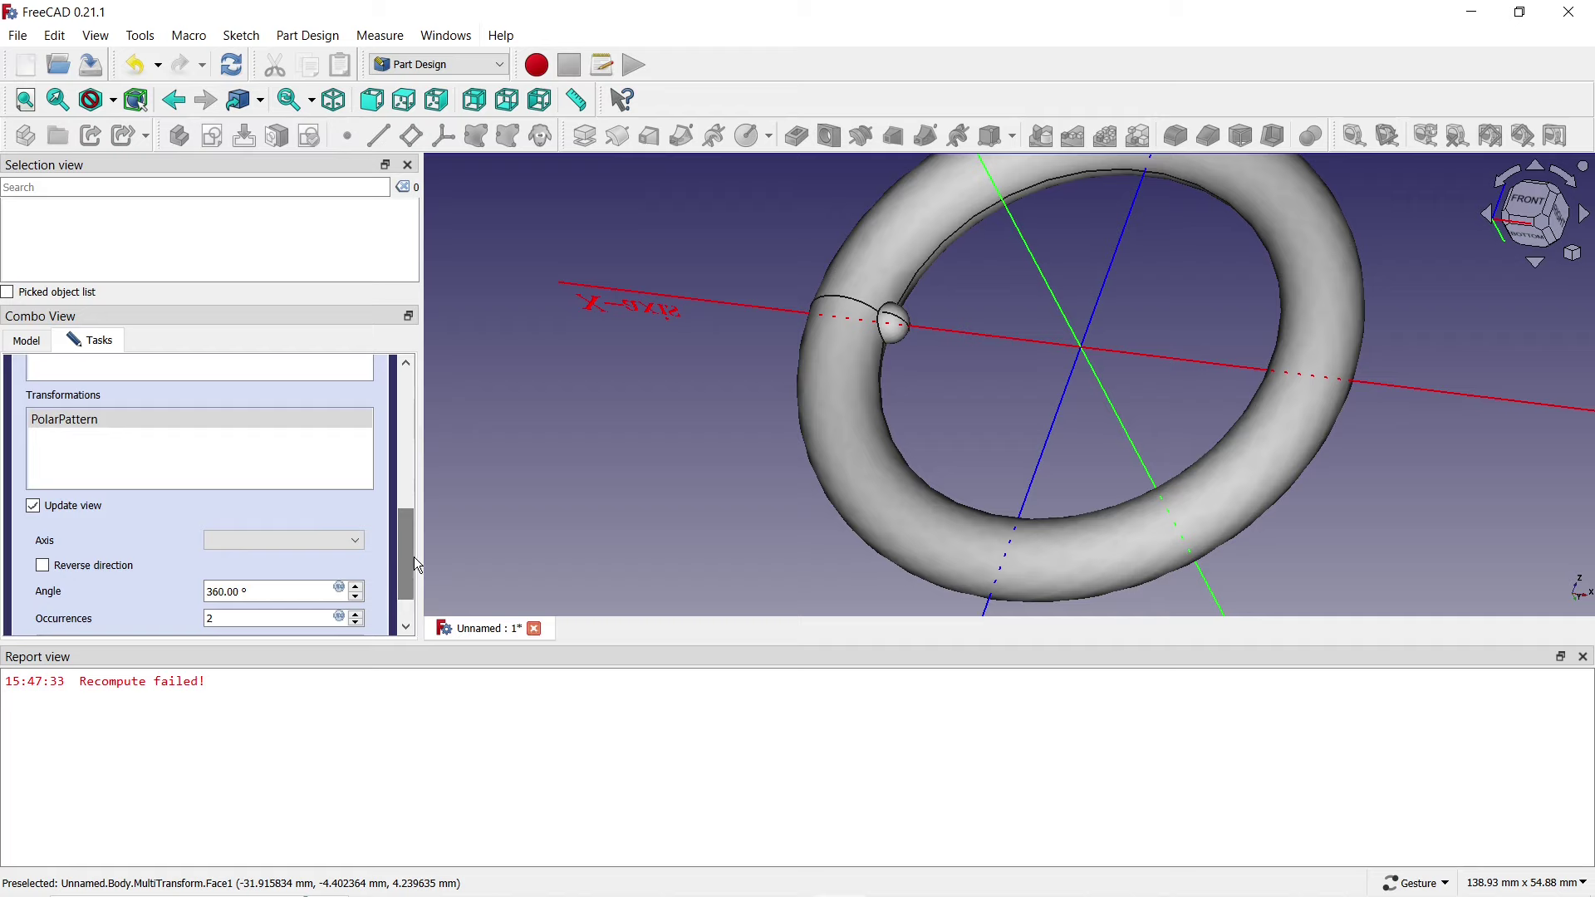
left_click(312, 541)
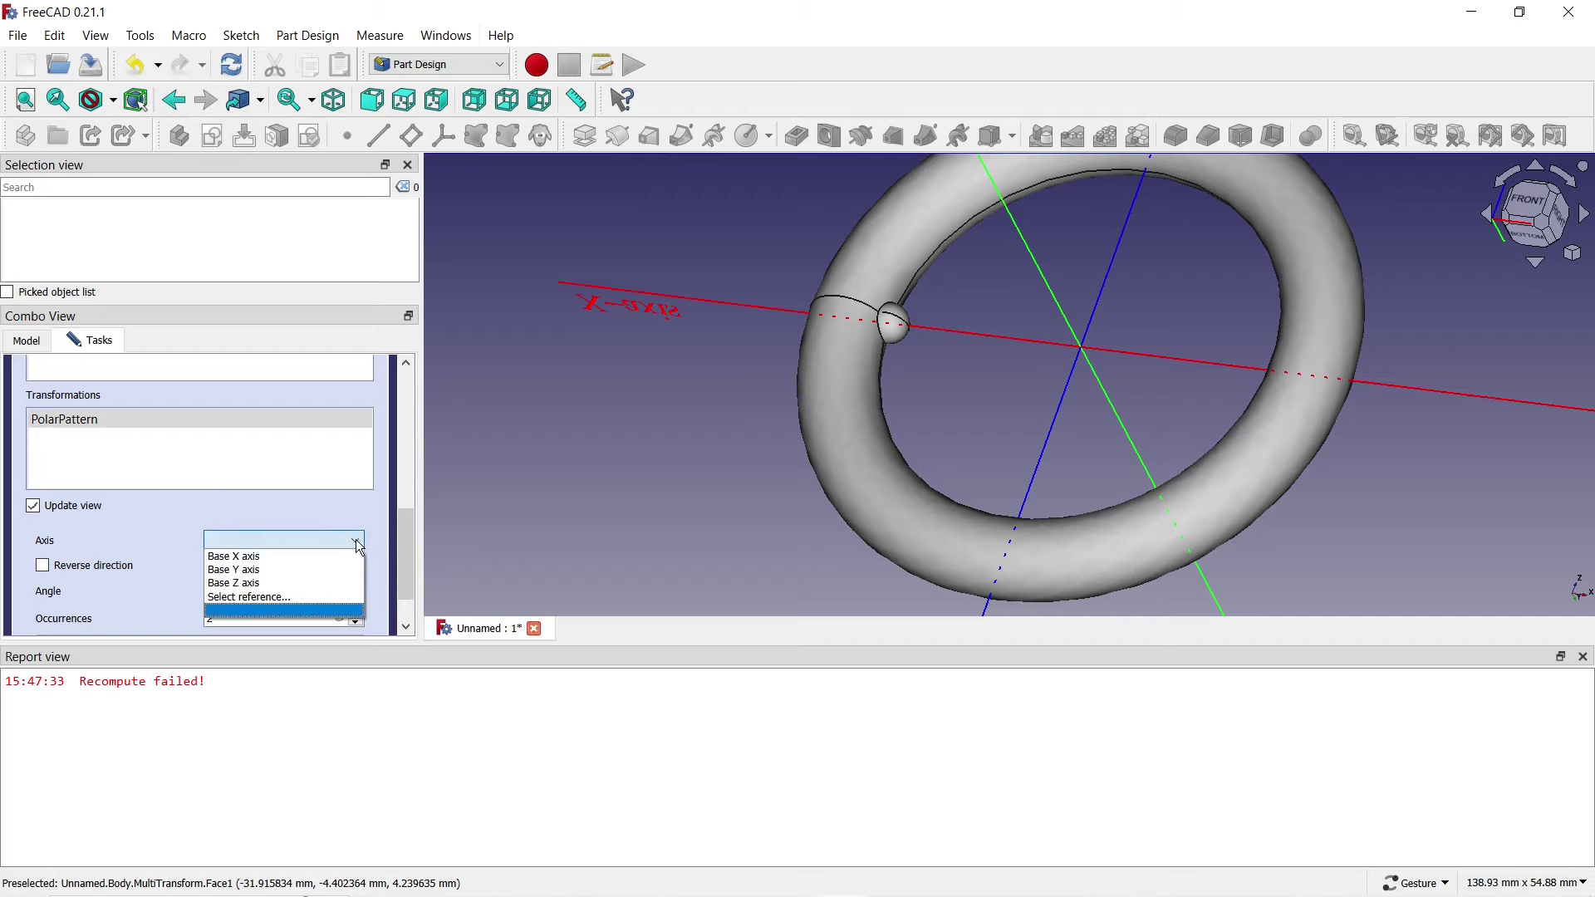
left_click(299, 596)
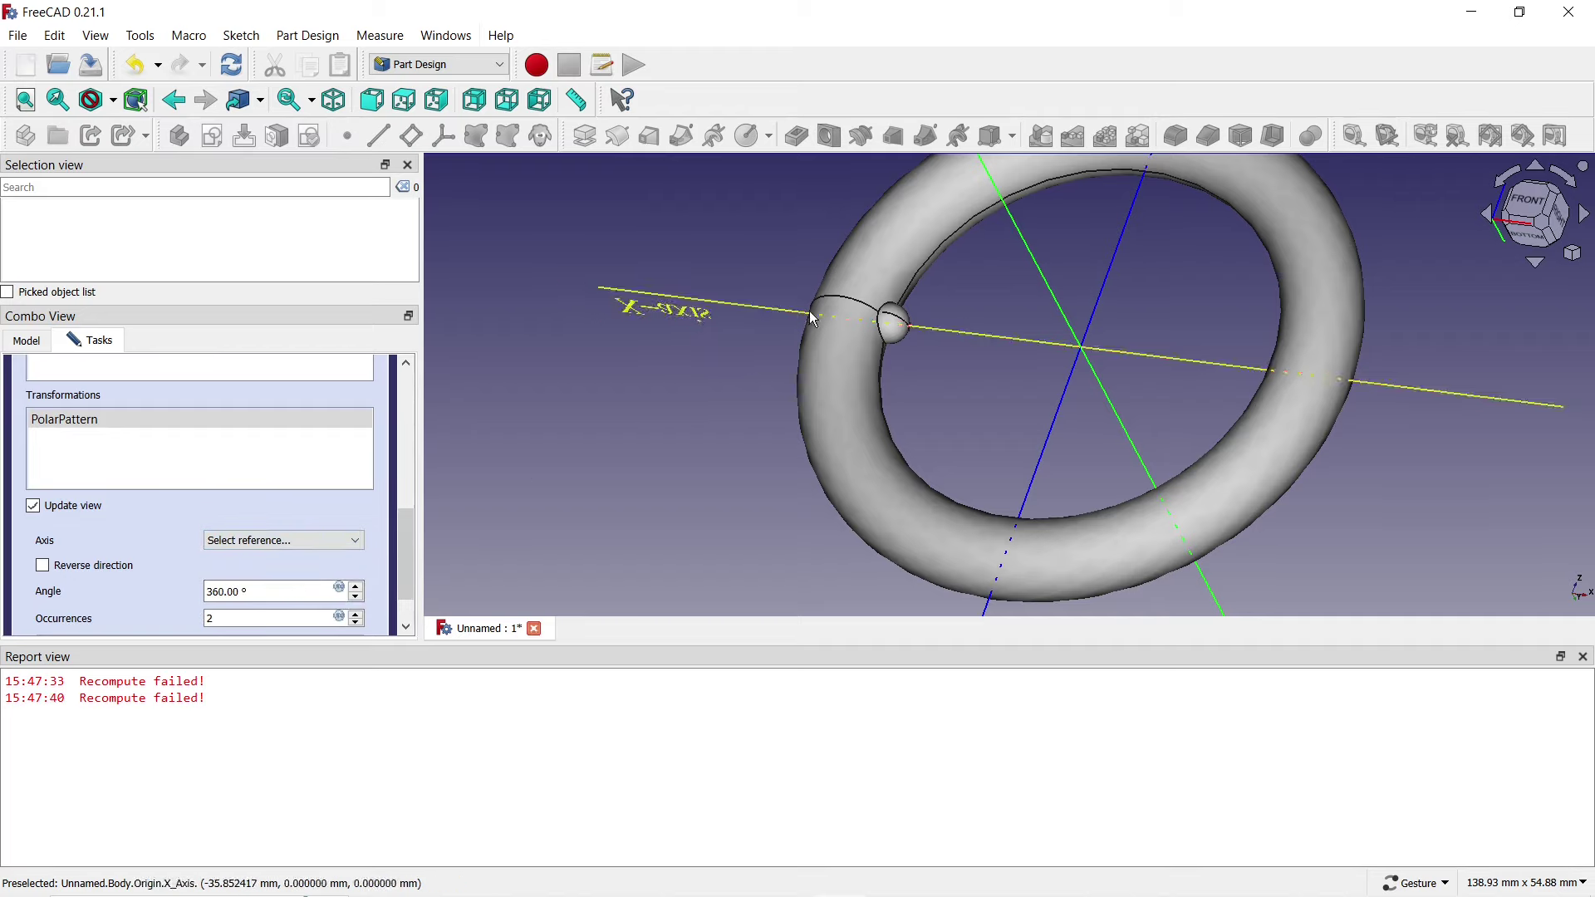
left_click(844, 302)
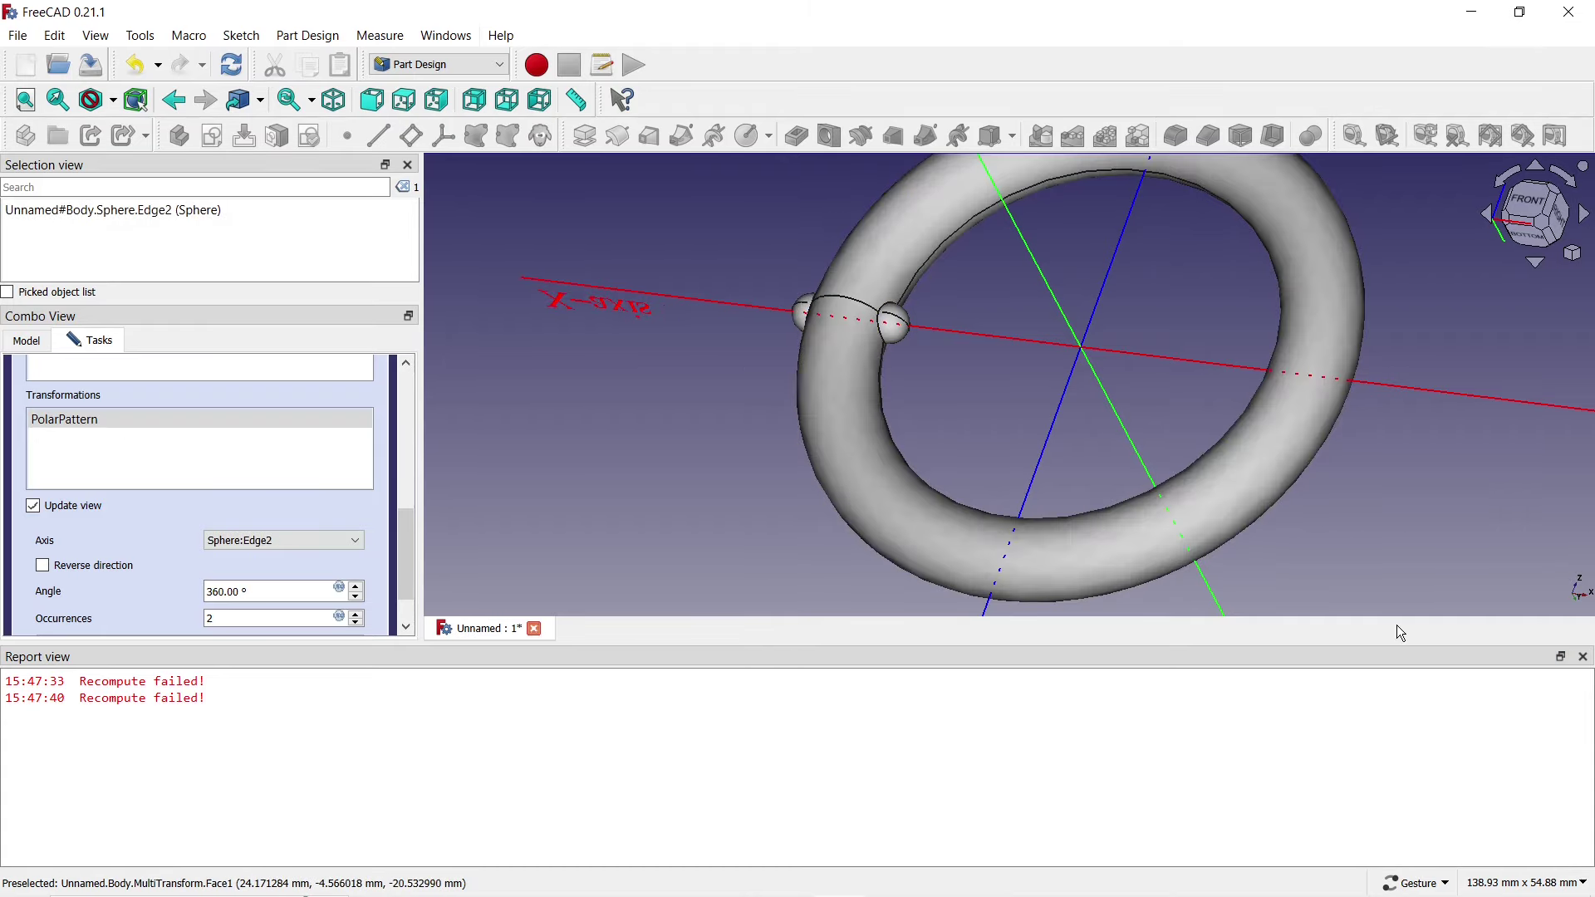
left_click(1584, 657)
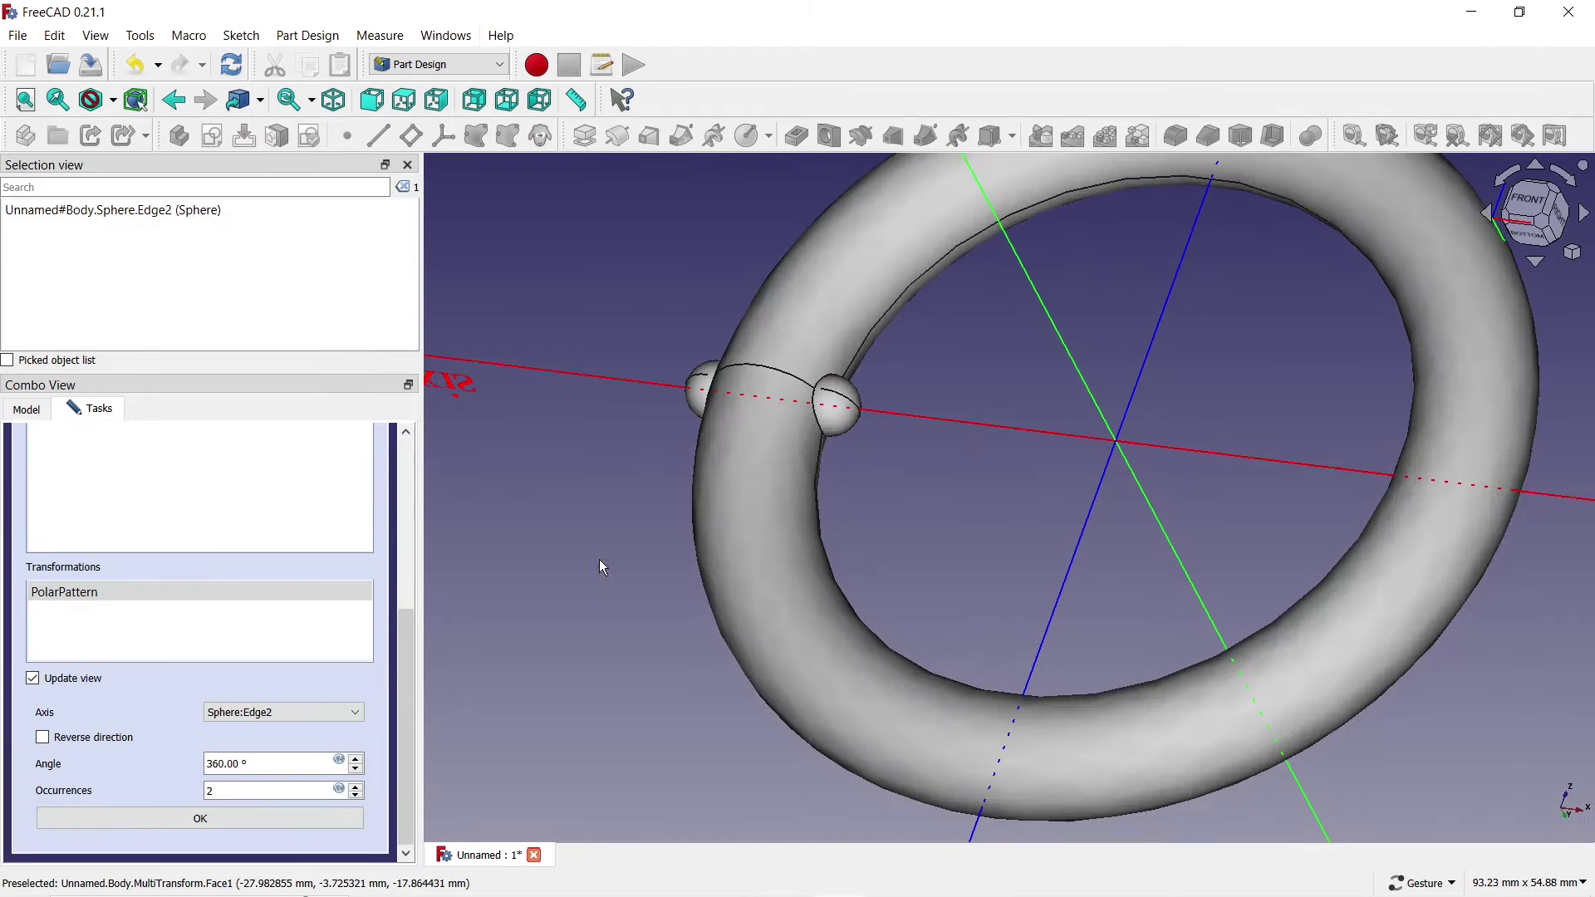
left_click(356, 786)
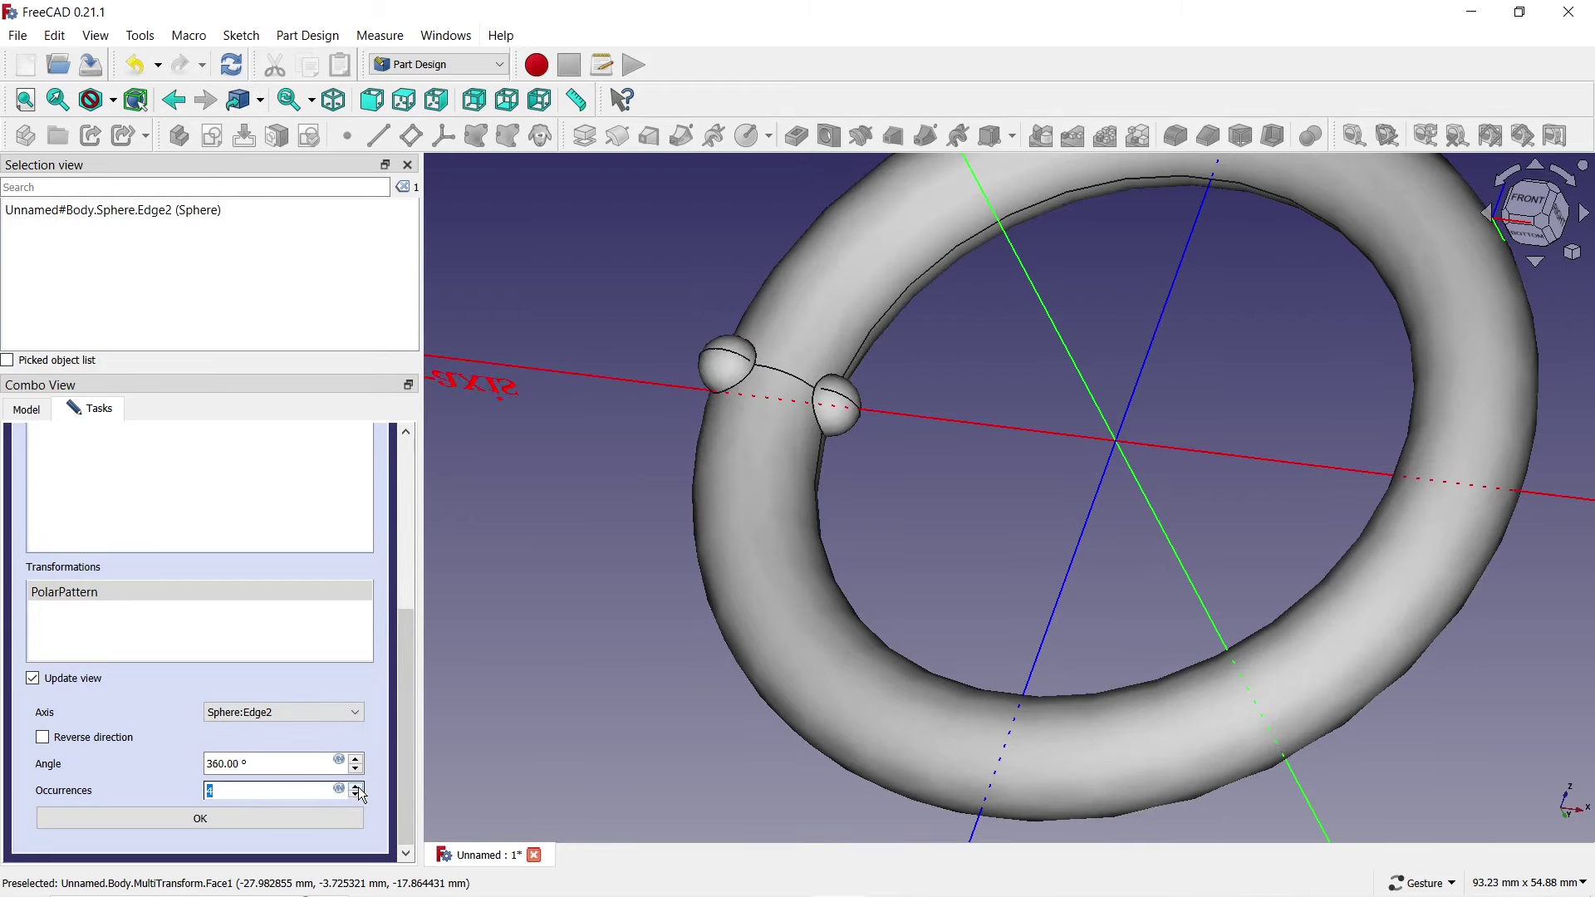
left_click(357, 787)
mouse_move(496, 750)
left_mouse_down()
mouse_move(582, 719)
mouse_move(641, 637)
mouse_move(614, 651)
left_mouse_up()
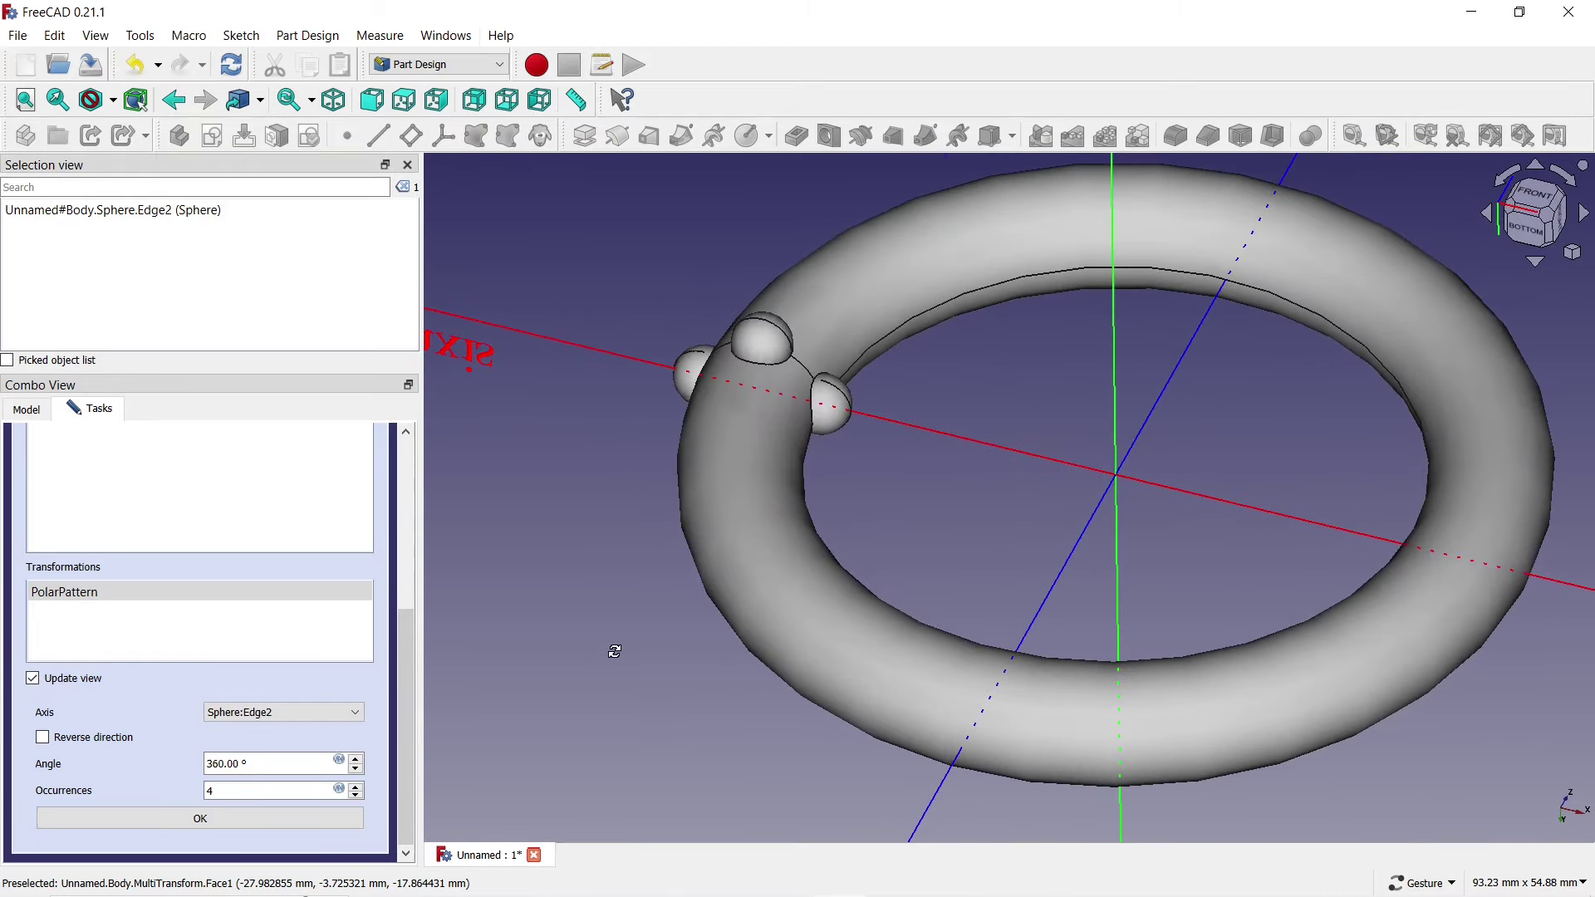
left_click(252, 820)
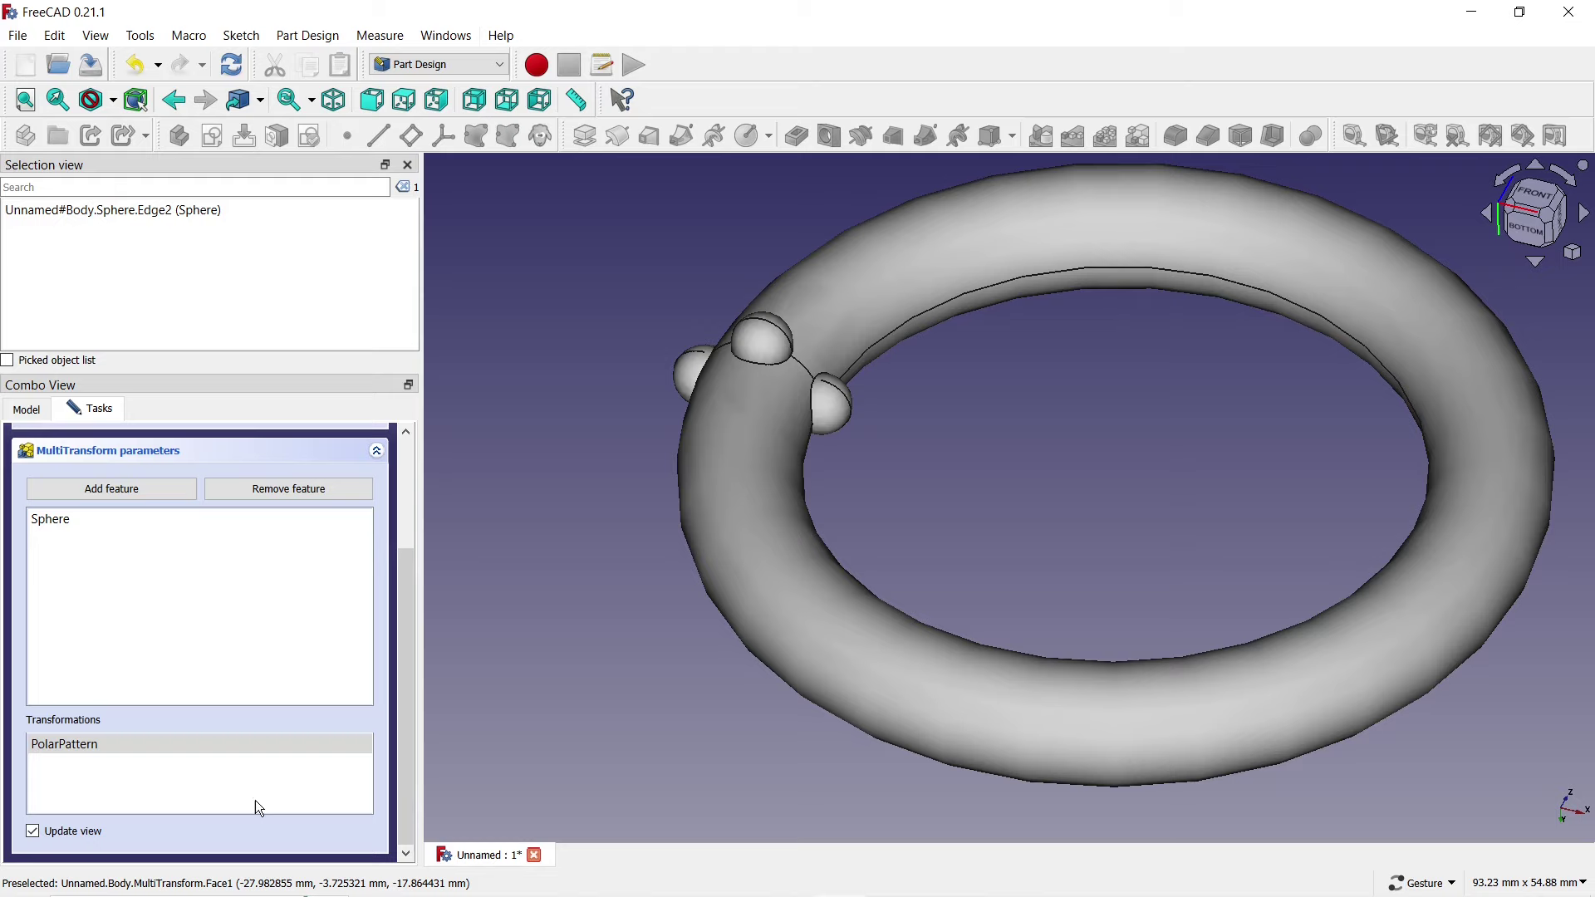
Add a second polar pattern using the base Y axis as its rotation axis.
right_click(103, 745)
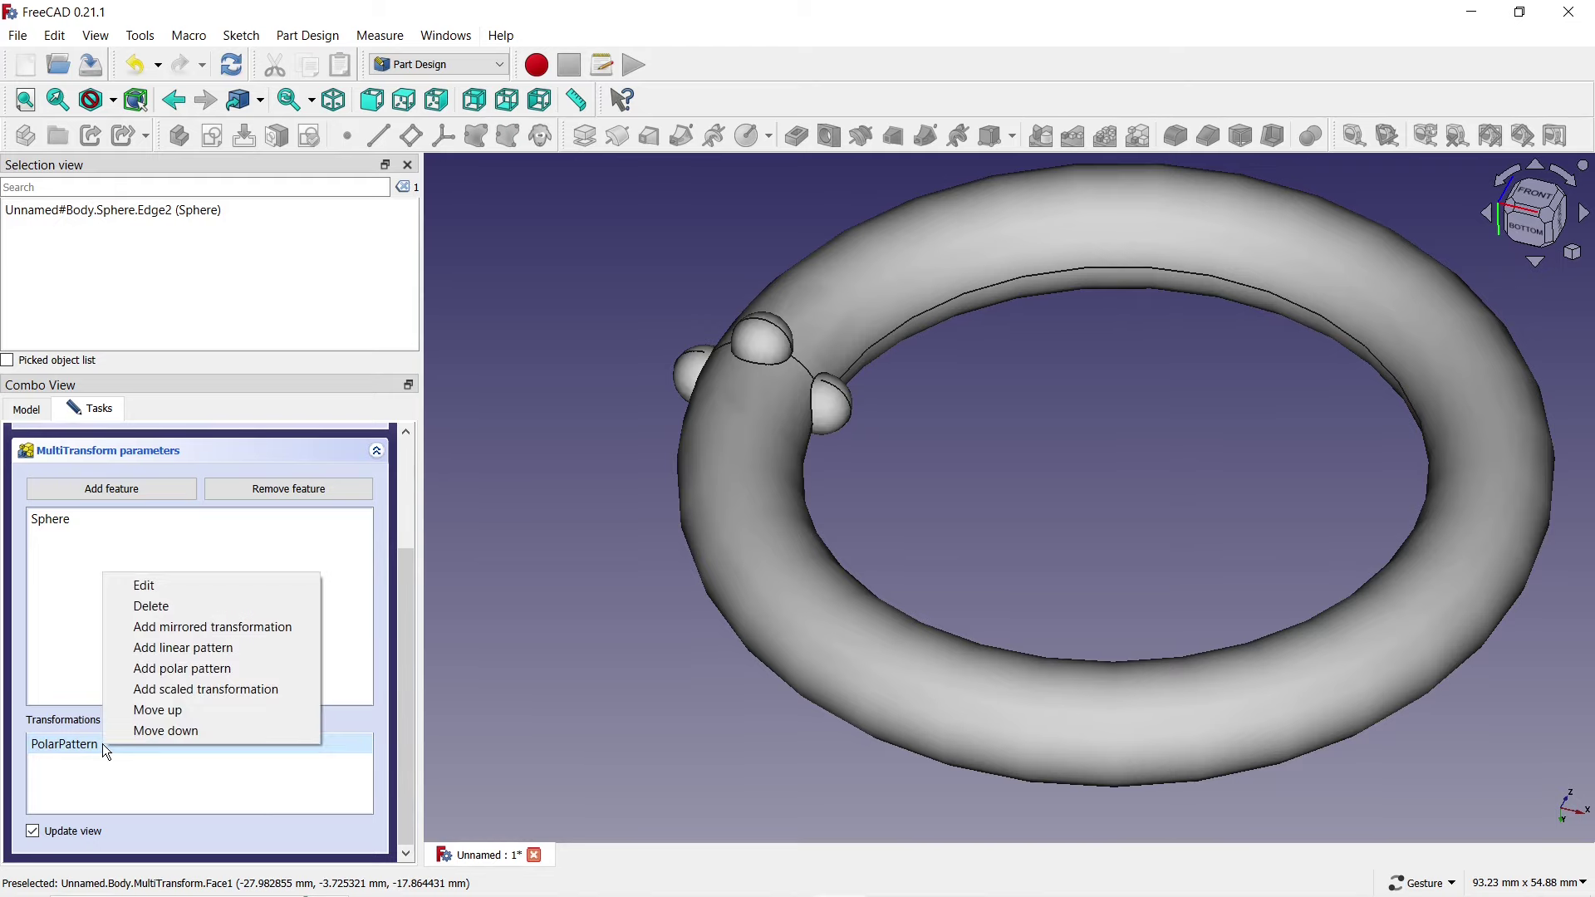
left_click(162, 669)
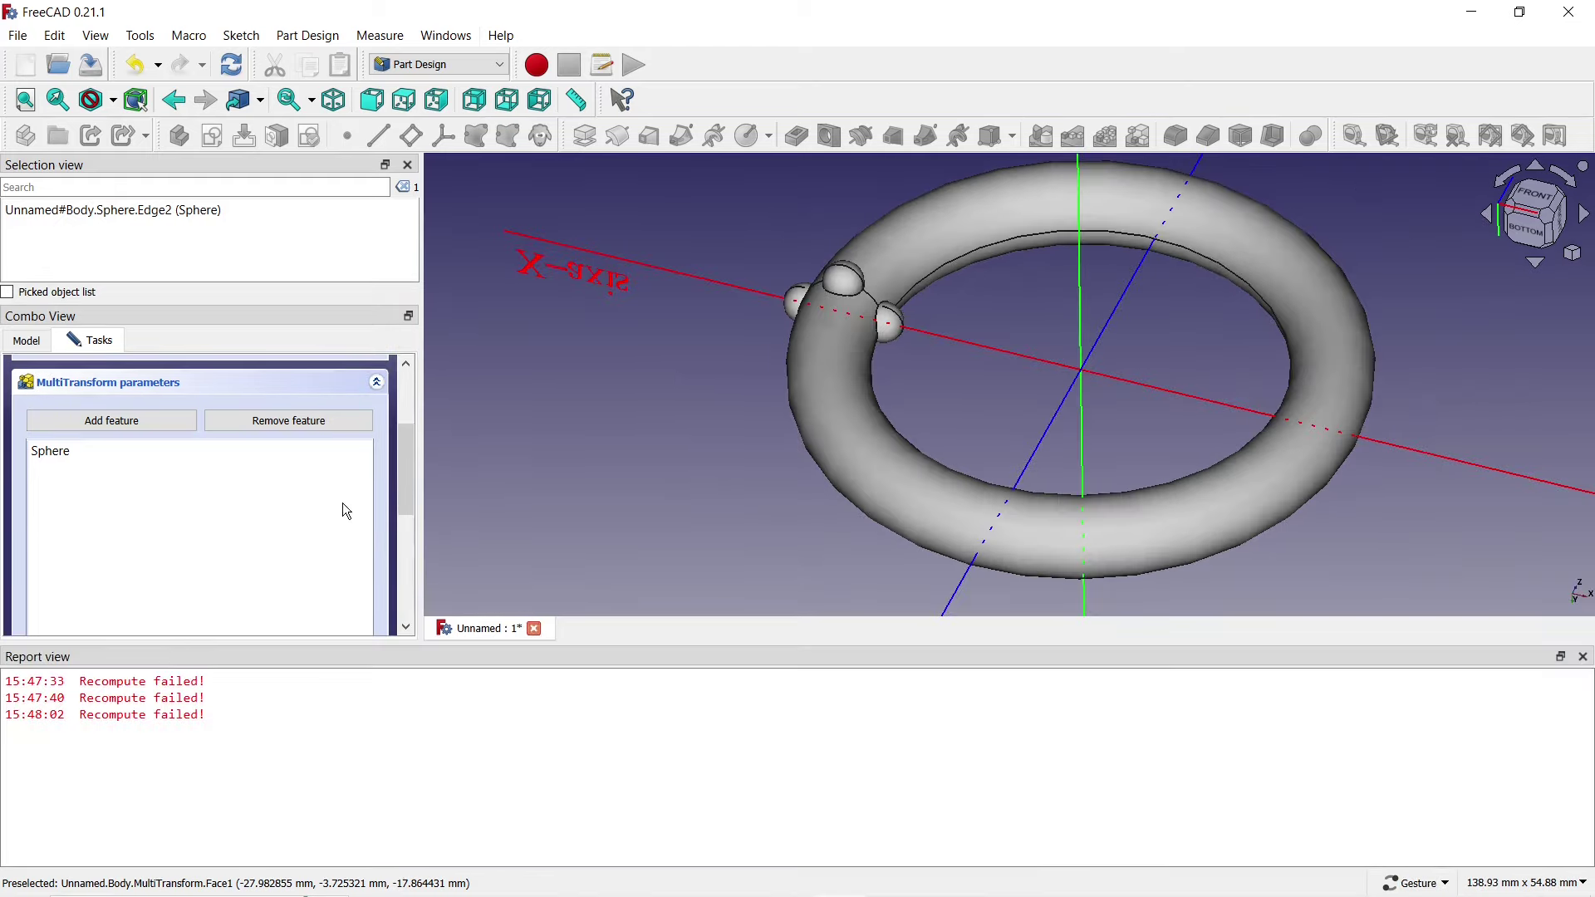
left_click_drag(404, 458, 413, 542)
left_click(355, 567)
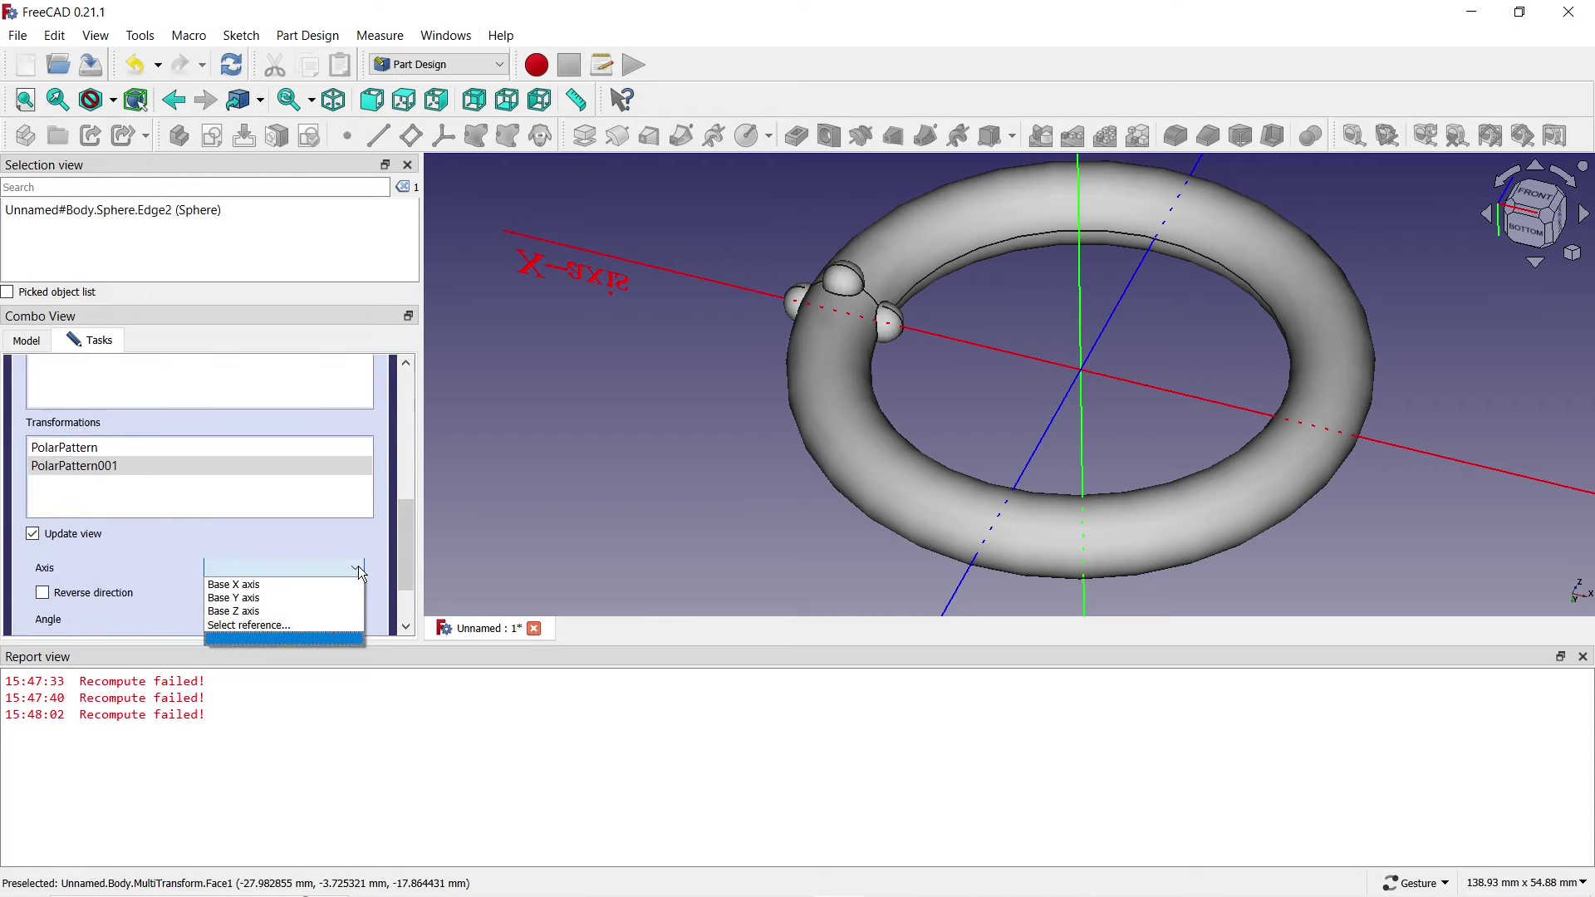
left_click(306, 623)
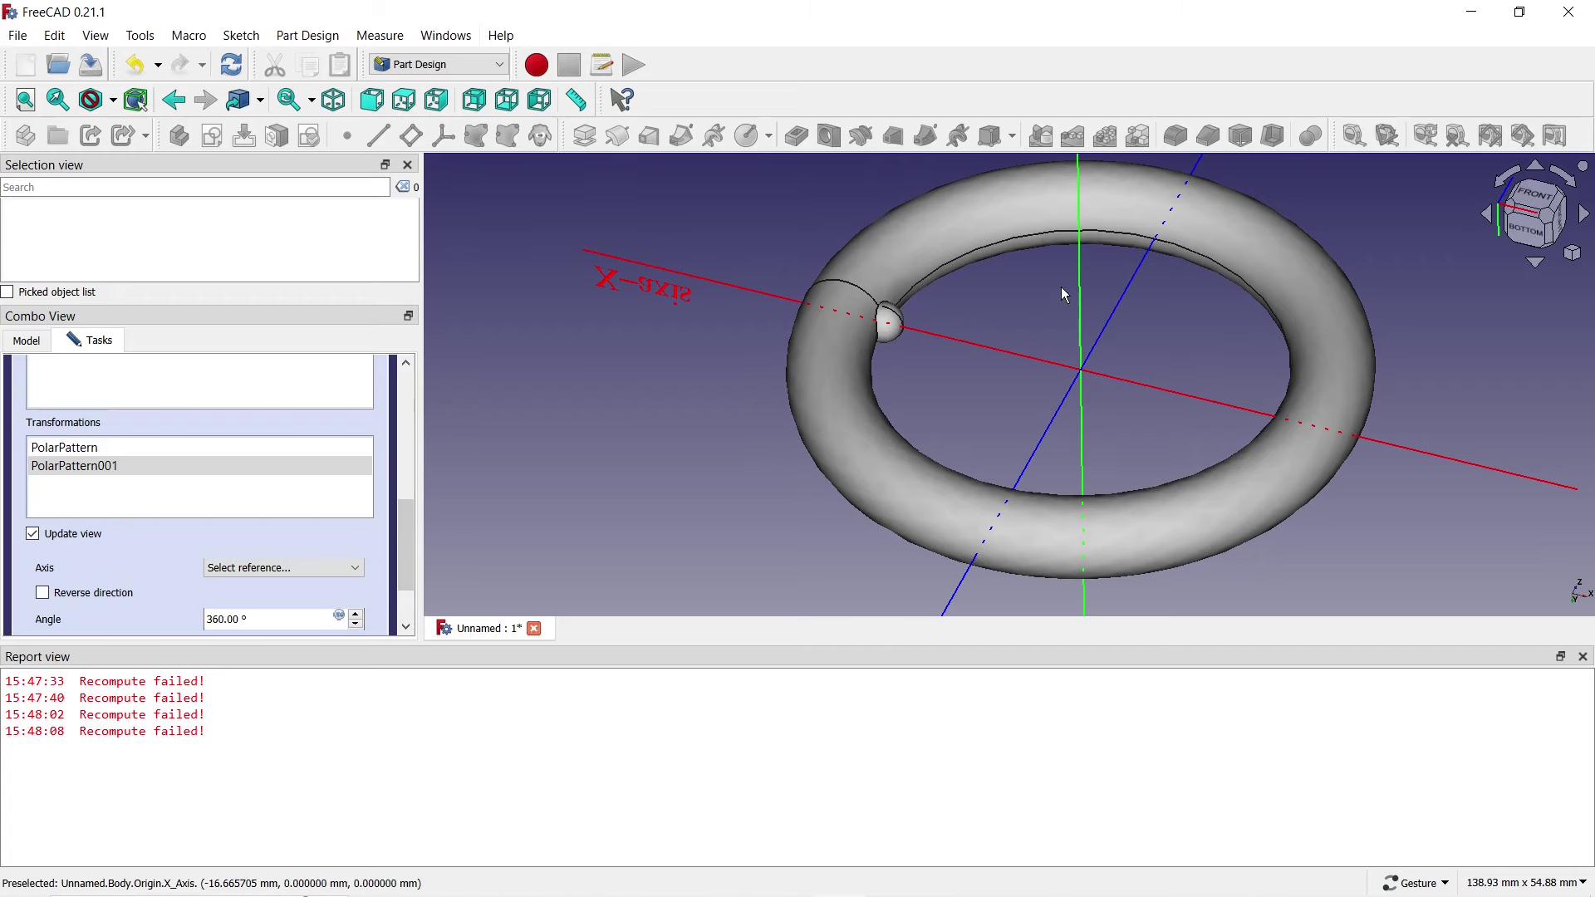
left_click_drag(972, 377, 1162, 486)
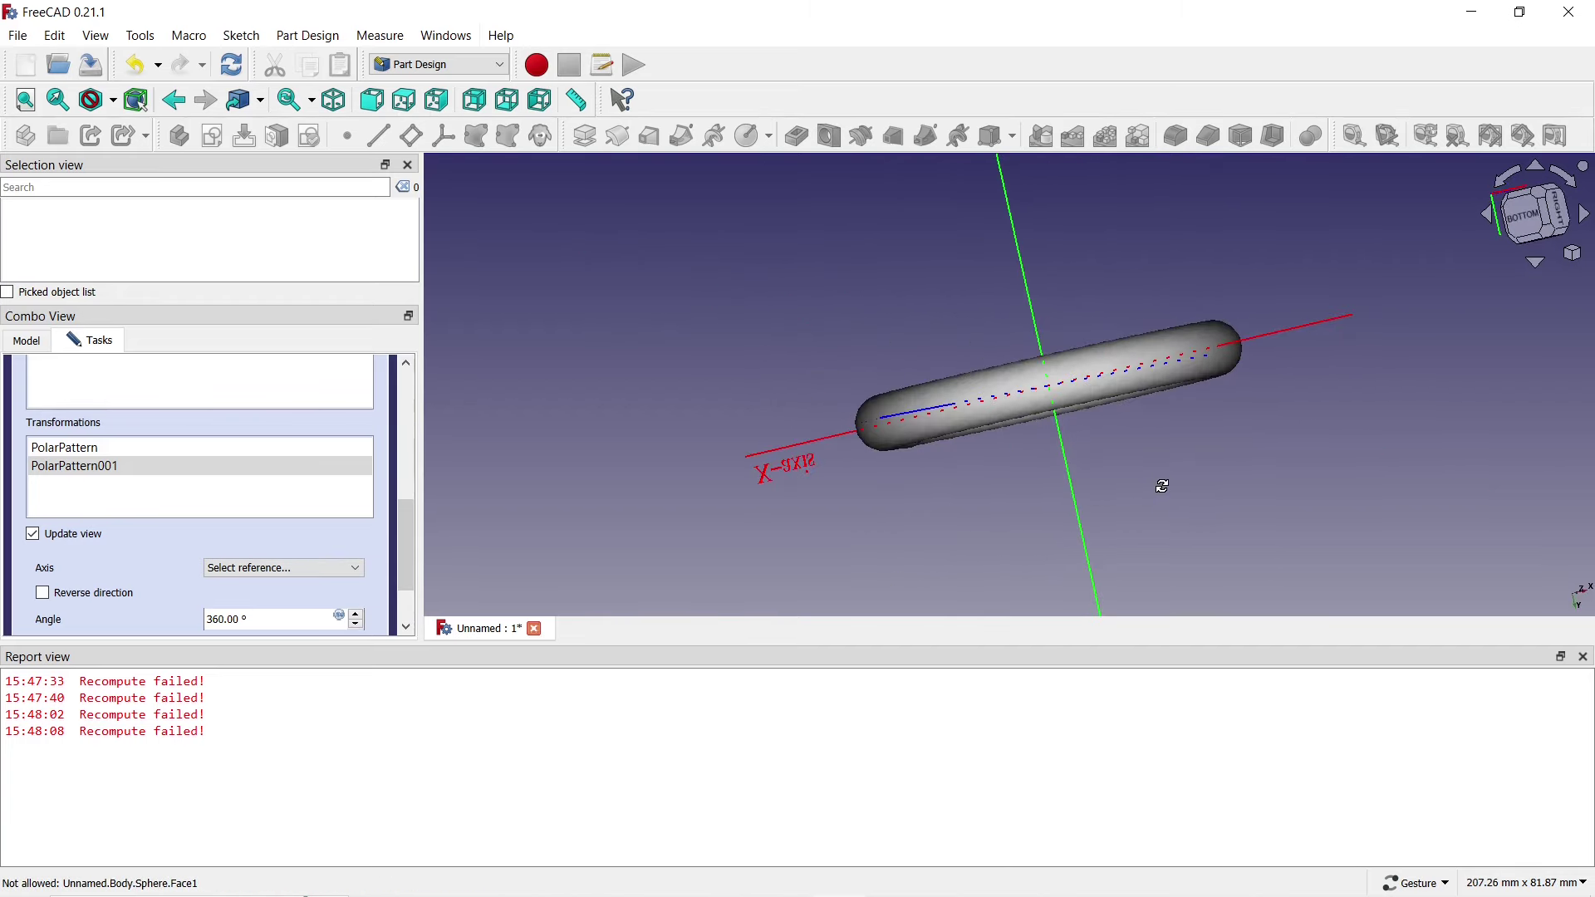
left_click(1030, 304)
left_click_drag(883, 249, 925, 349)
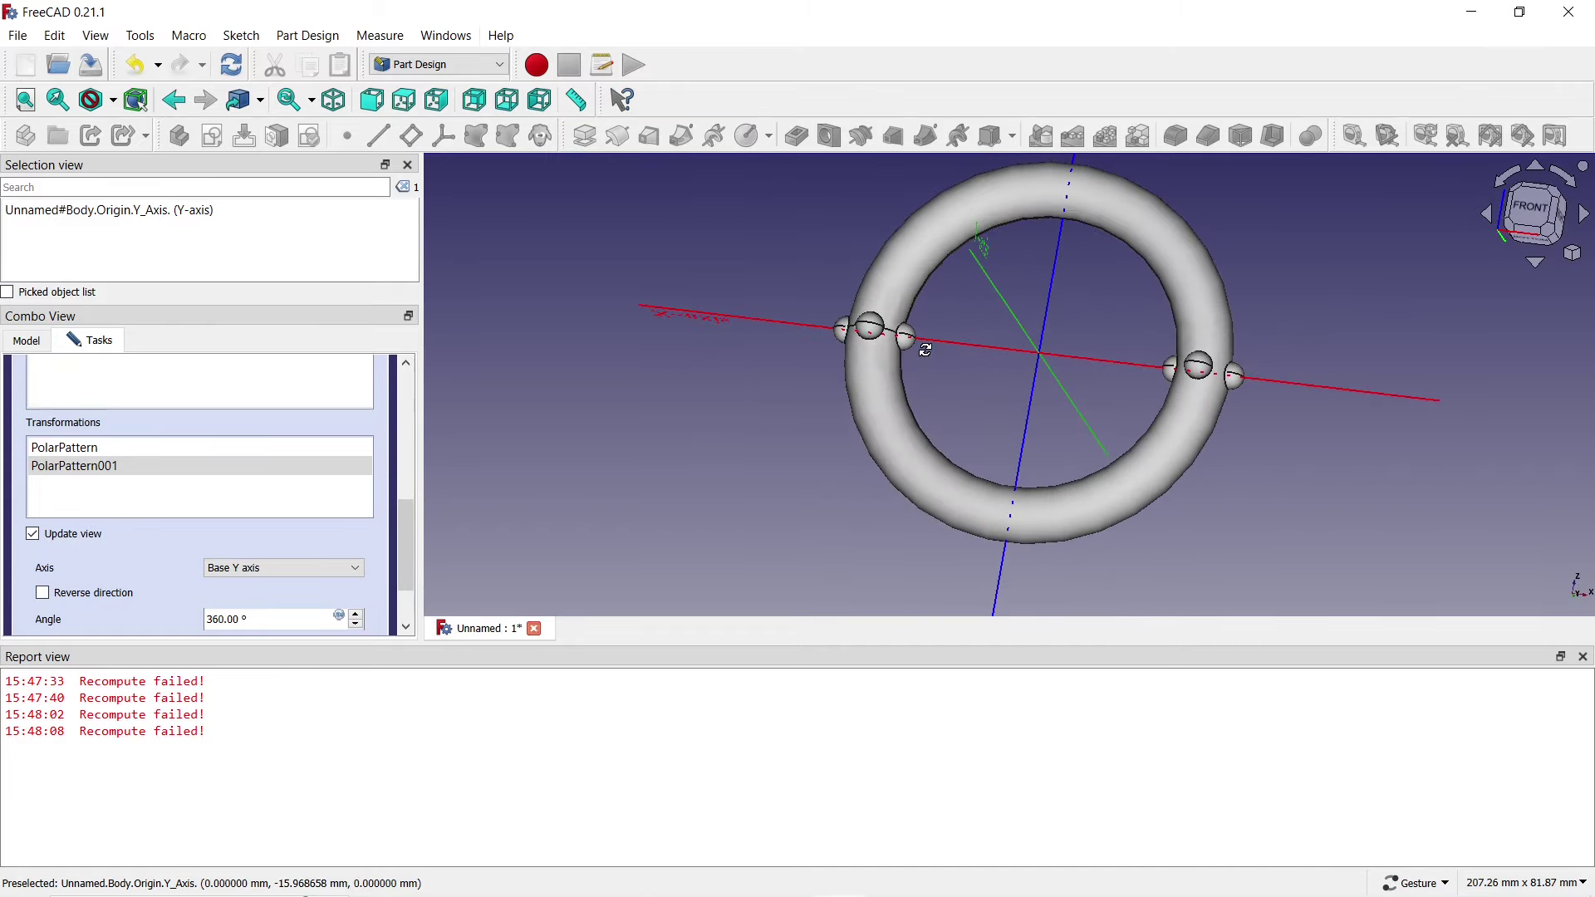
Raise the second polar pattern's occurrences to 19.
left_click(1582, 656)
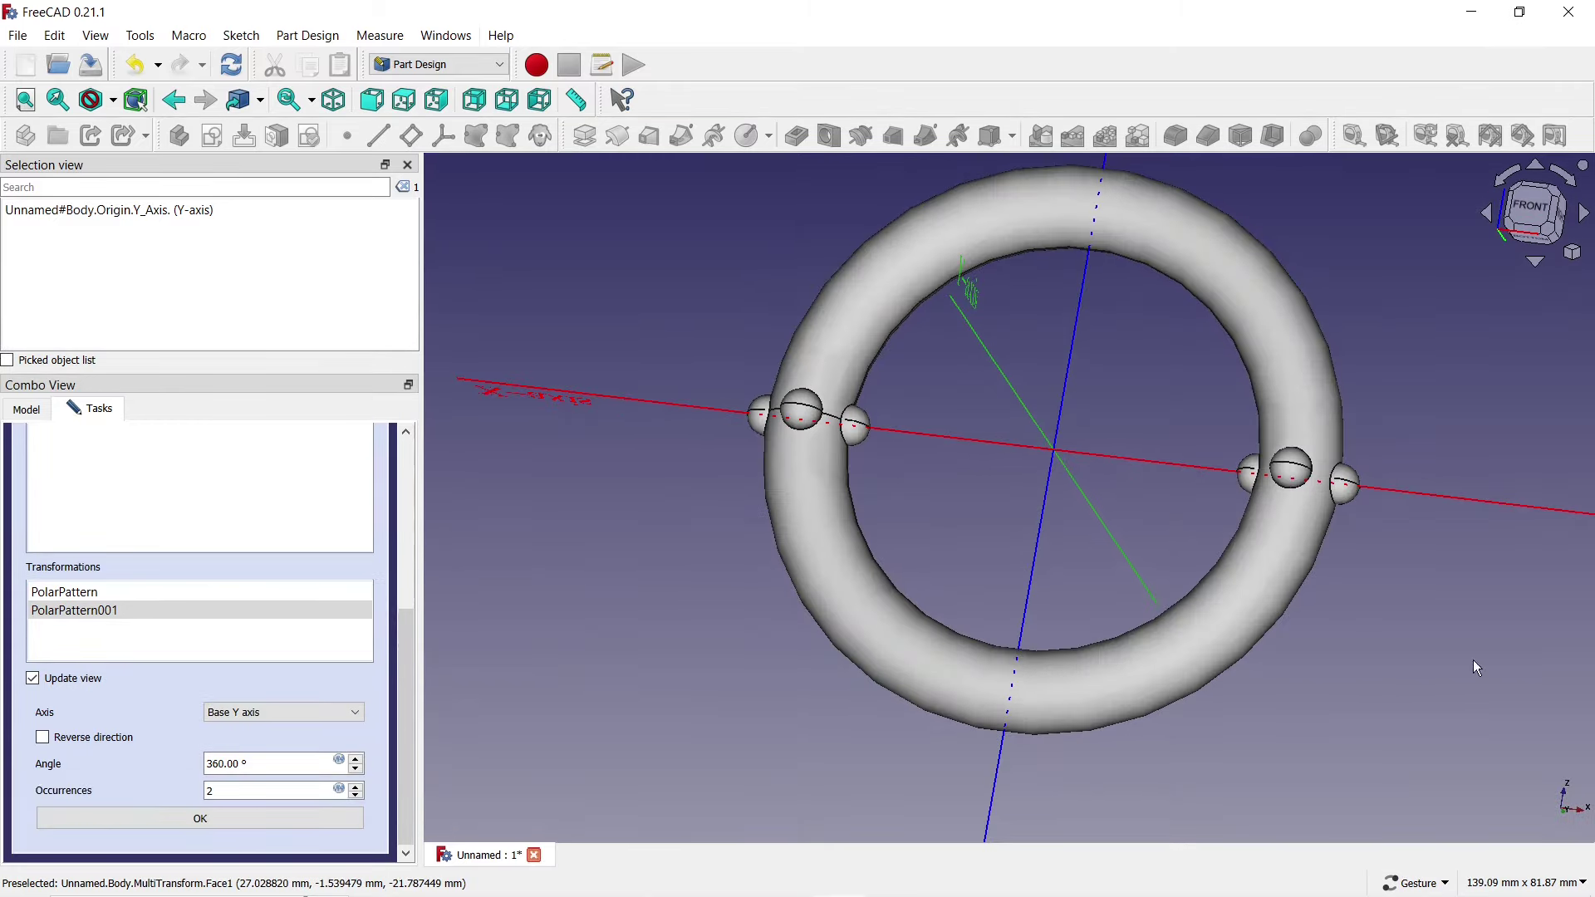
left_click(362, 789)
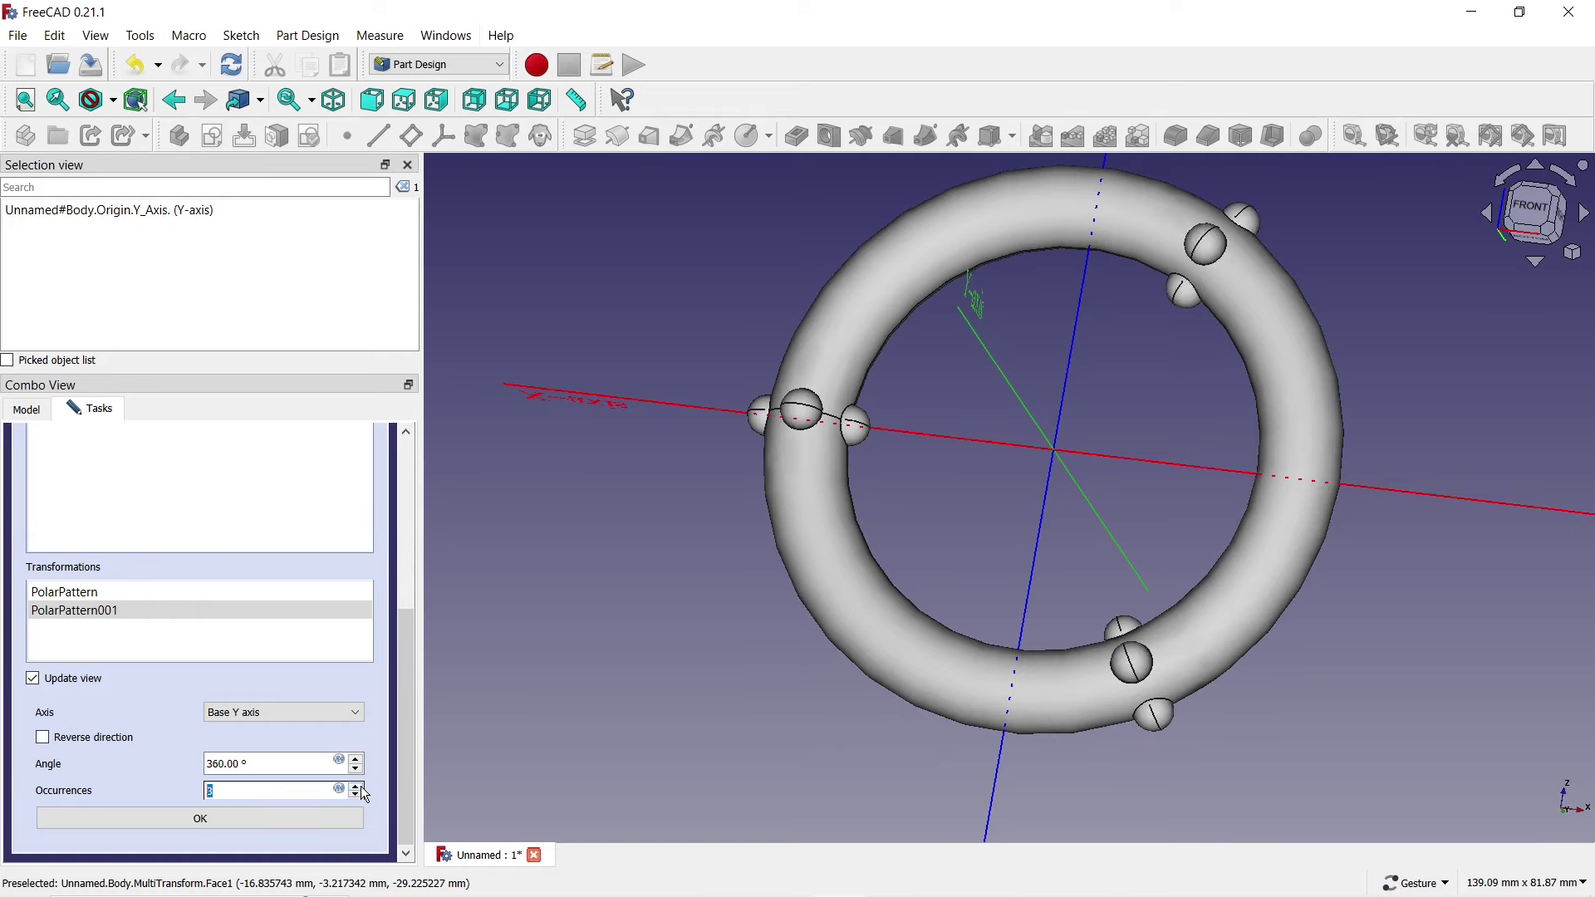
left_click(363, 789)
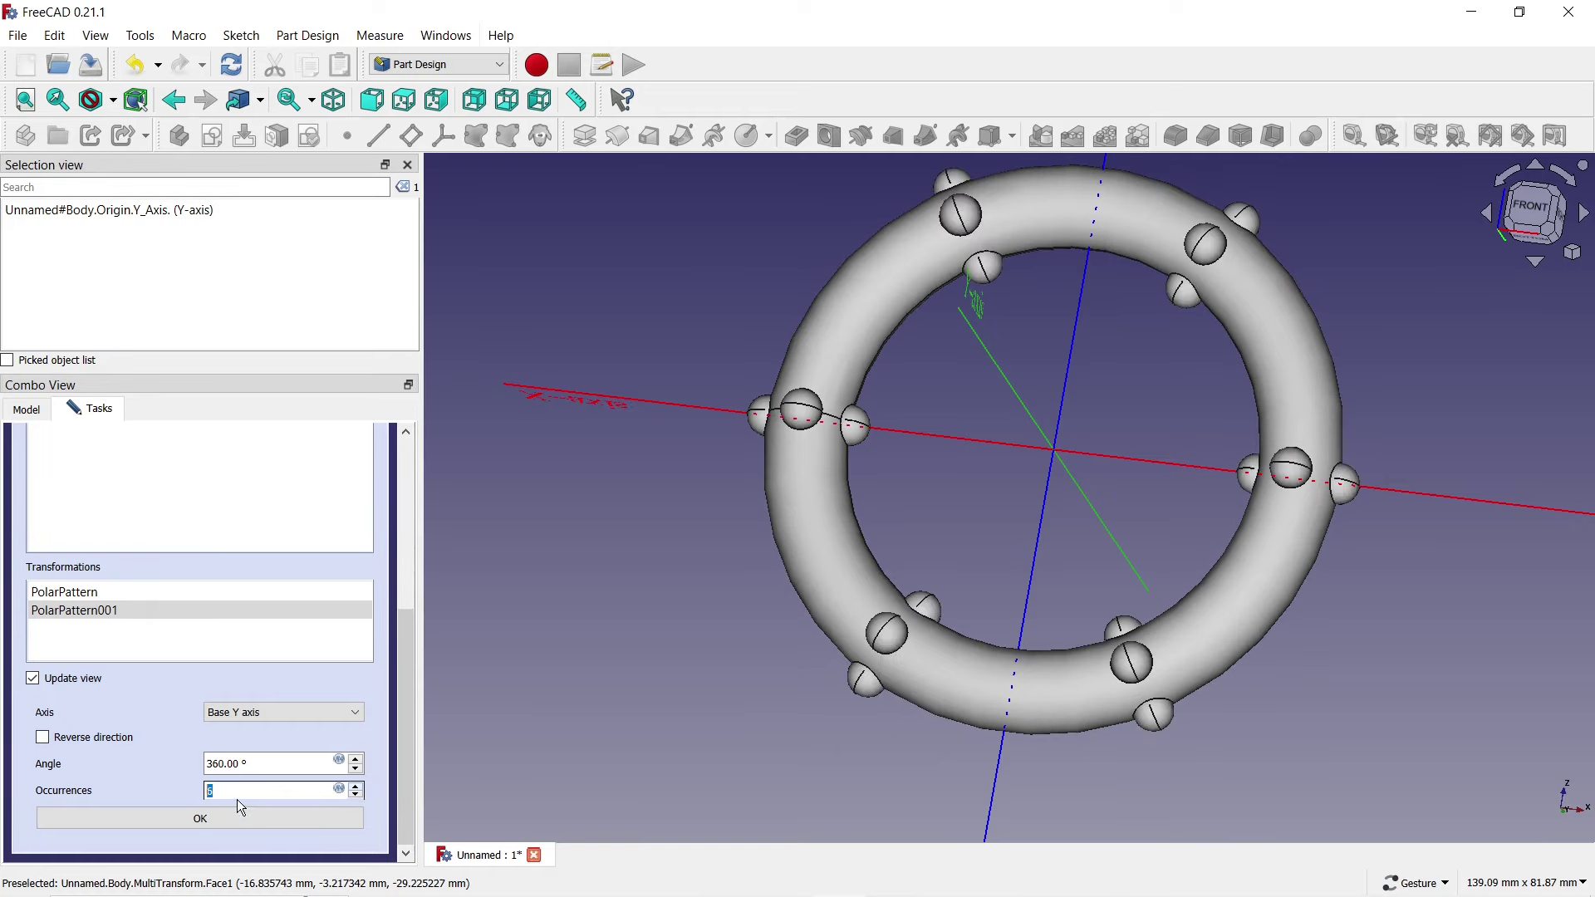
type("15")
left_click(361, 789)
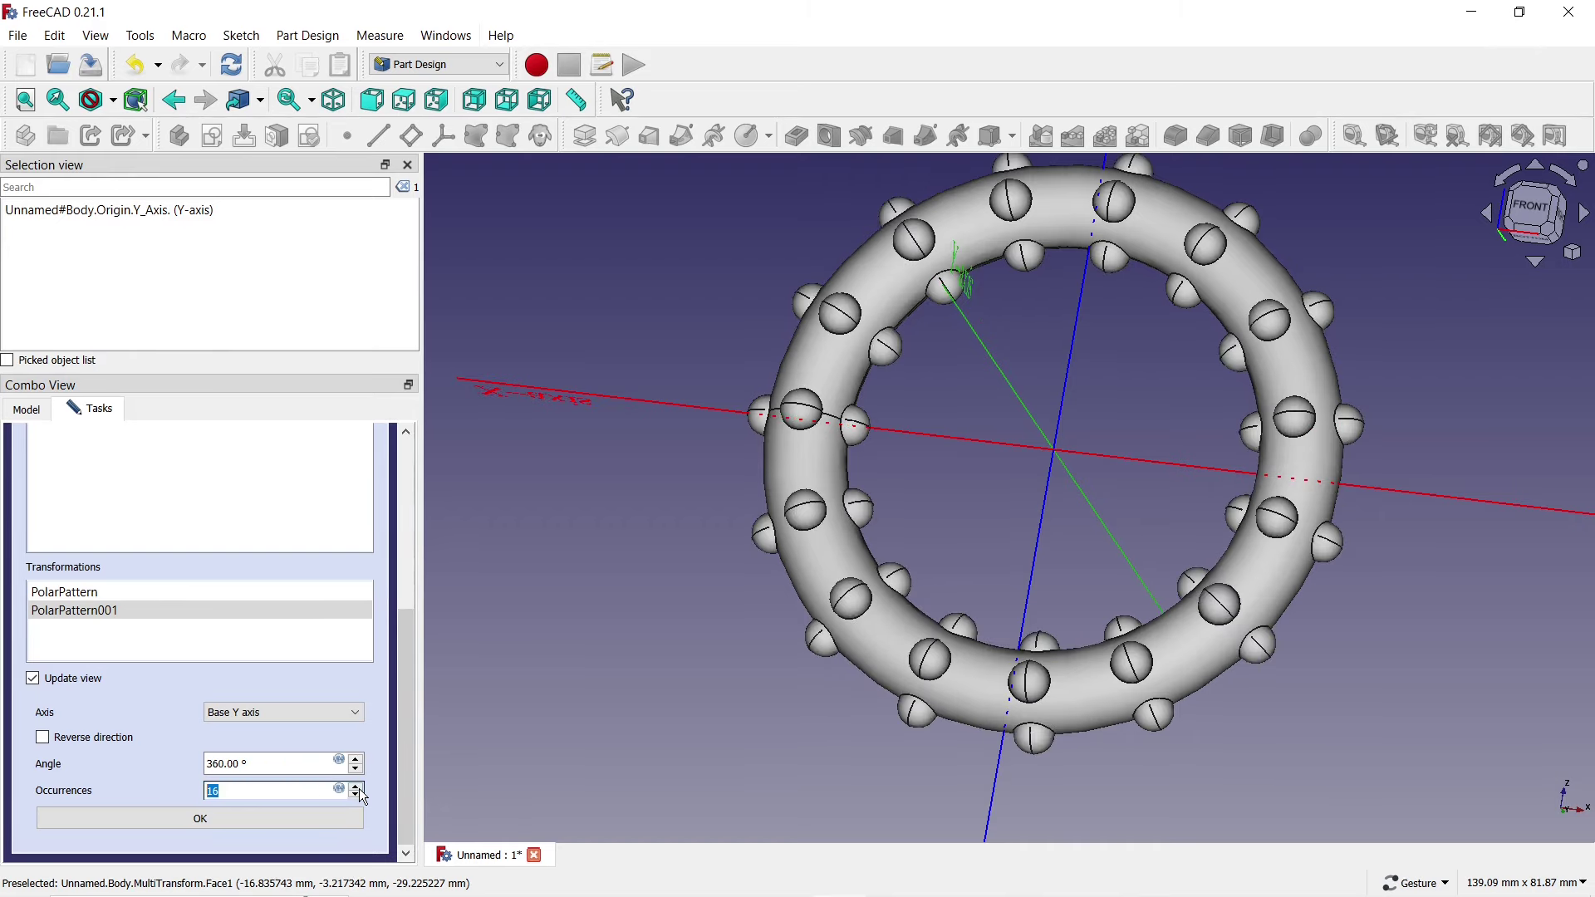
left_click(361, 785)
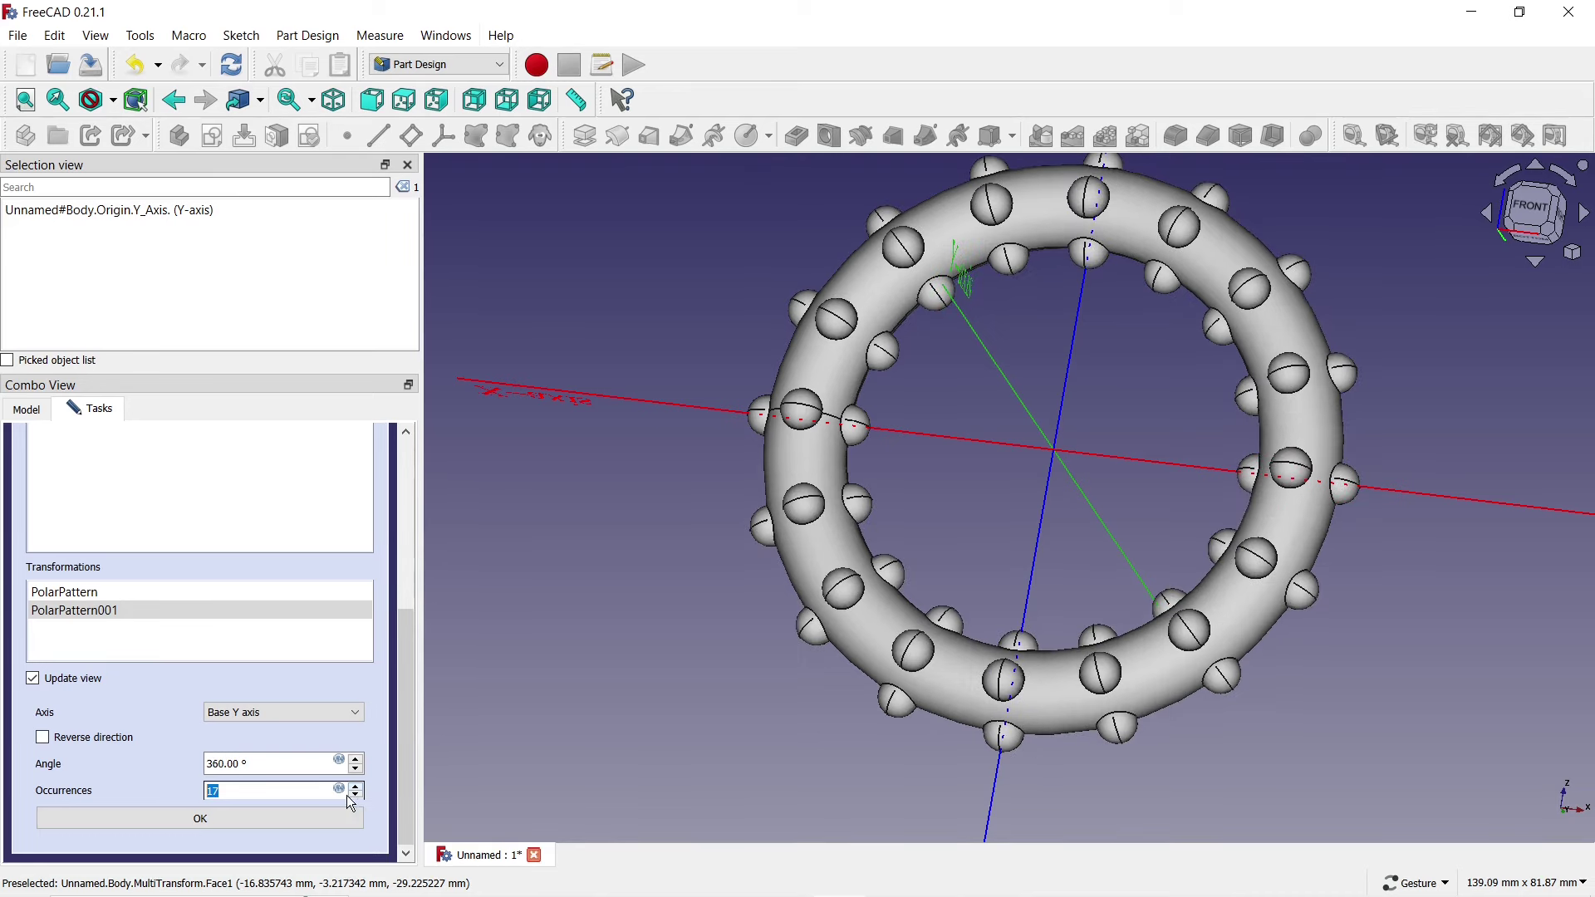
left_click(356, 785)
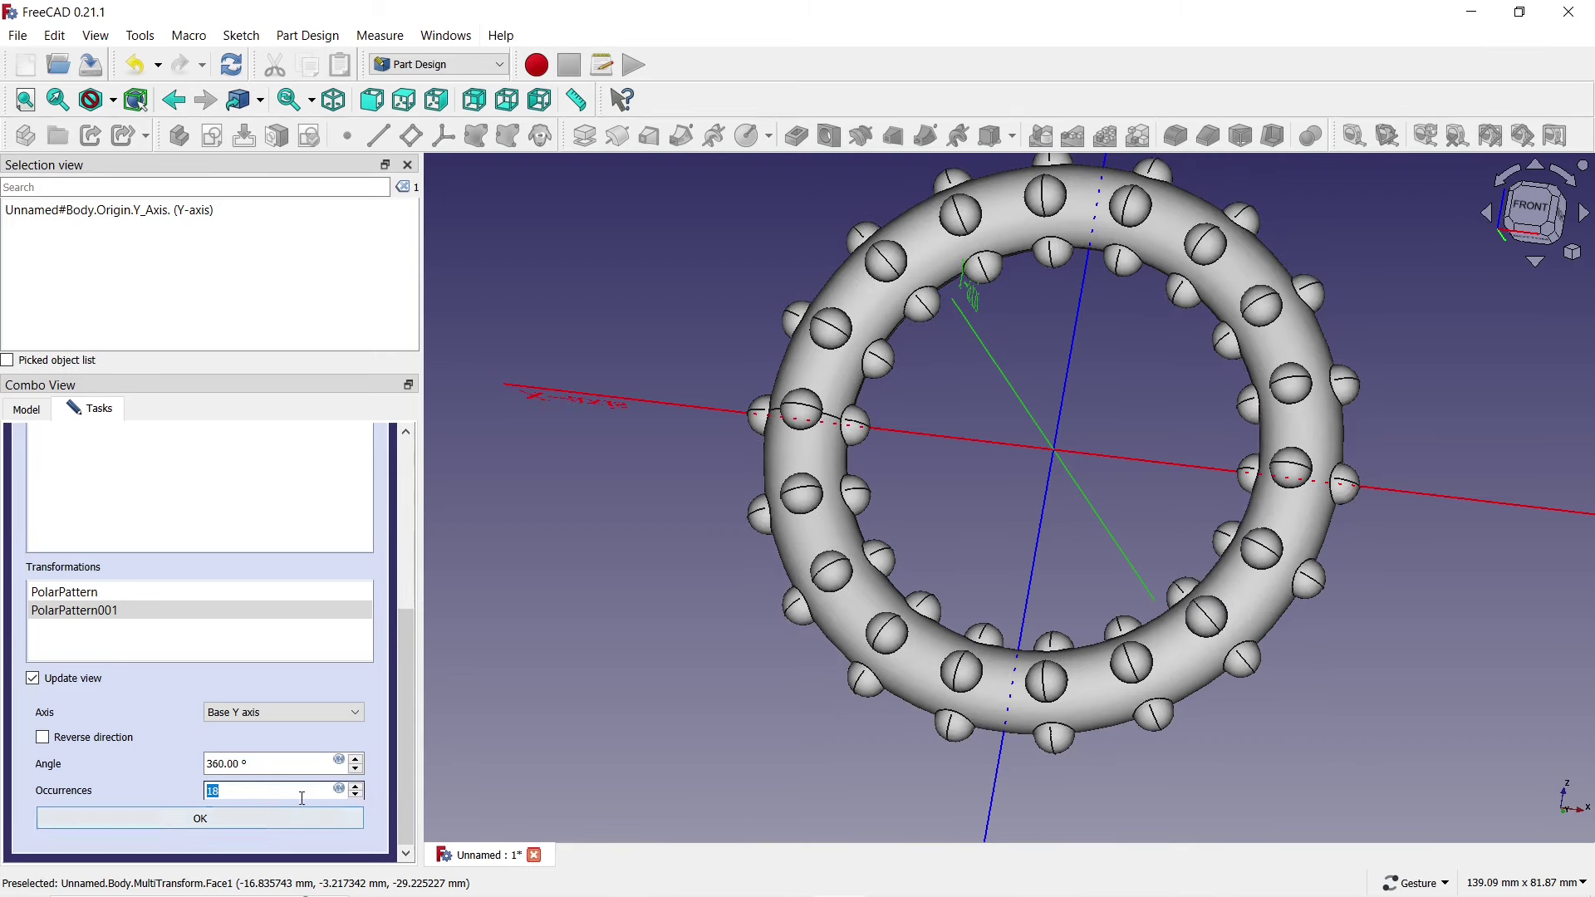
left_click(359, 791)
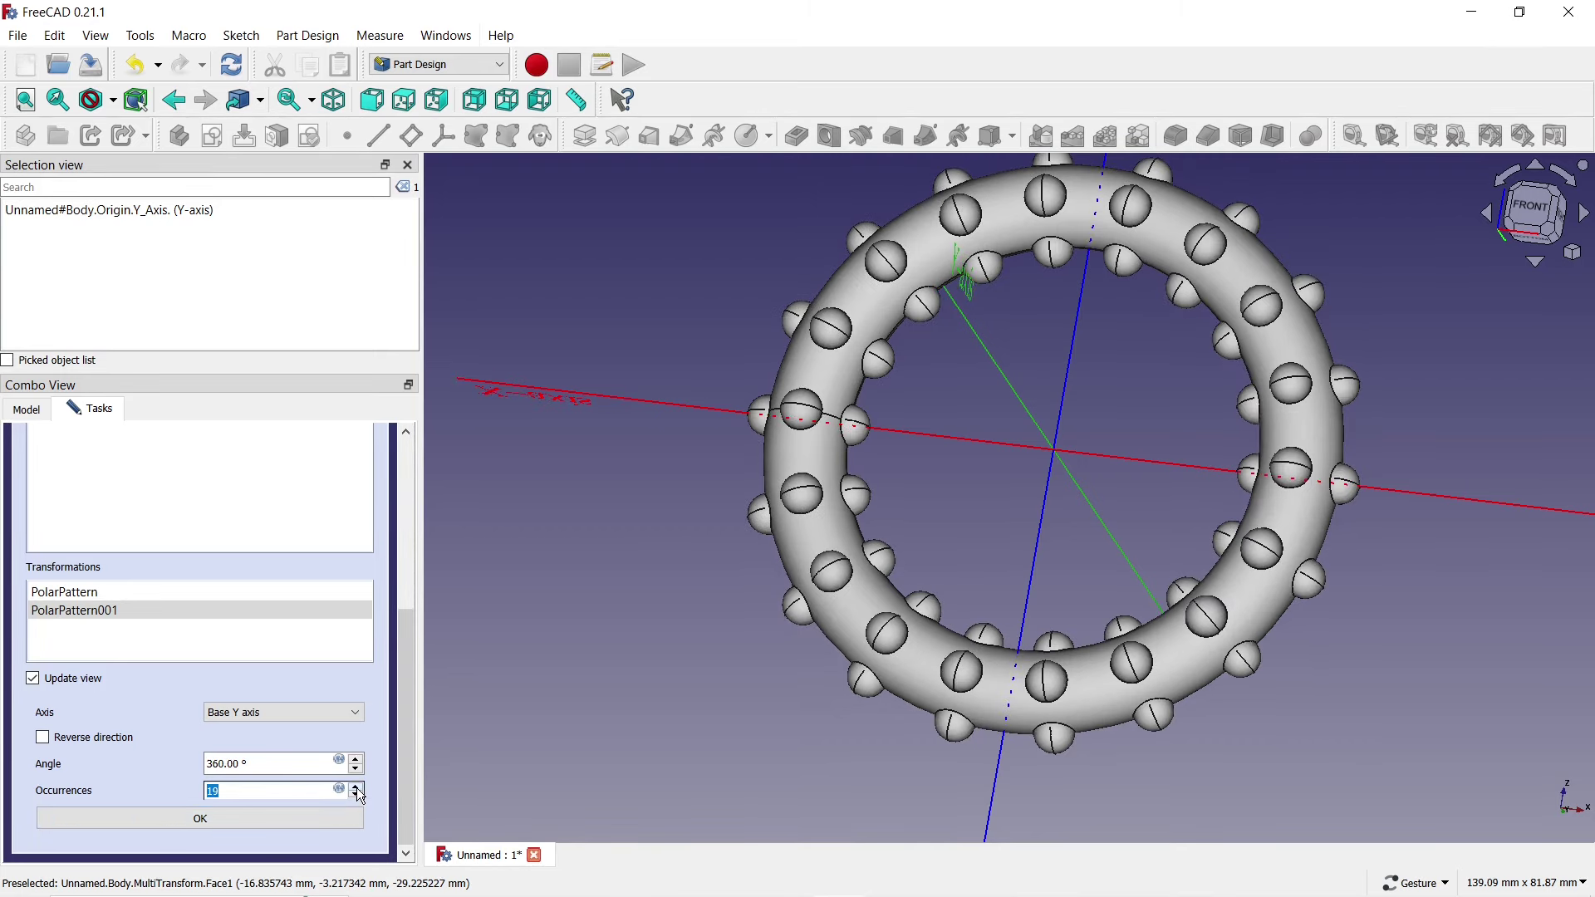
Confirm the second polar pattern and finish the MultiTransform.
left_click(218, 818)
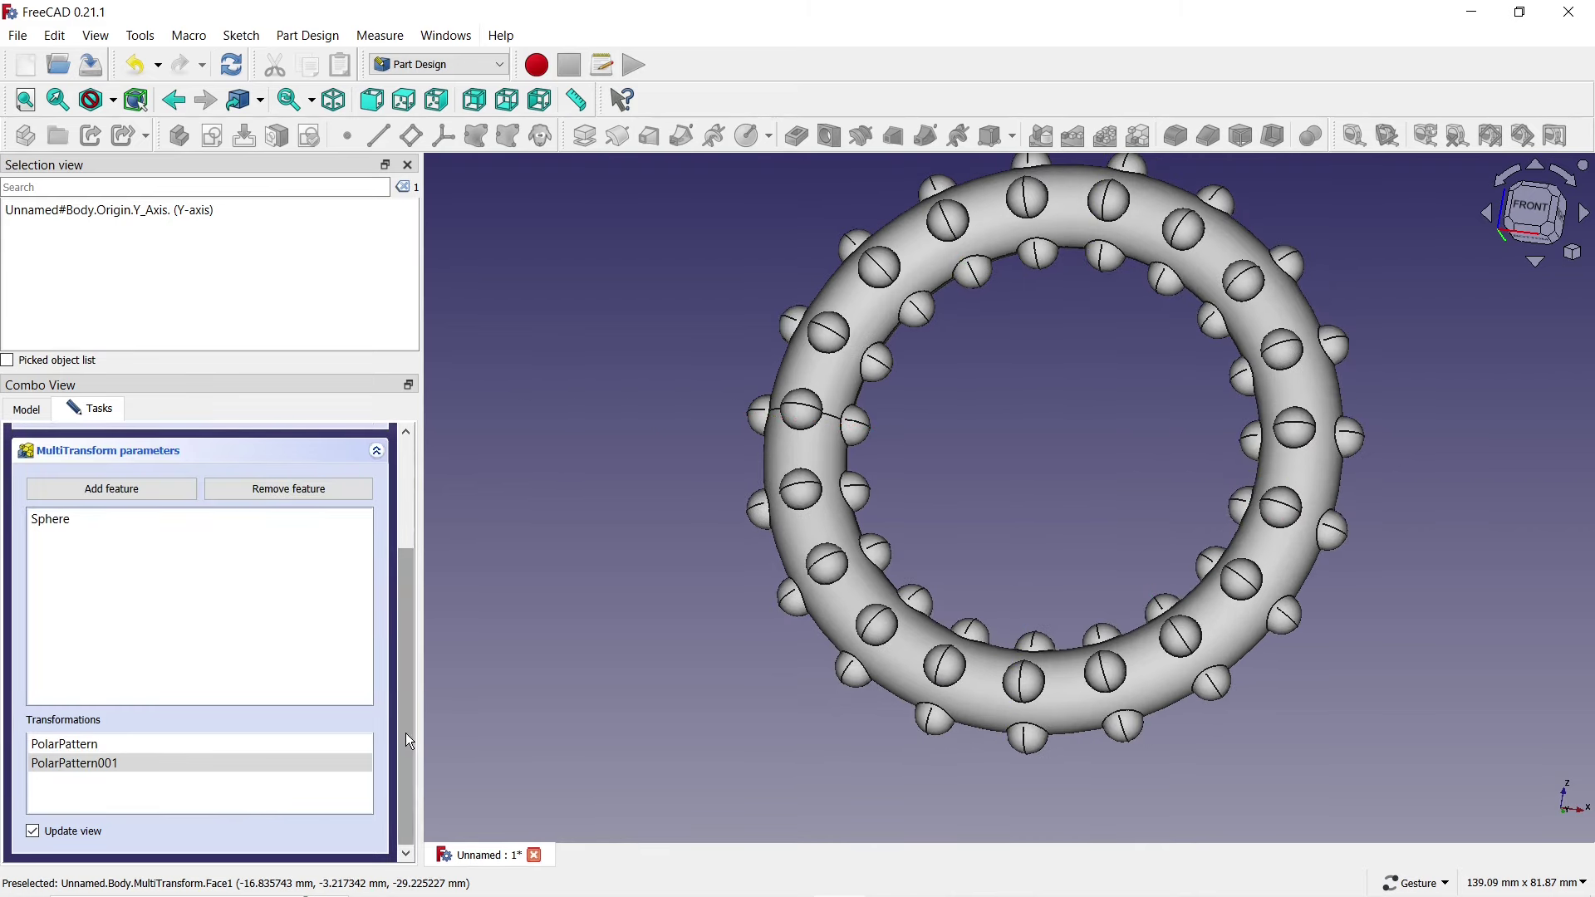
scroll(409, 741, "up", 3)
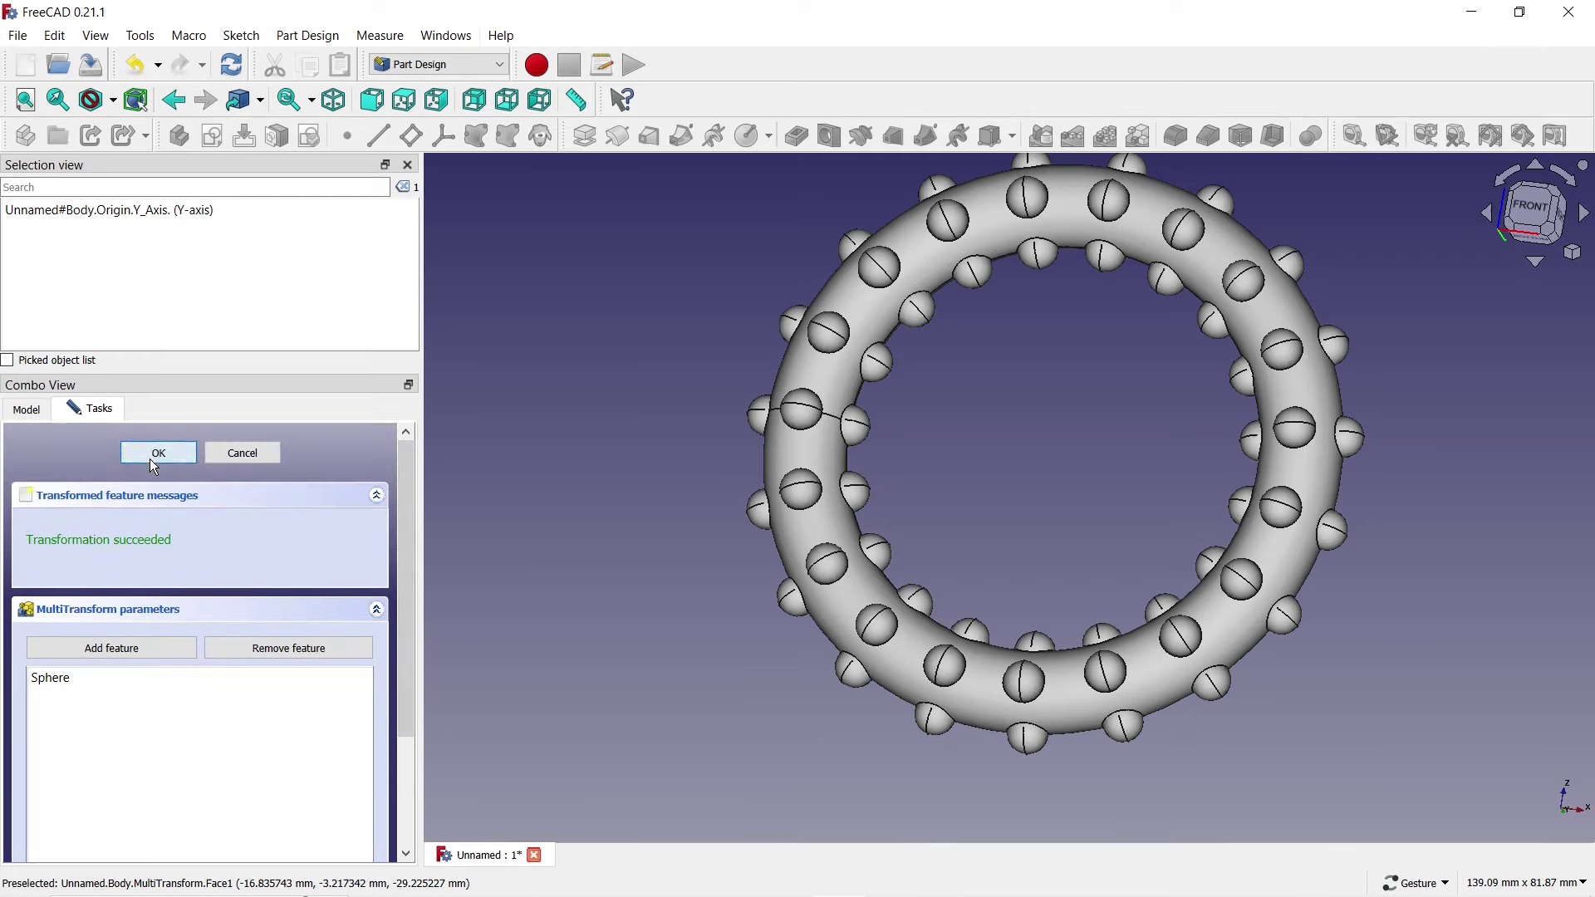
key("Return")
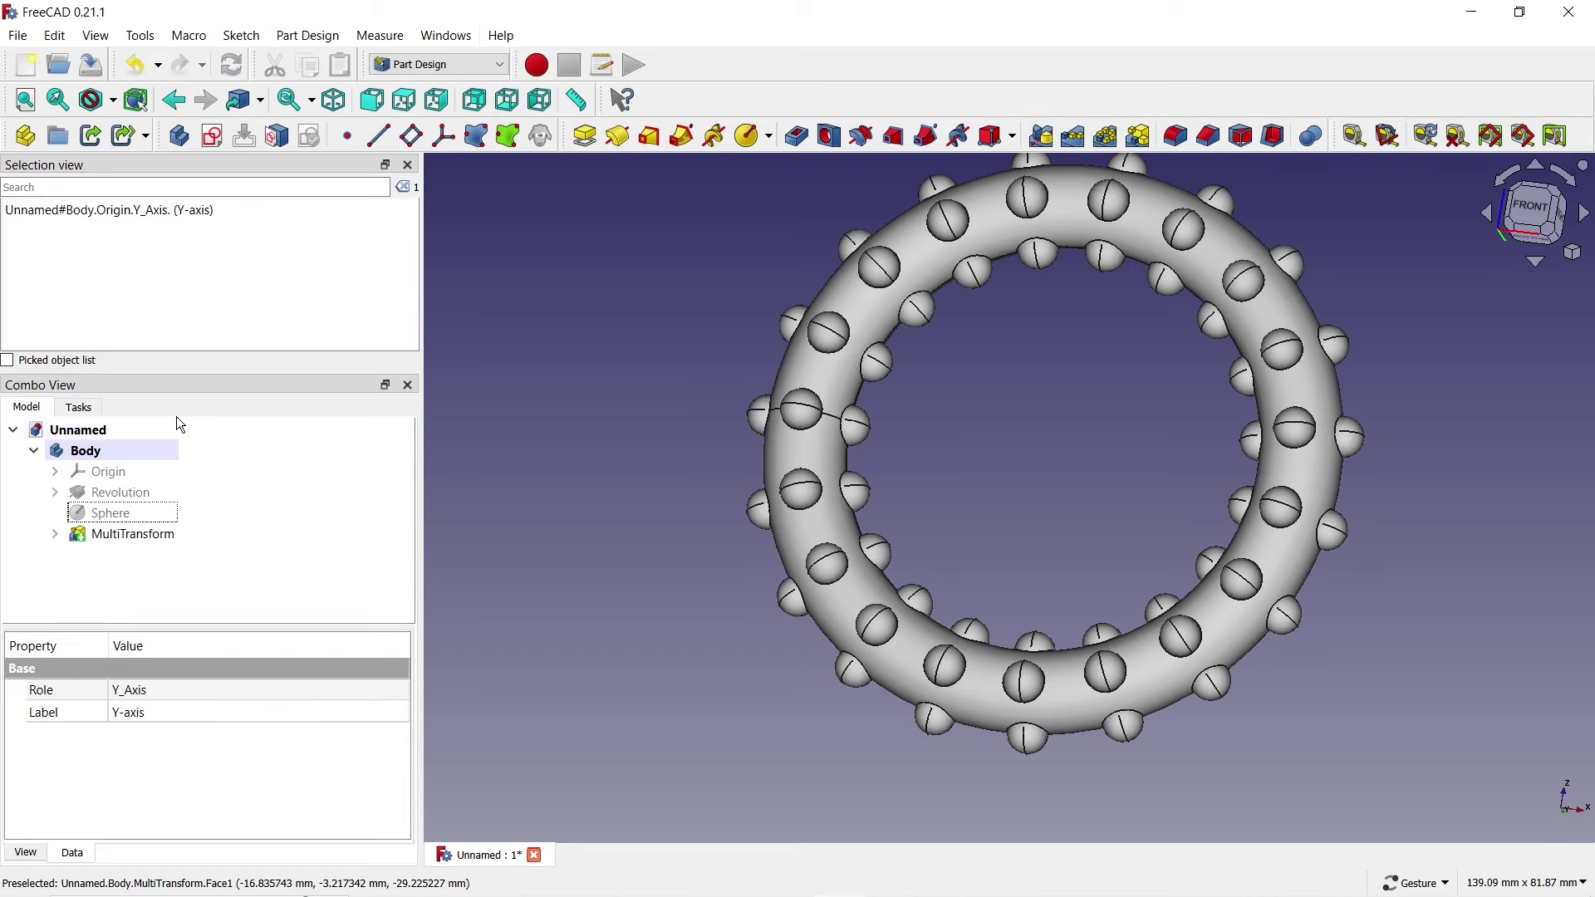
Set the body's display mode to Shaded and shape colour to lime green #aaff00.
right_click(87, 452)
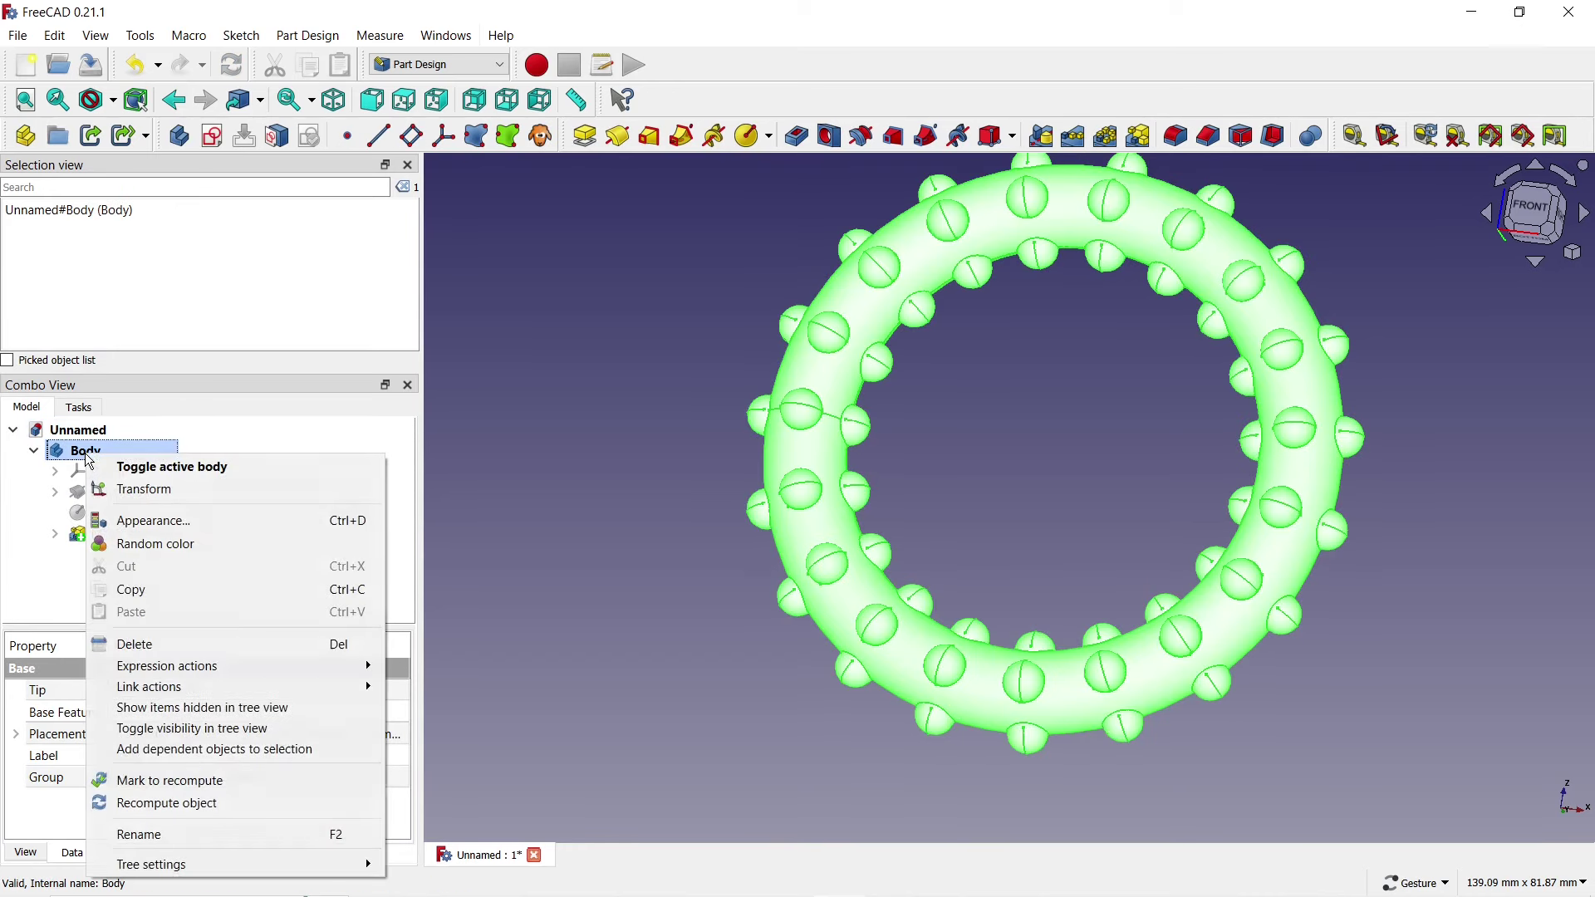
left_click(136, 521)
left_click(274, 558)
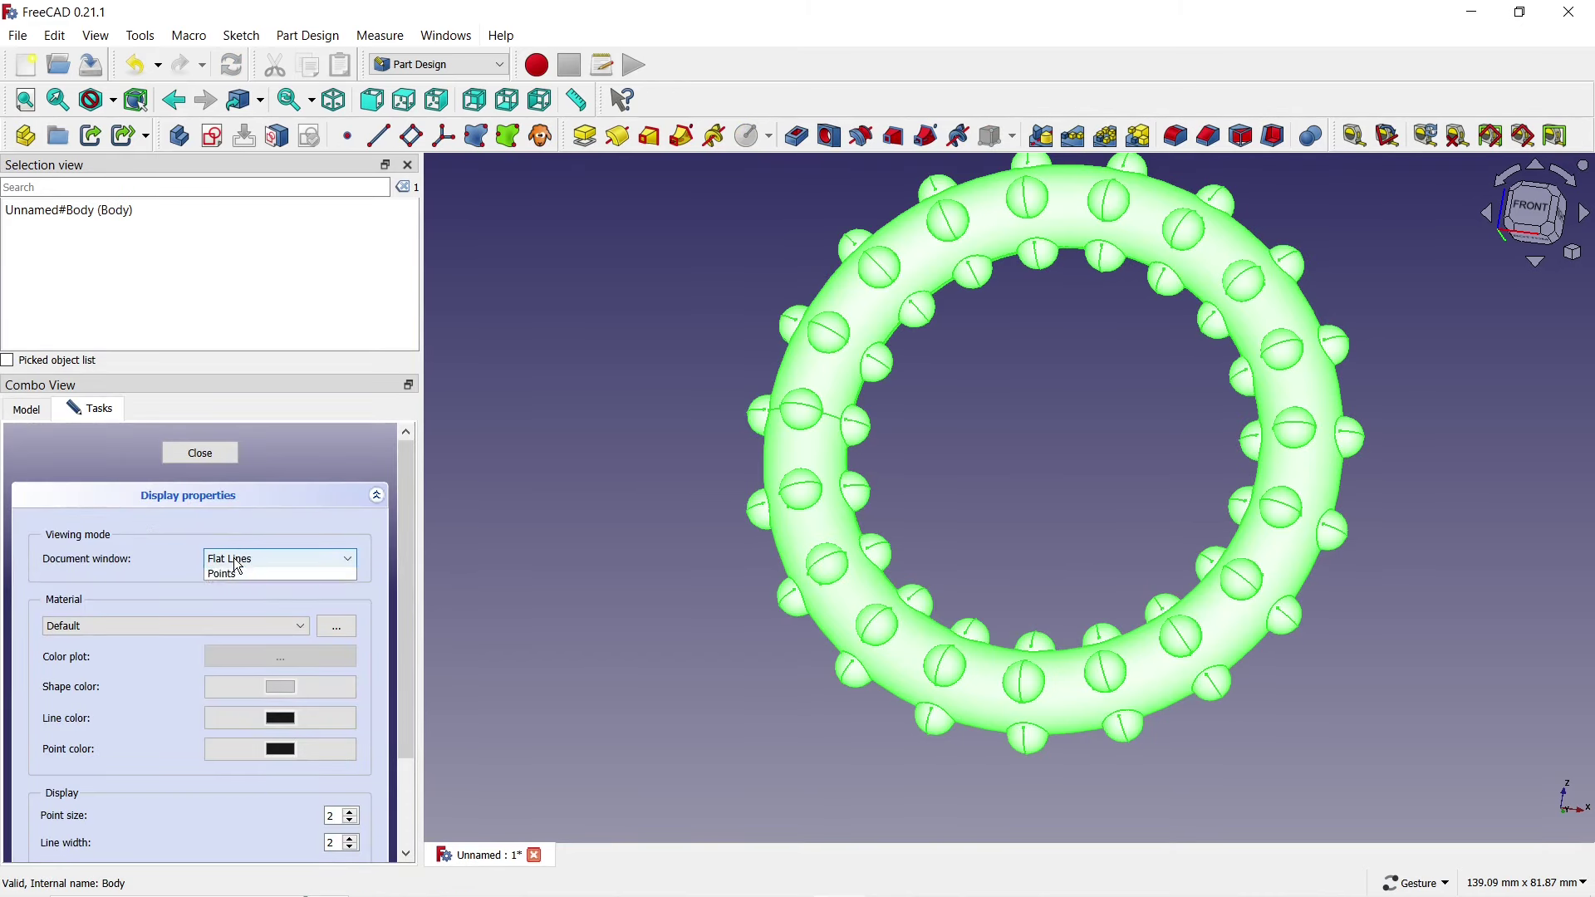
left_click(243, 574)
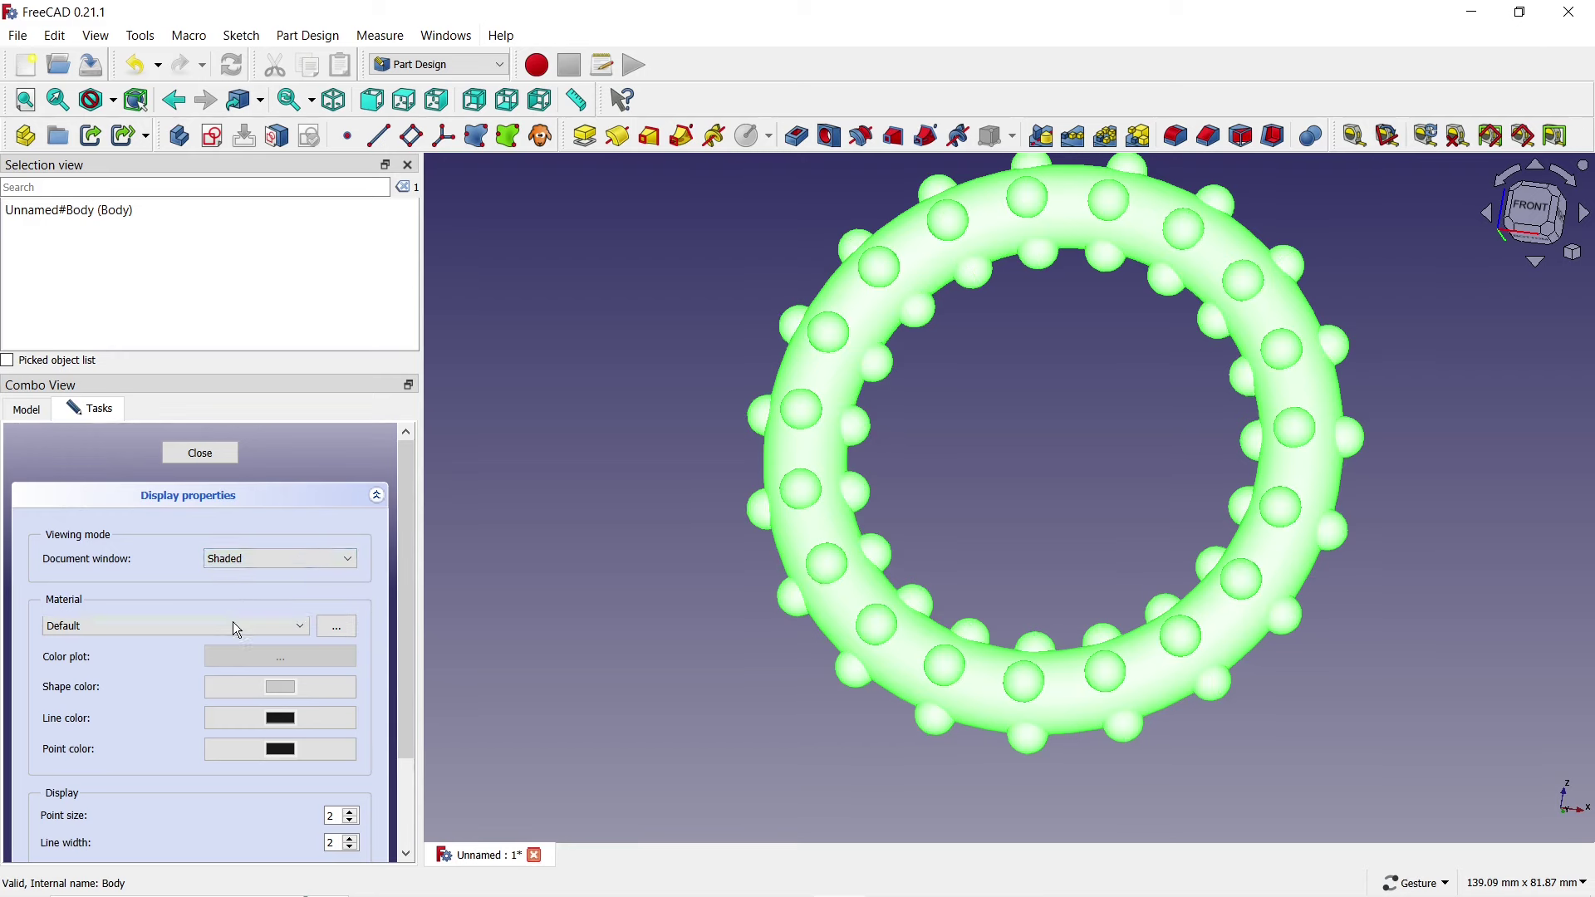
left_click(271, 688)
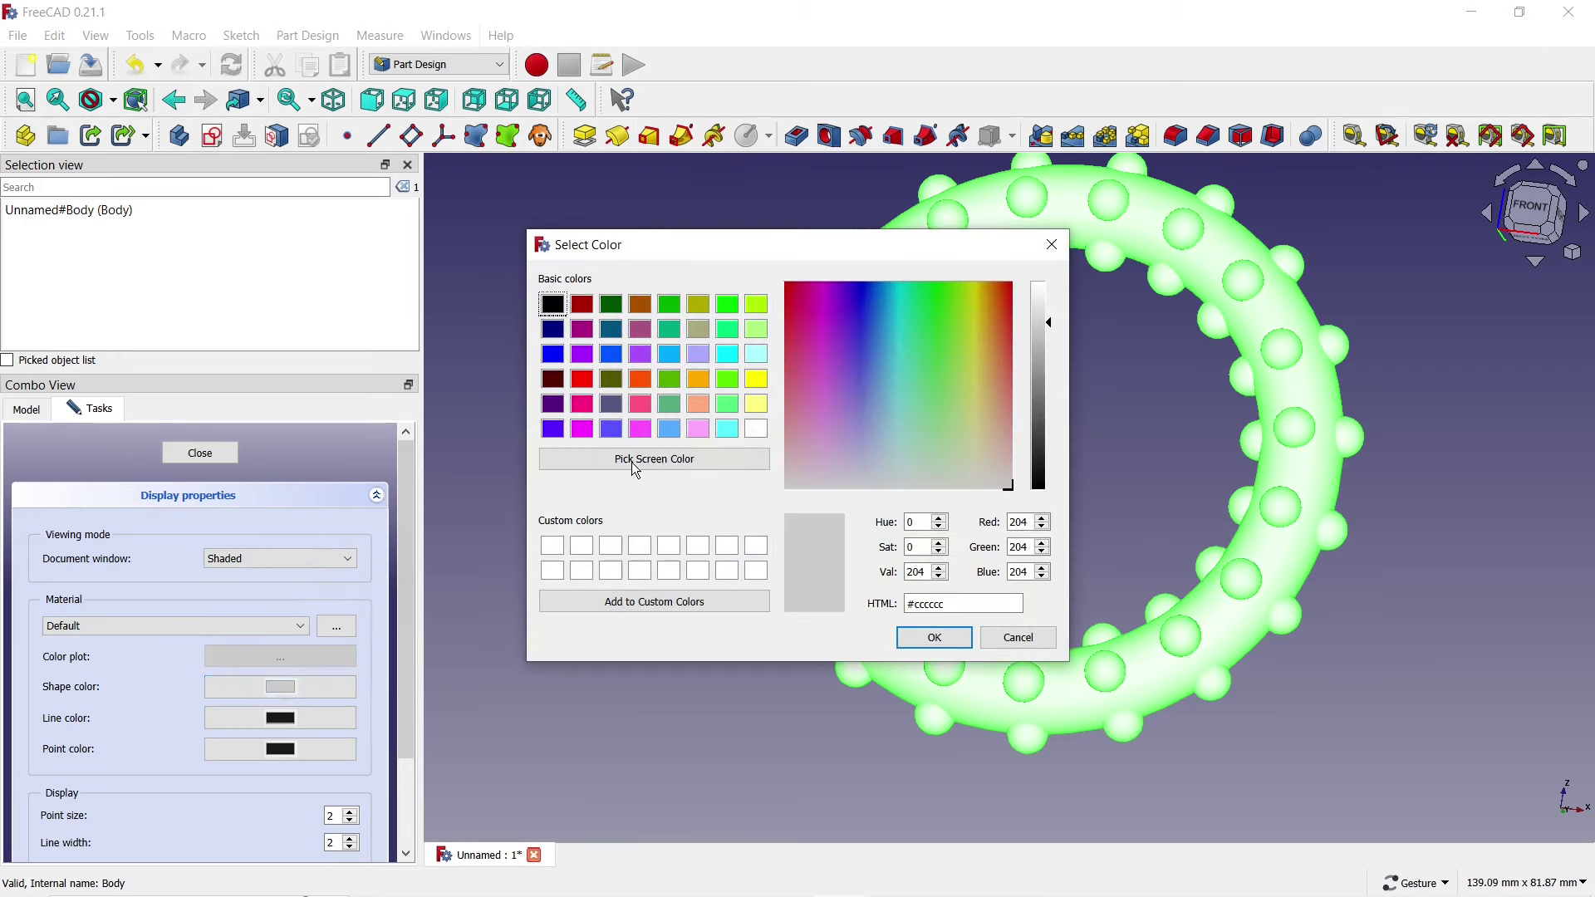
left_click(755, 304)
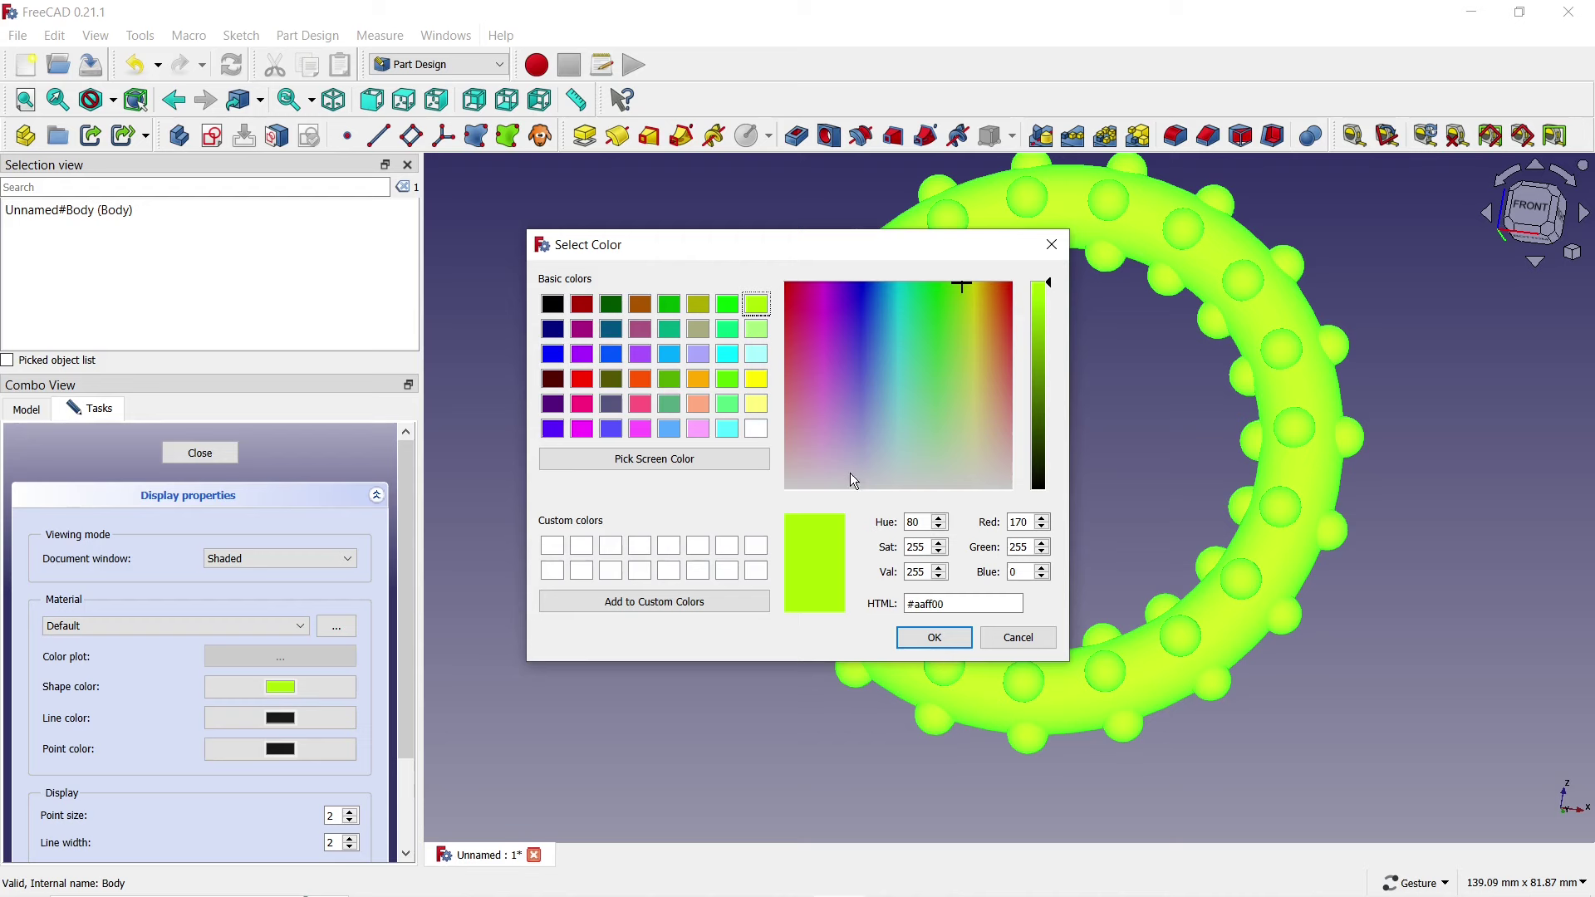
left_click(920, 641)
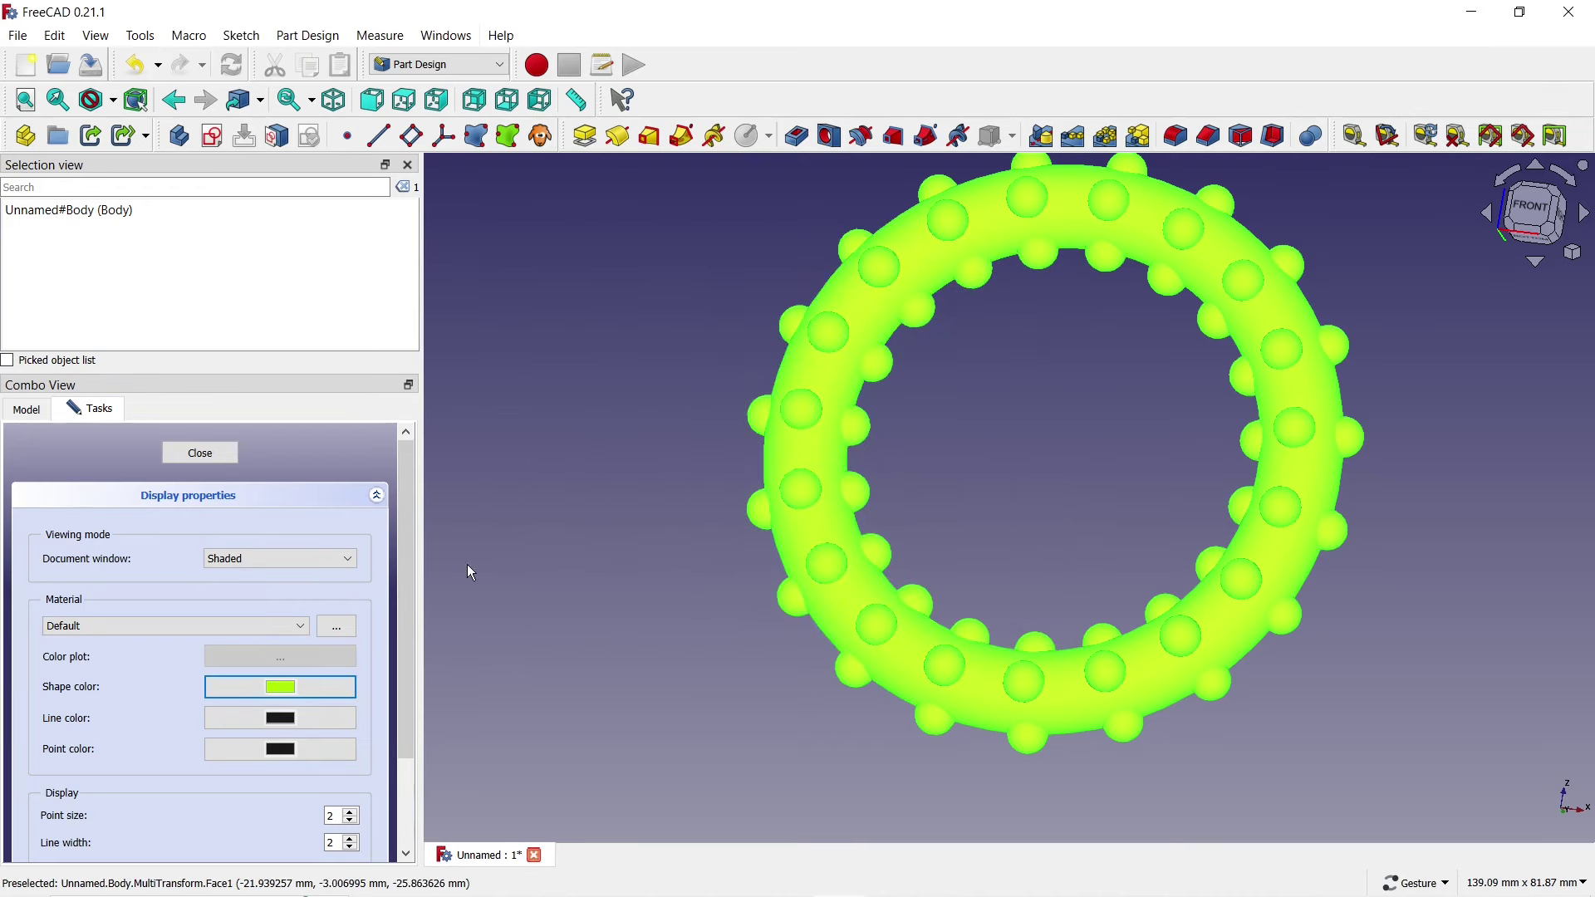
left_click(203, 453)
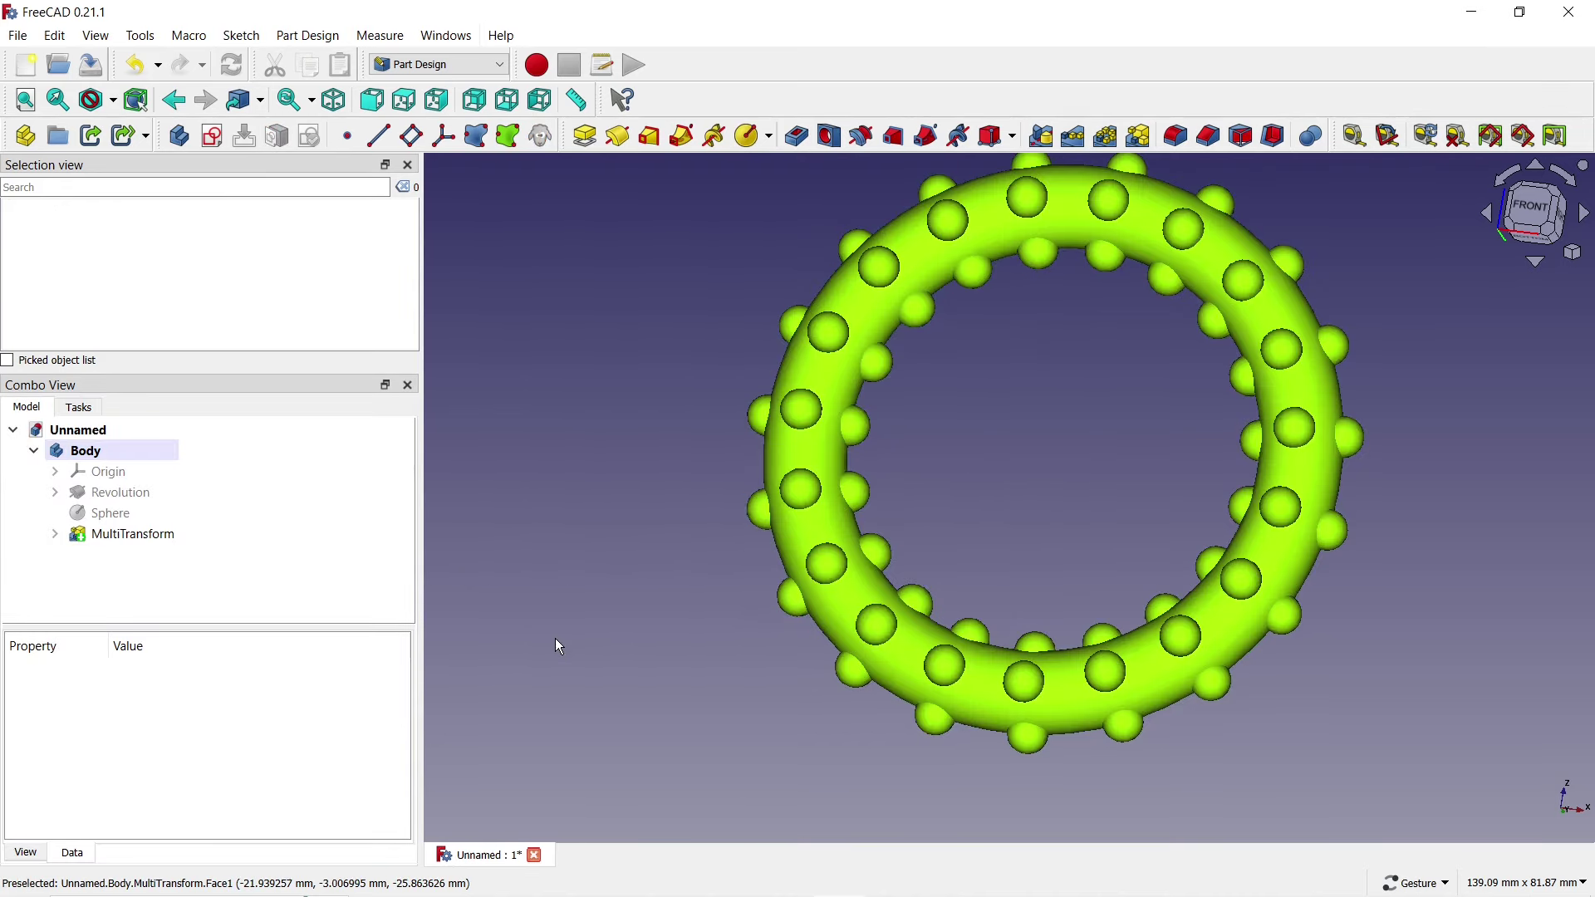
Orbit the view to a tilted perspective of the lime-green studded ring.
mouse_move(645, 696)
left_mouse_down()
mouse_move(1111, 588)
mouse_move(979, 502)
mouse_move(1007, 587)
mouse_move(1310, 570)
mouse_move(1398, 612)
mouse_move(819, 346)
left_mouse_up()
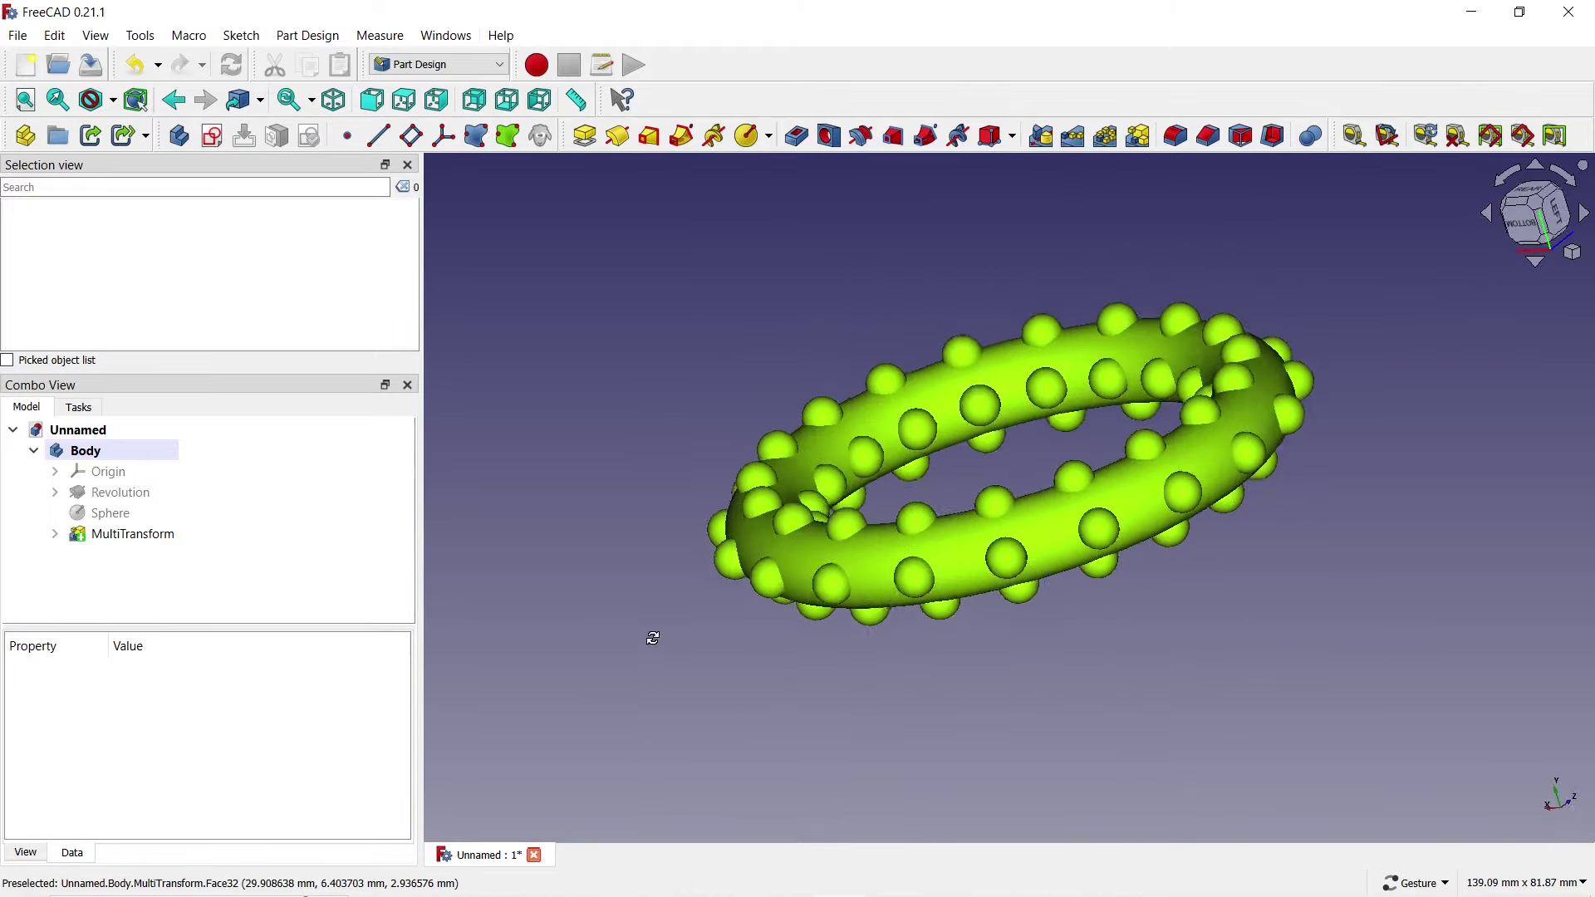